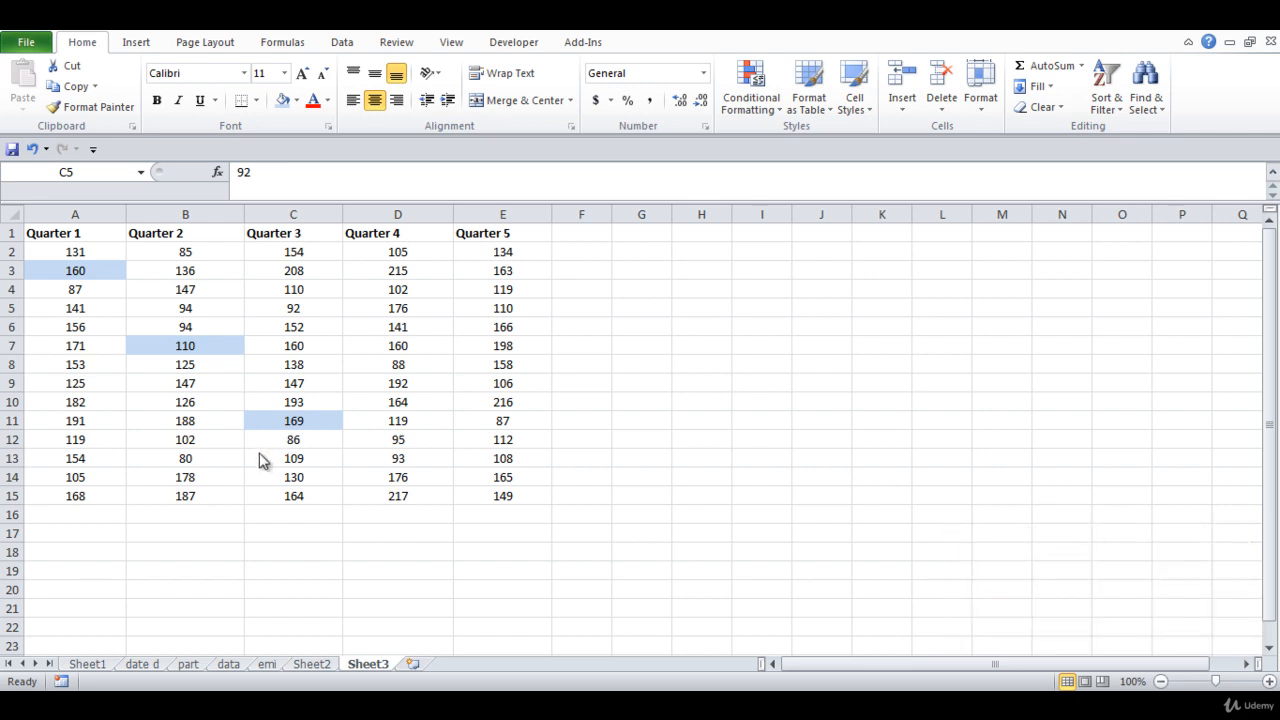
Select cell A16 below the Quarter 1 values and widen column A
left_click(99, 517)
left_click(99, 517)
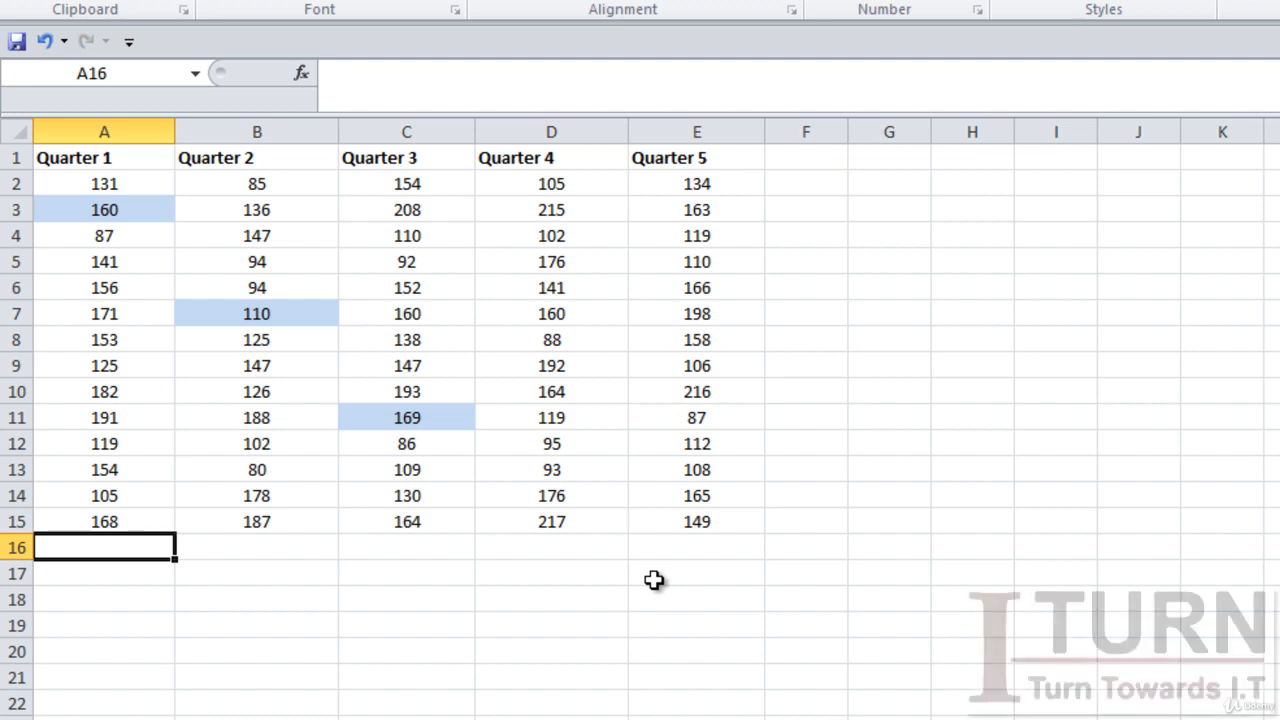
type("=")
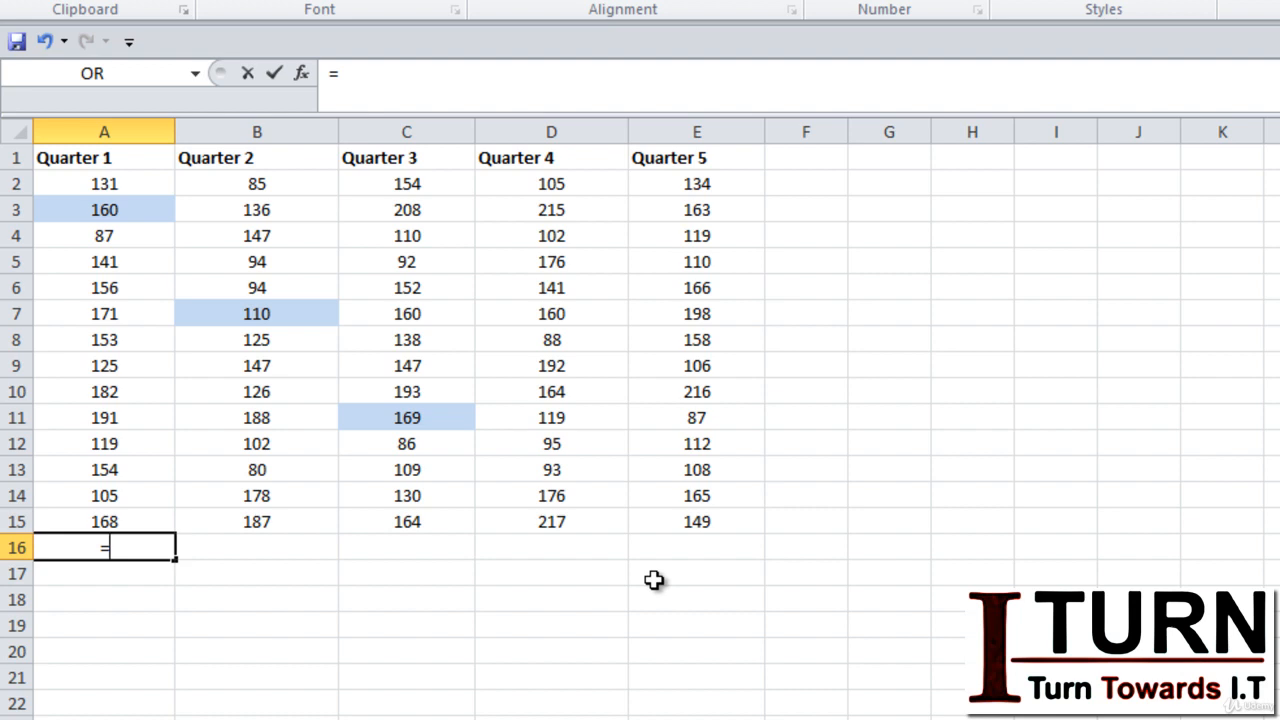
key("Escape")
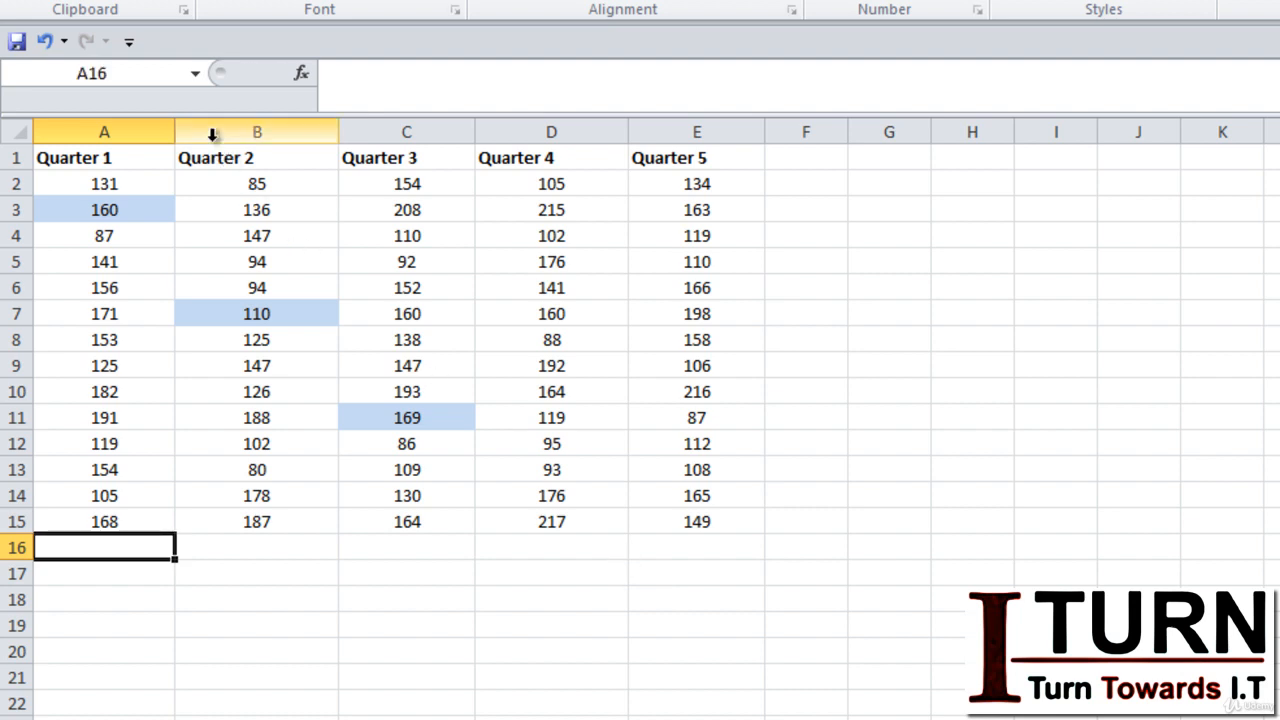
left_click_drag(174, 131, 243, 131)
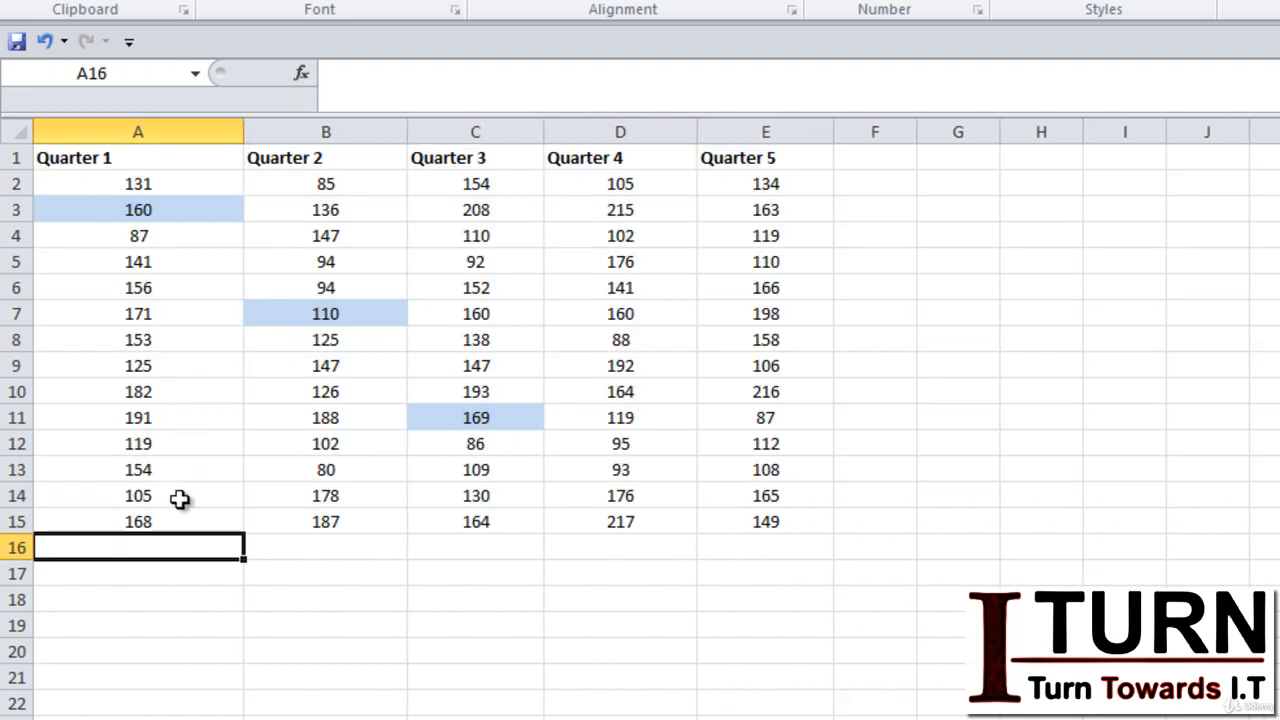
Begin a formula in cell A16 with the SUM function chosen from the function suggestions
type("=")
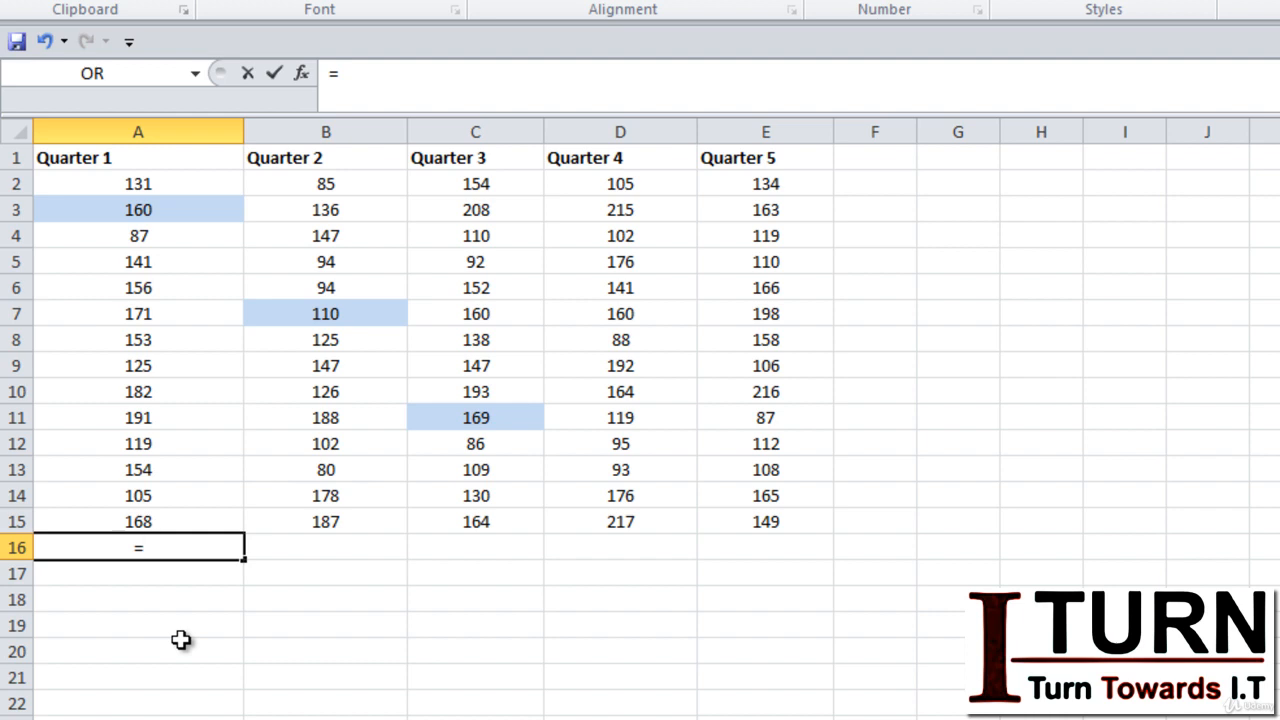
type("s")
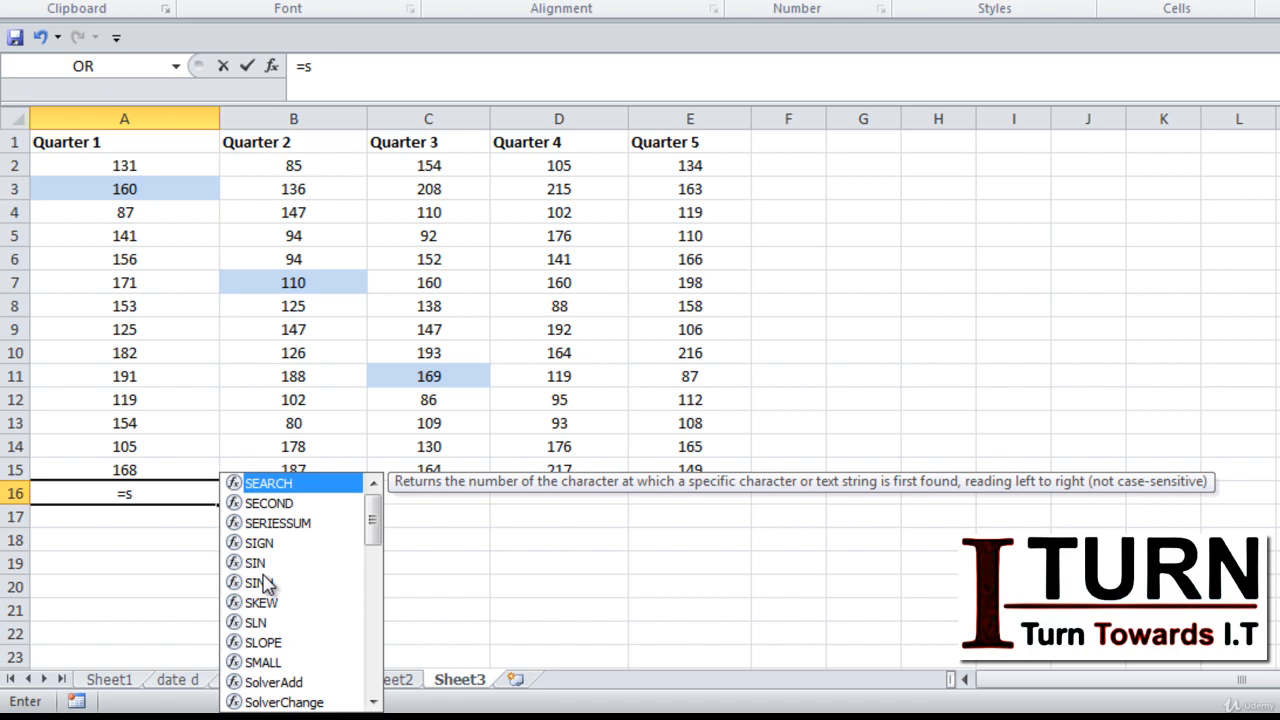
type("u")
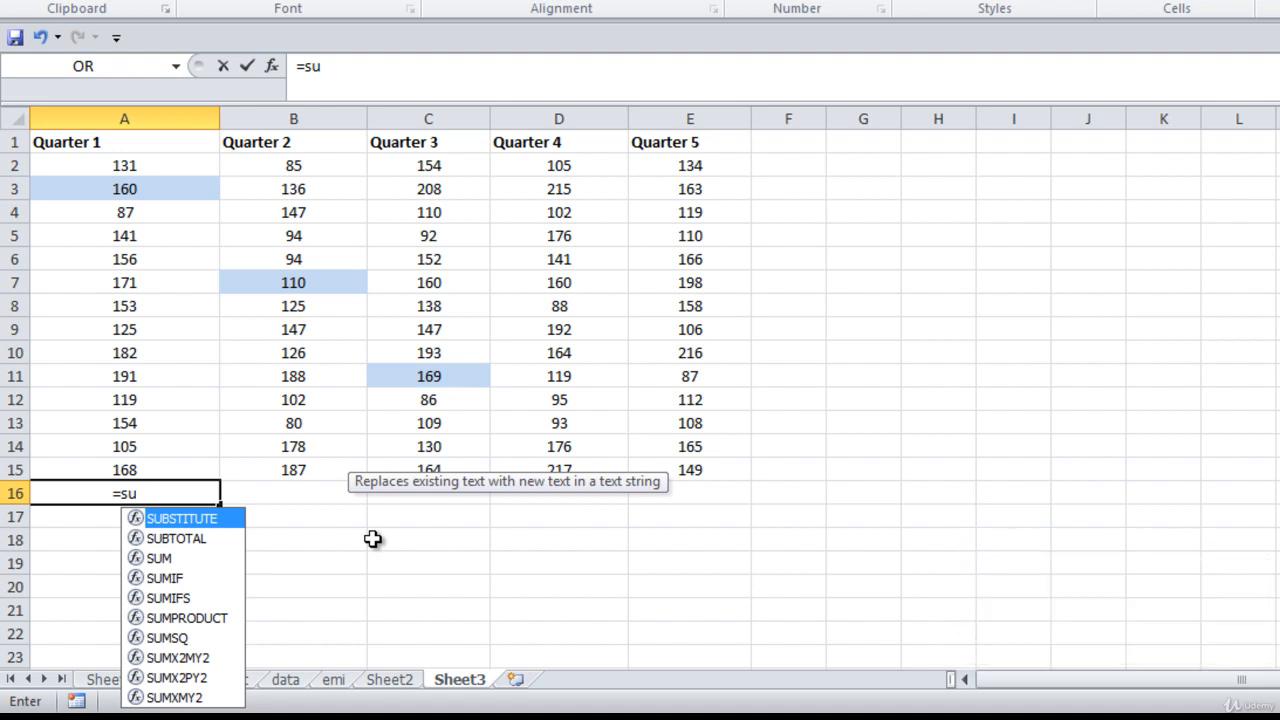
key("Down")
key("Down")
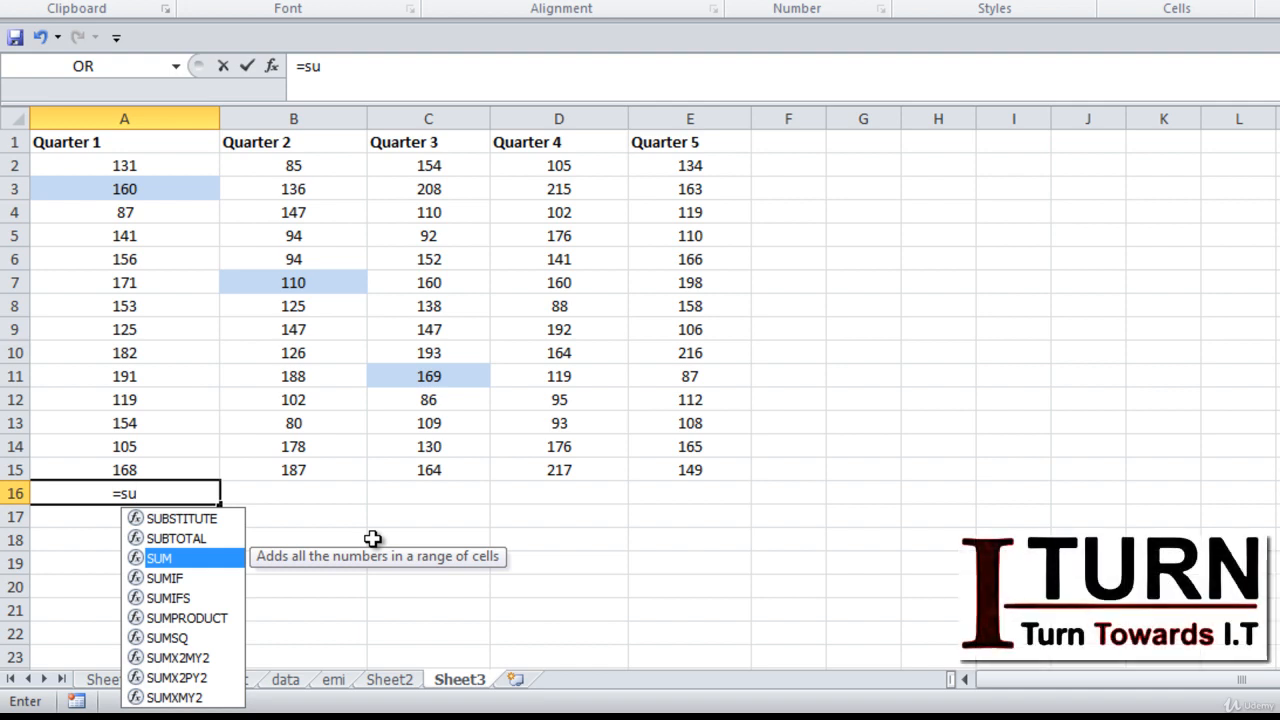
type("n")
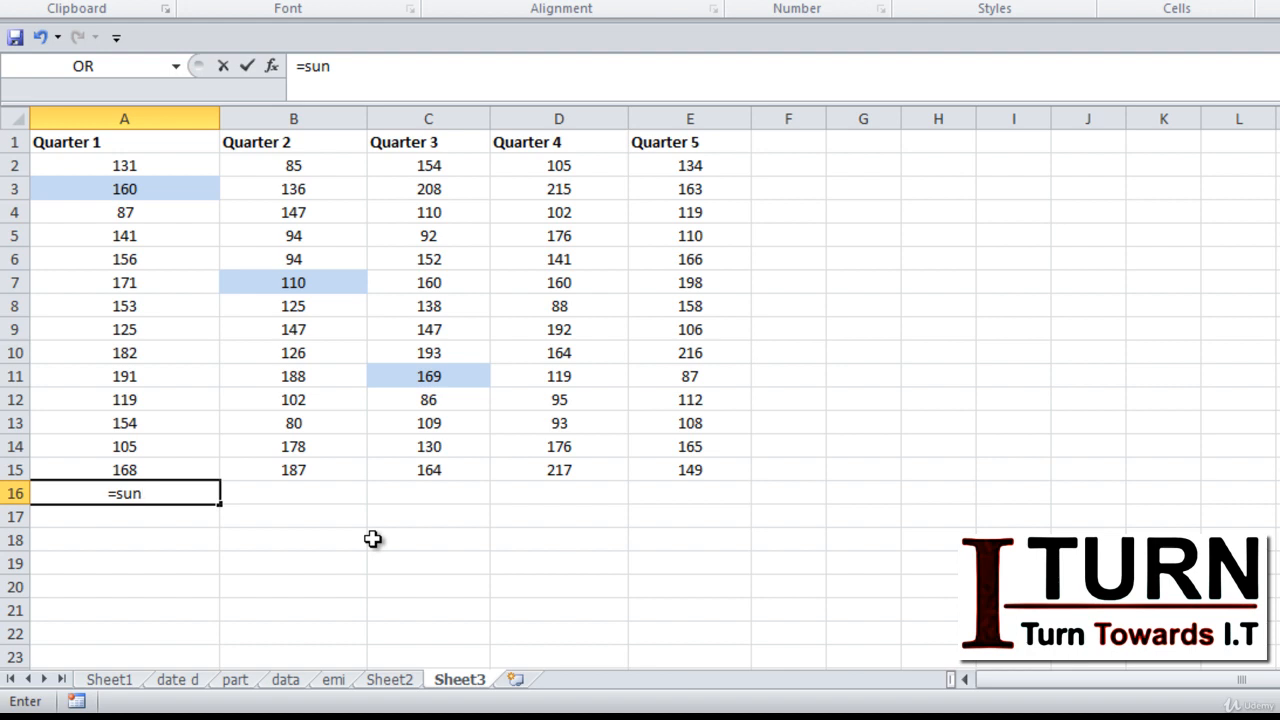
key("BackSpace")
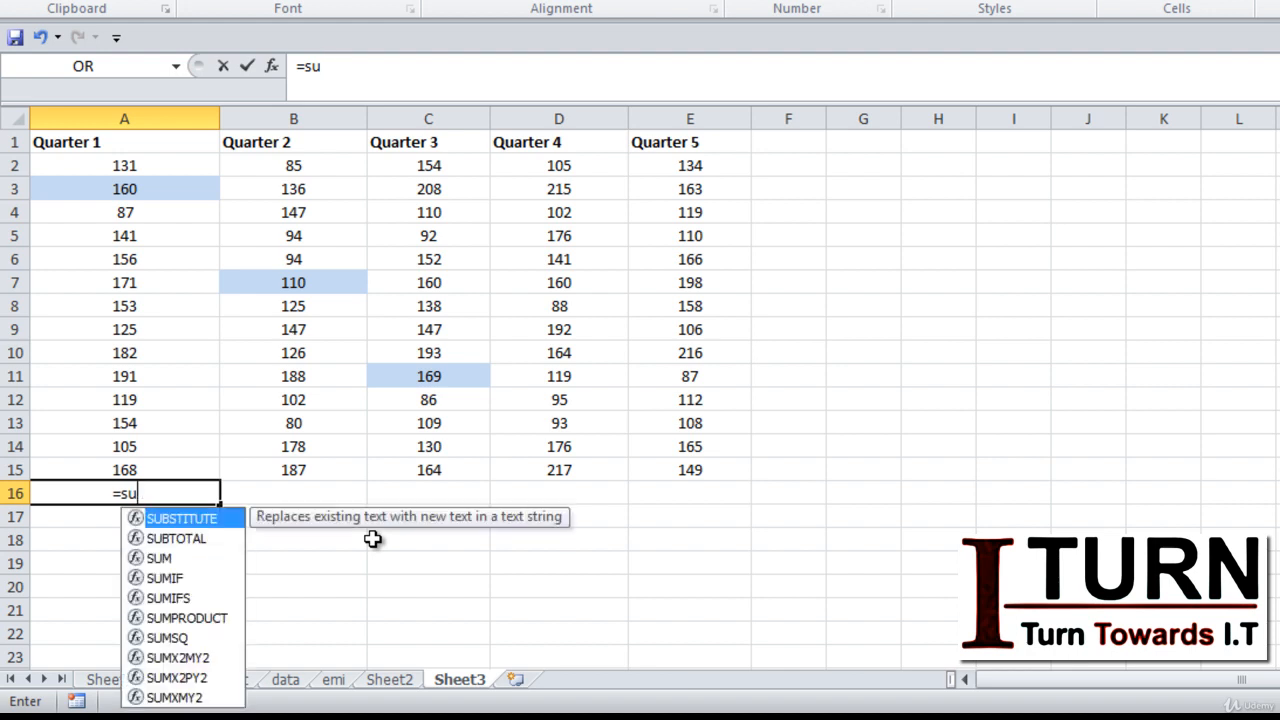
key("Down")
key("Down")
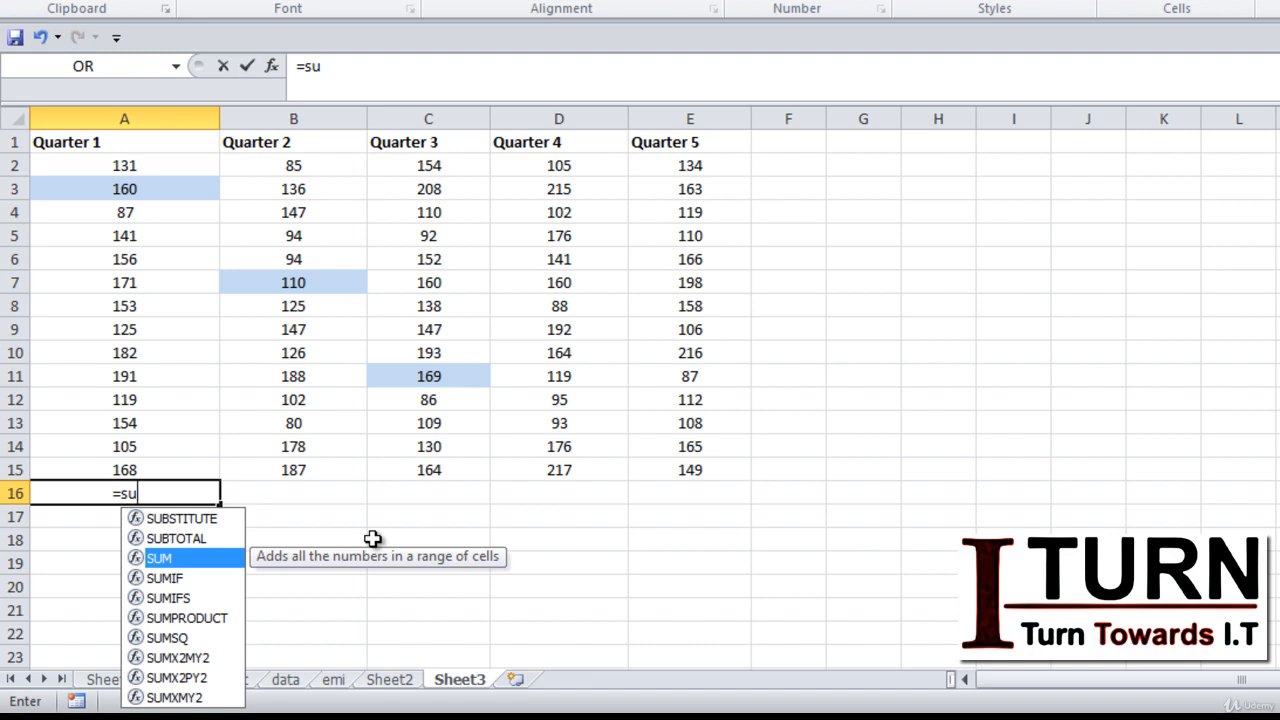
key("Tab")
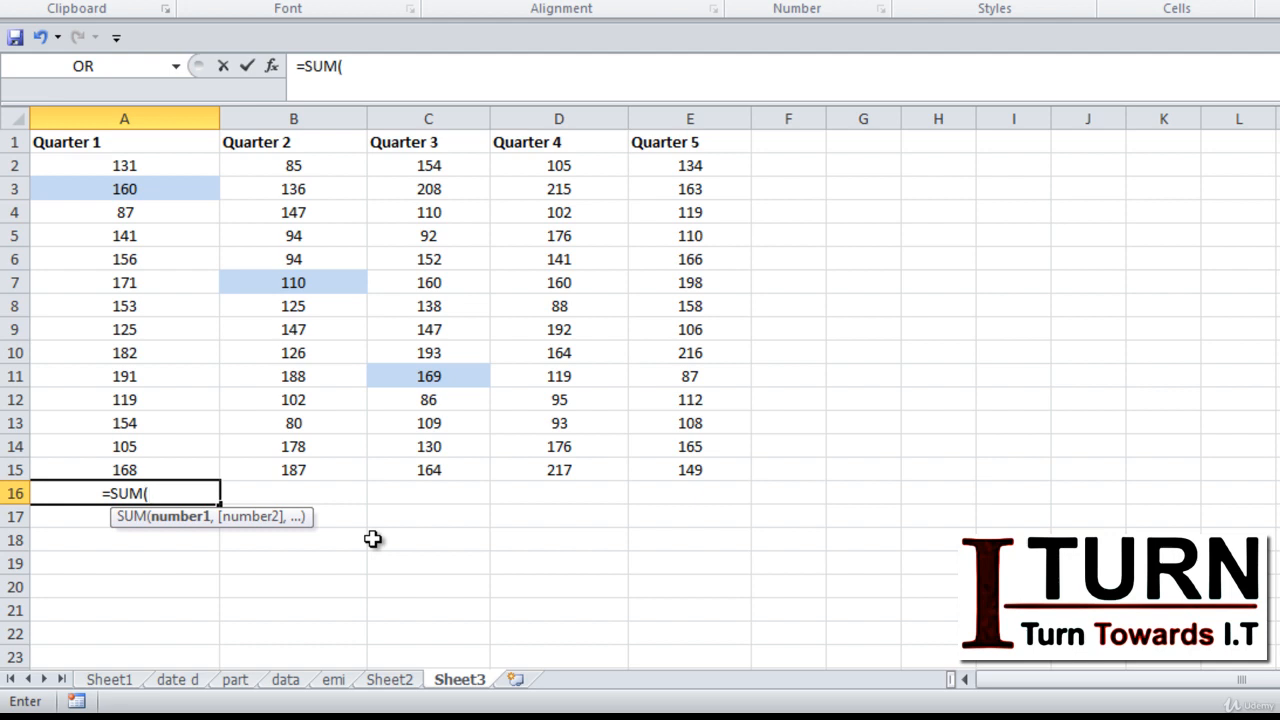
Complete the SUM formula in A16 with cells A10 and A13 as its two separate arguments
left_click(133, 355)
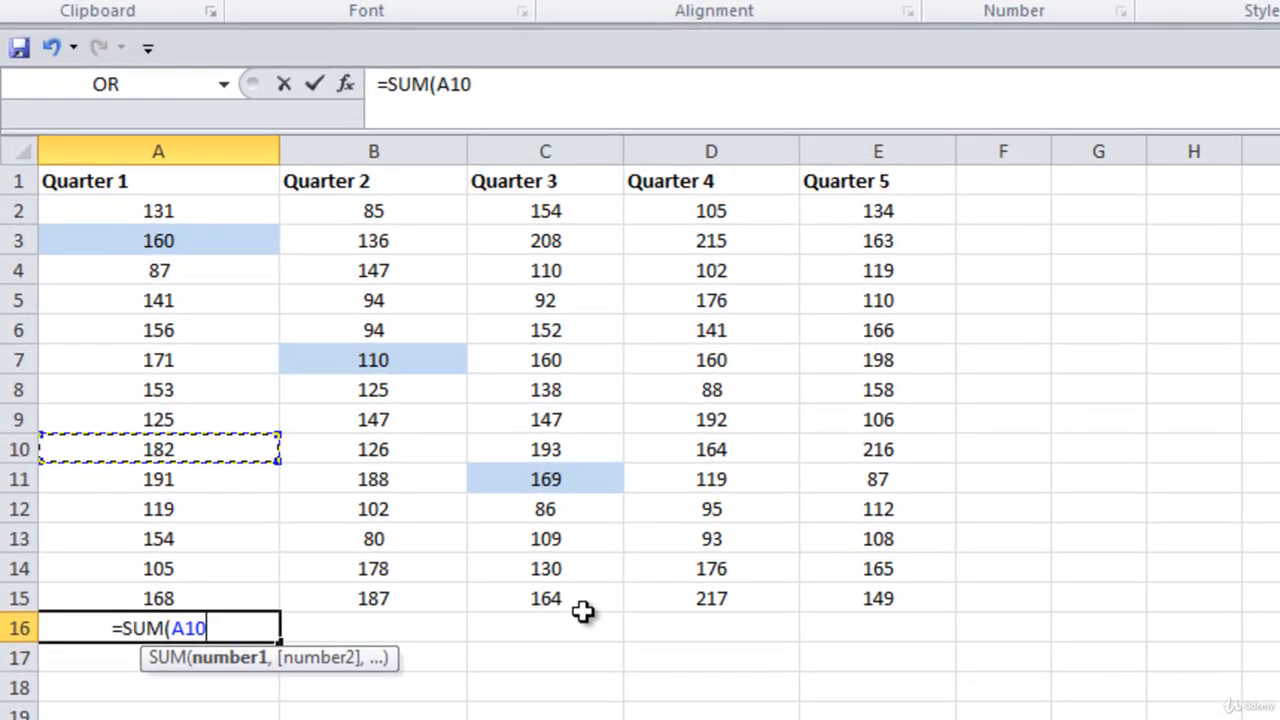
type(",")
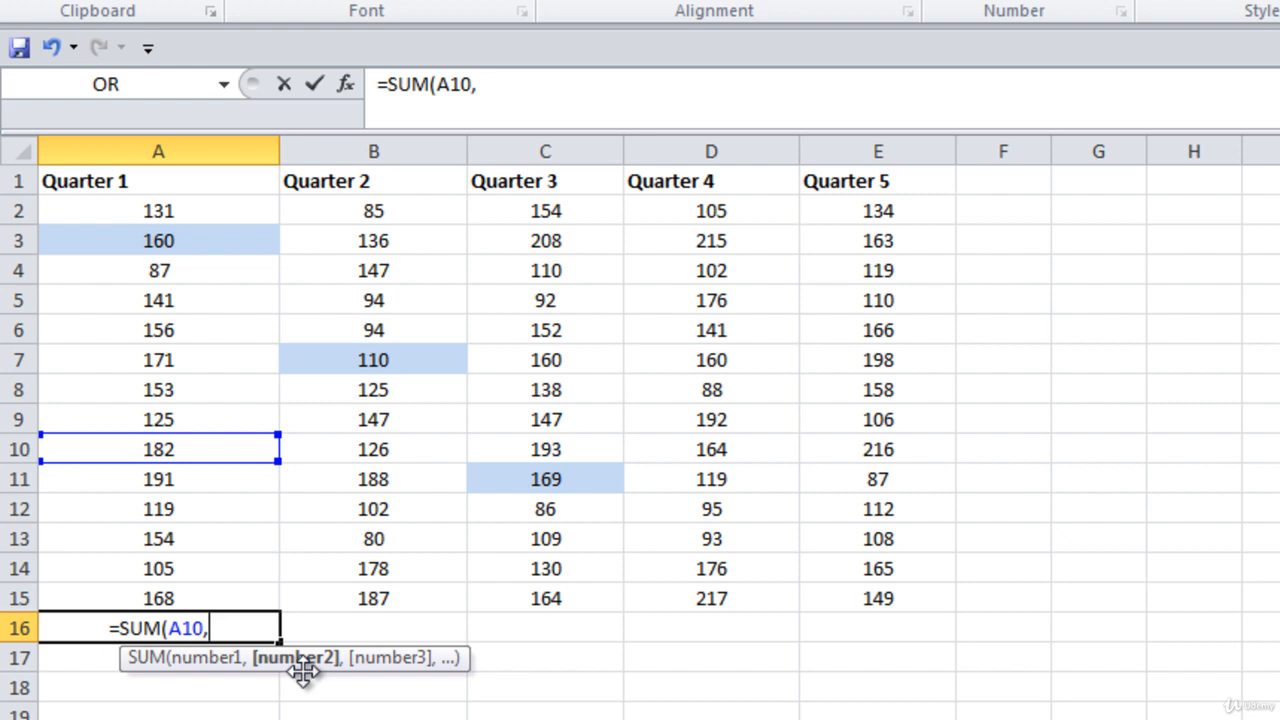
key("Up")
key("Up")
key("Up")
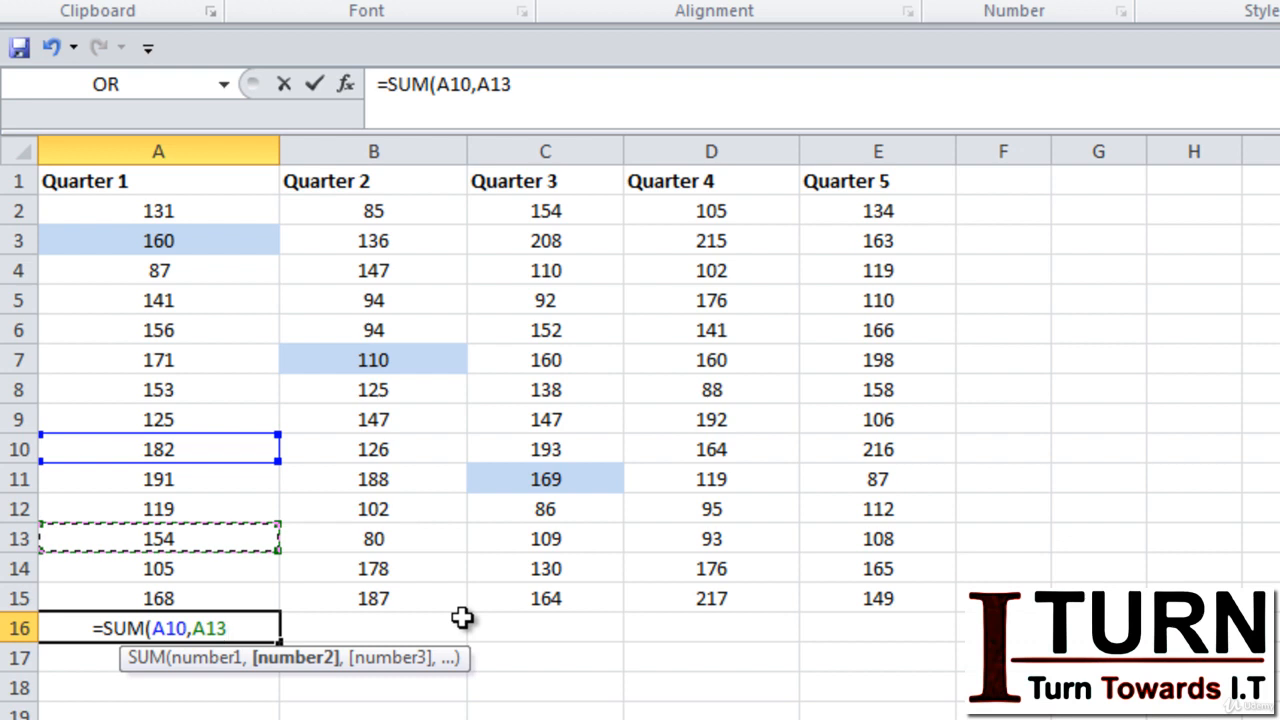
type(")")
key("Return")
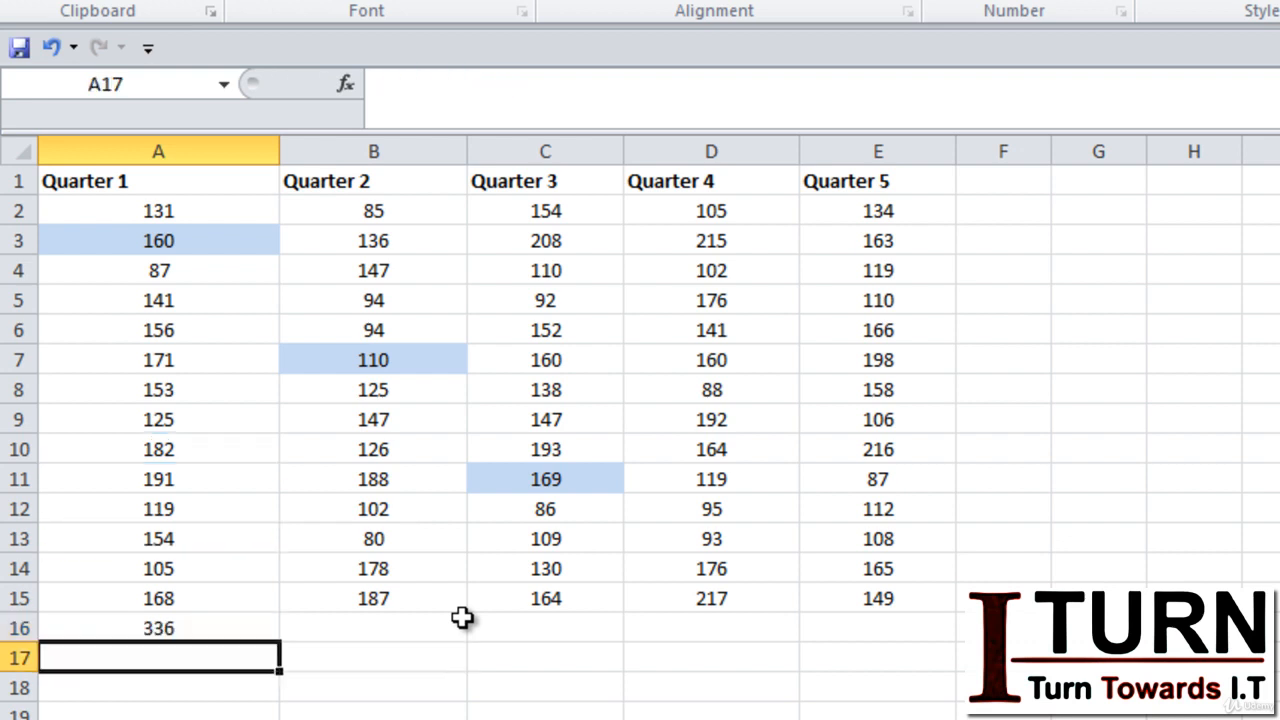
Replace the formula in cell A16 with a SUM of the single cell A13
left_click(219, 628)
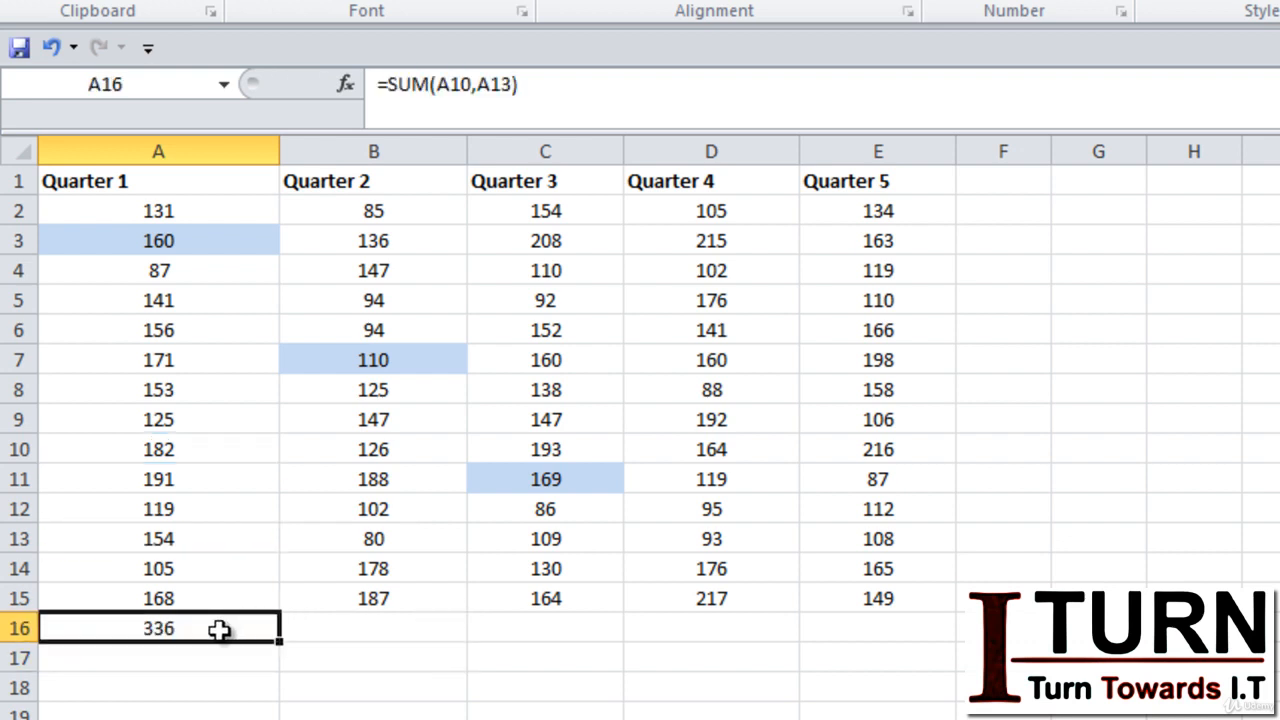
type("=sum")
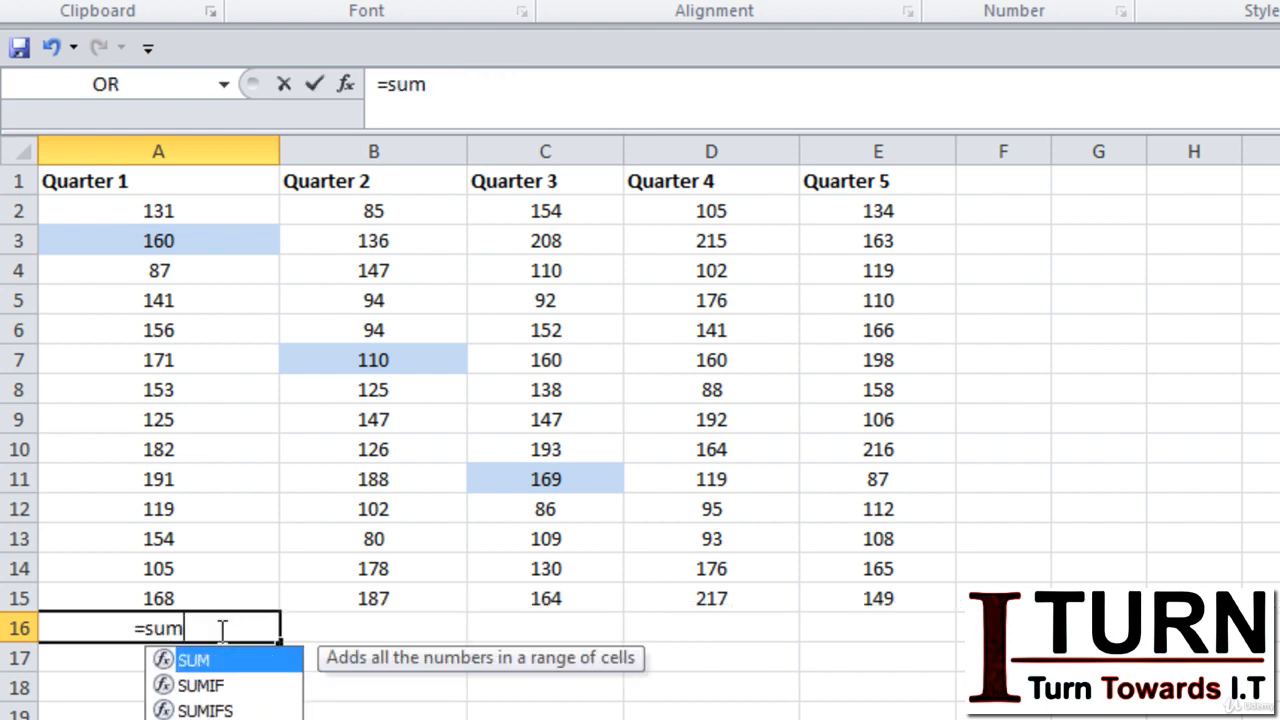
key("Tab")
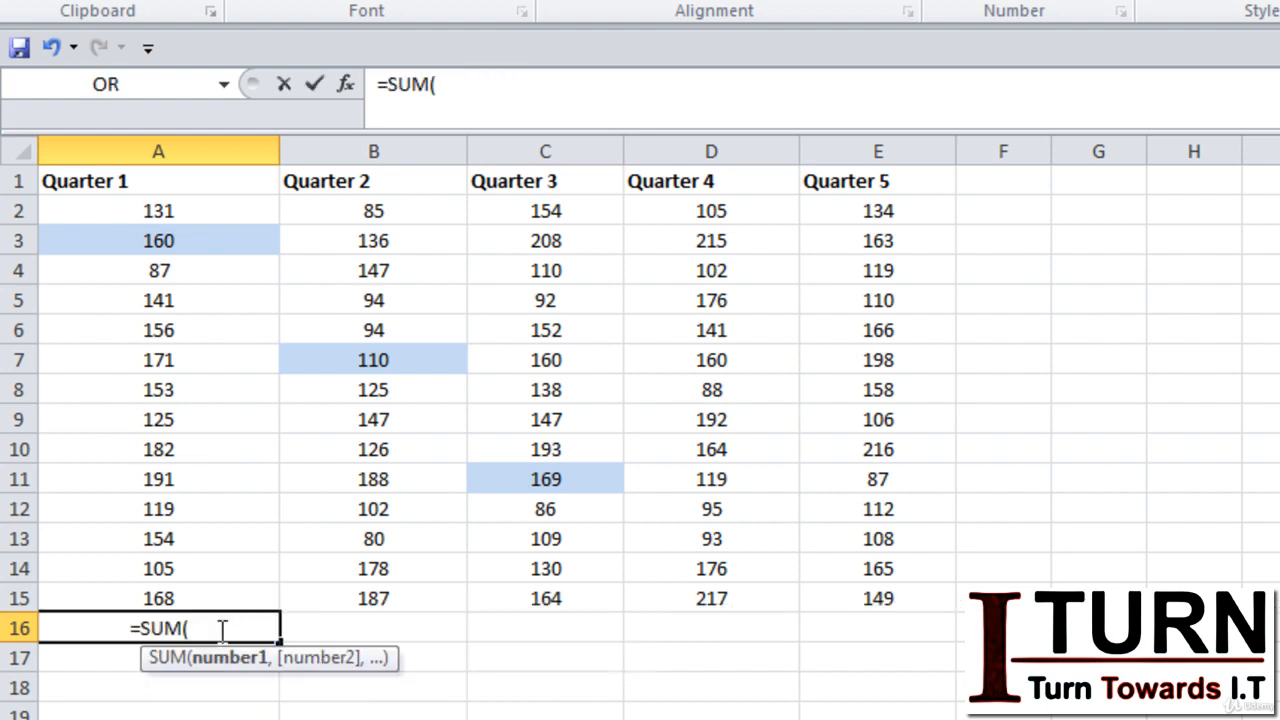
left_click(187, 540)
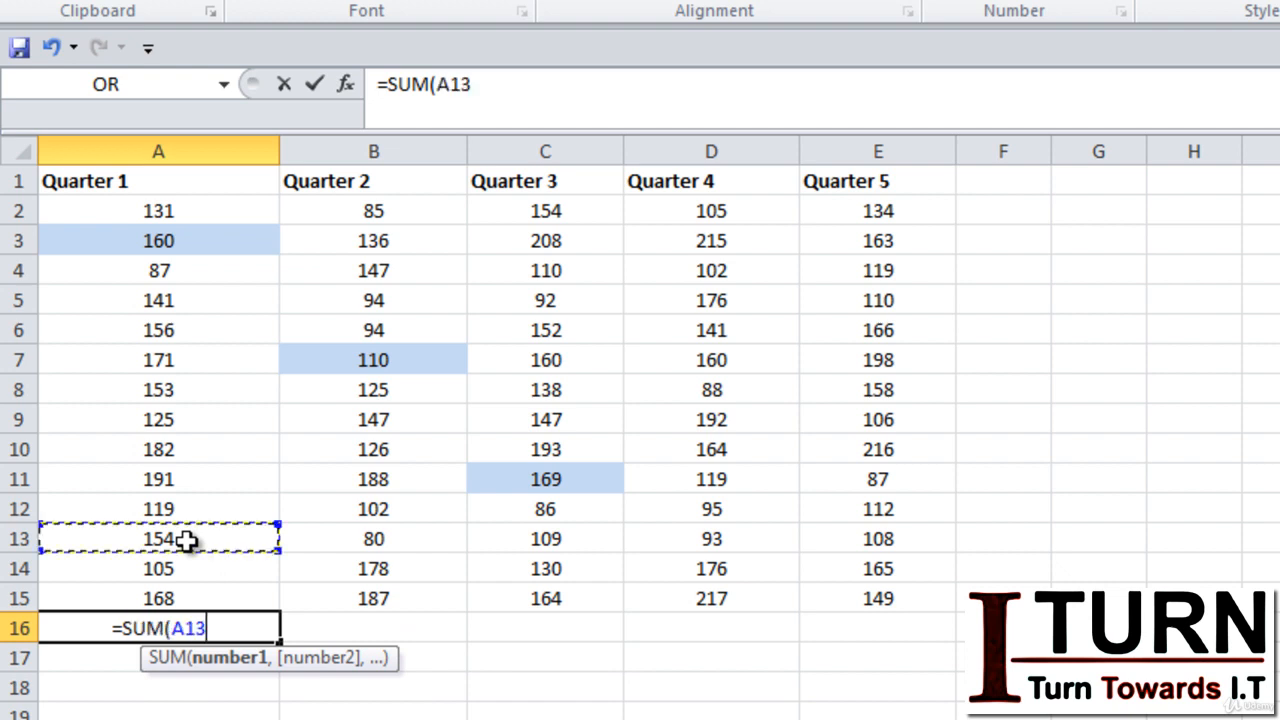
type(")")
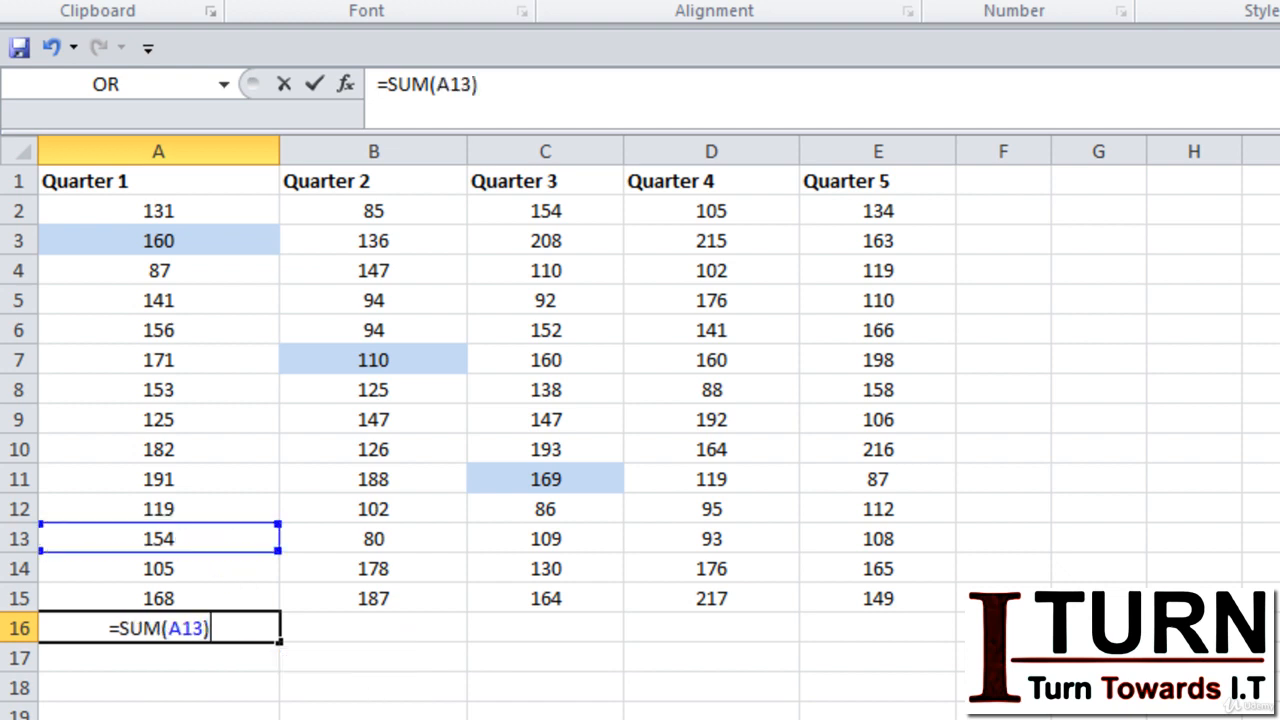
key("Return")
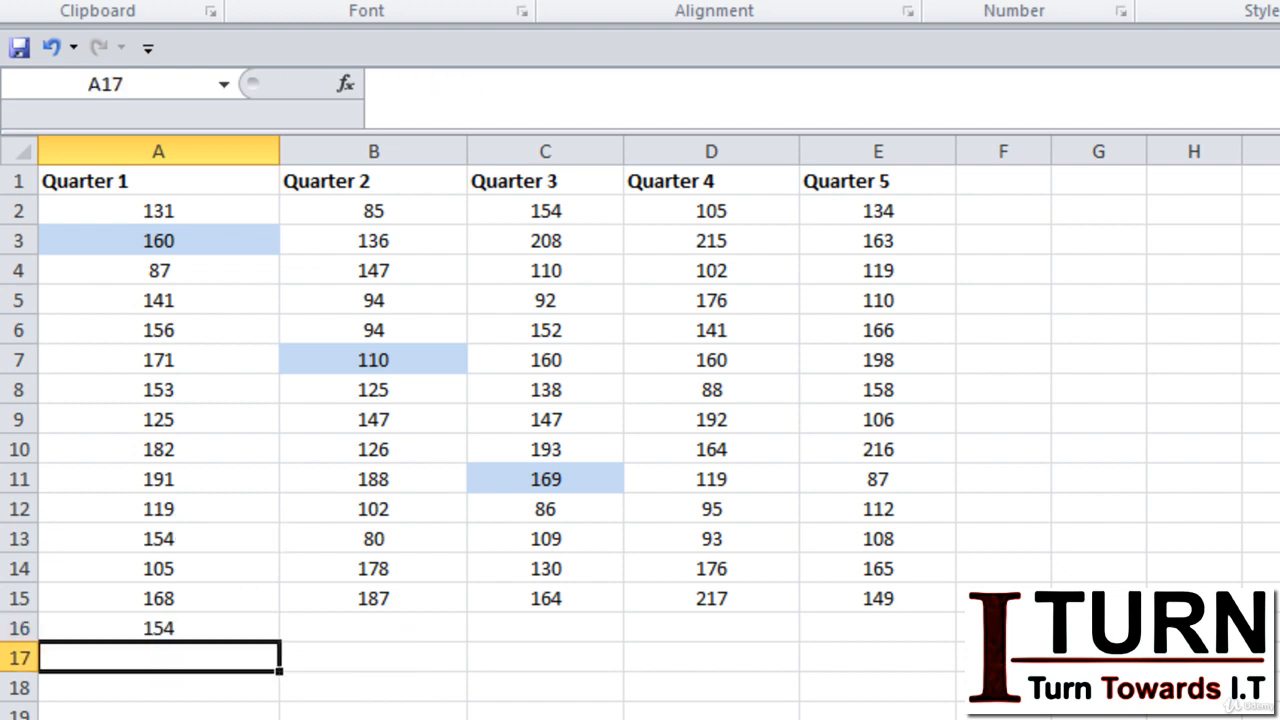
Try to enter =SUM() without any arguments in cell A16, and discard the edit
left_click(183, 624)
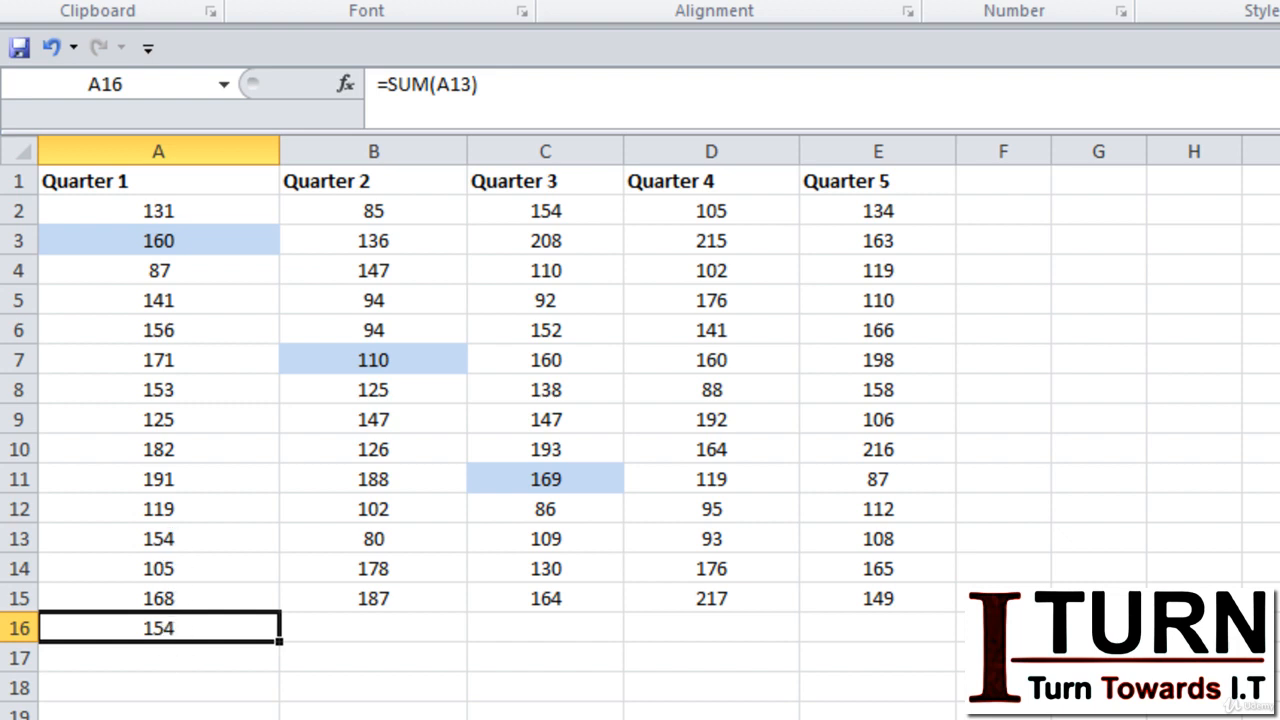
type("=sum")
key("Tab")
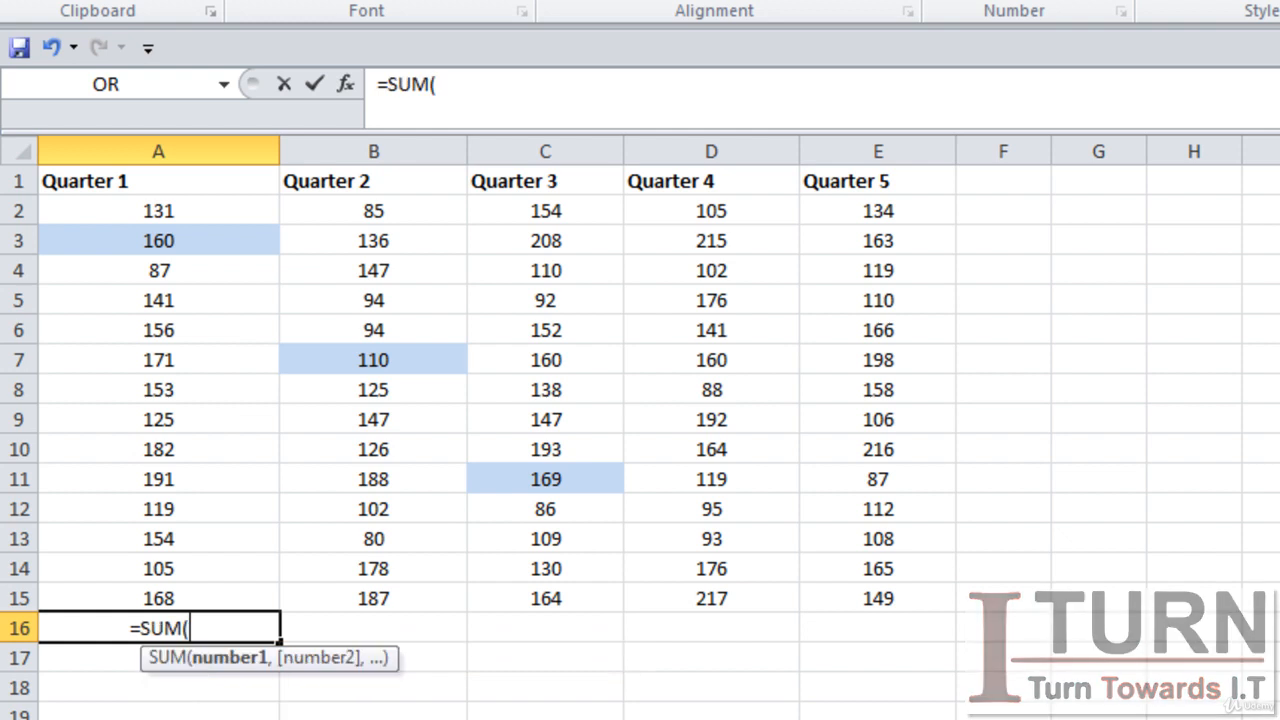
type(")")
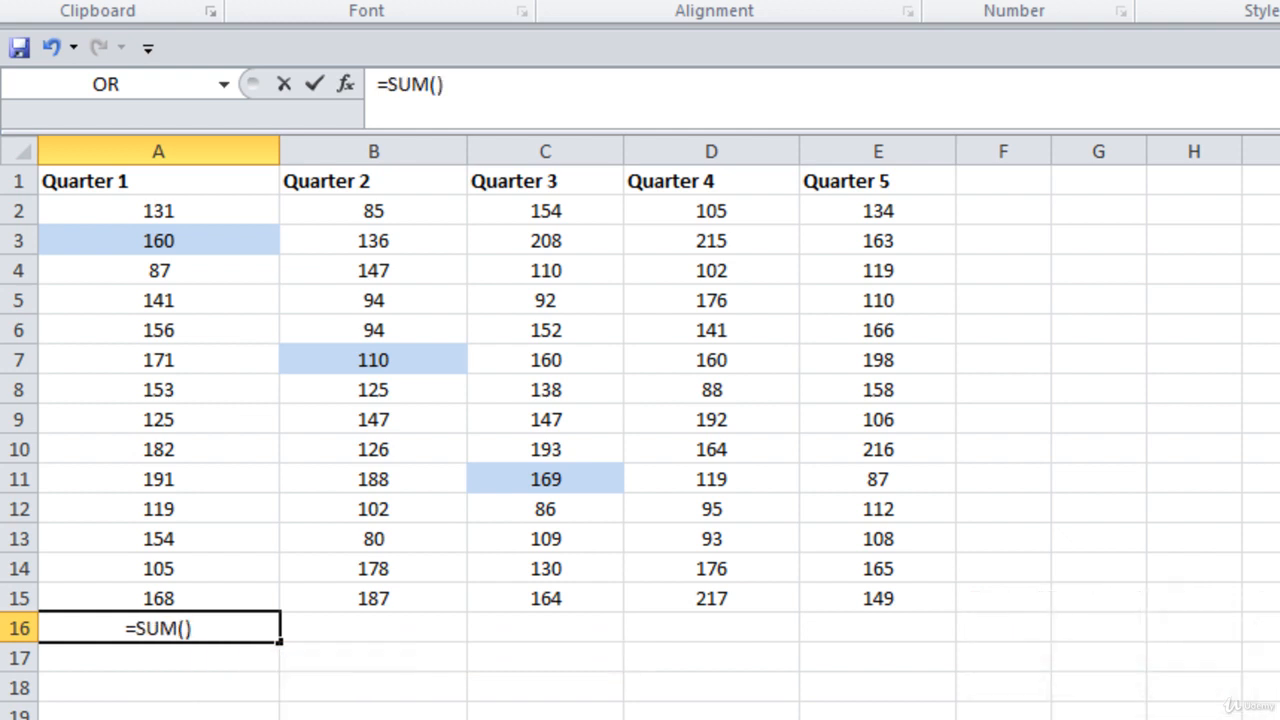
key("Return")
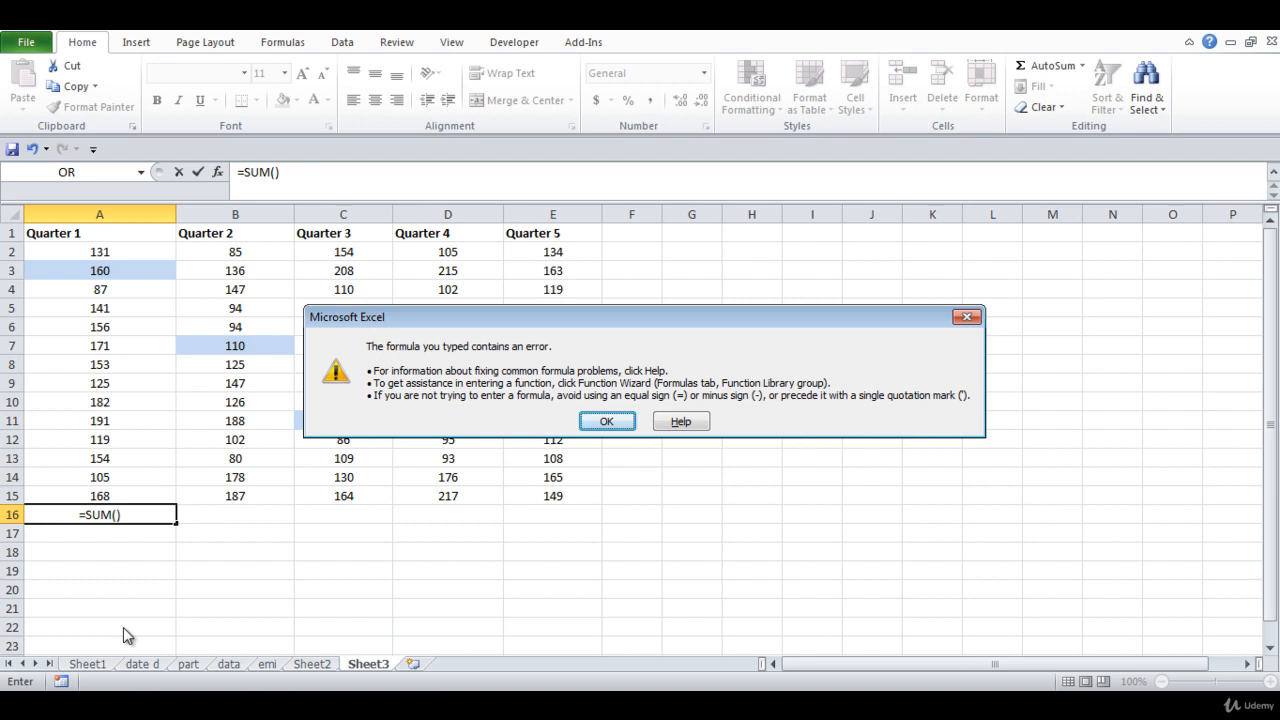
key("Return")
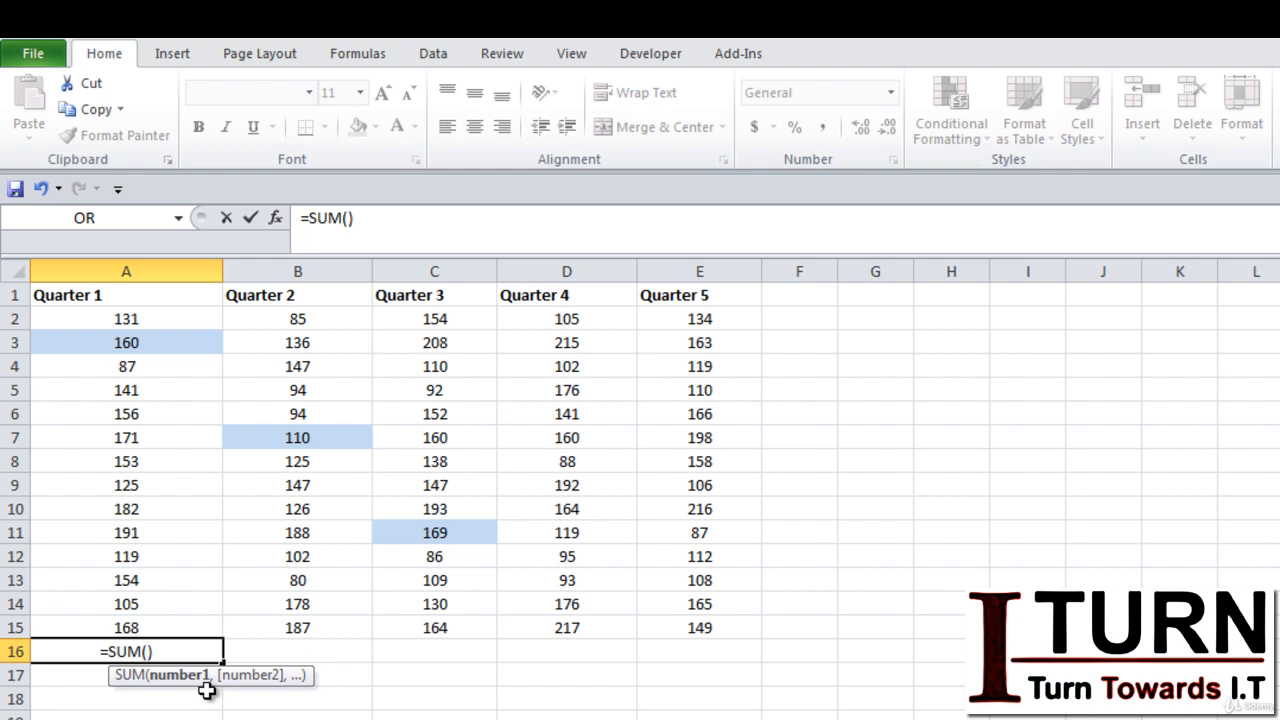
key("Delete")
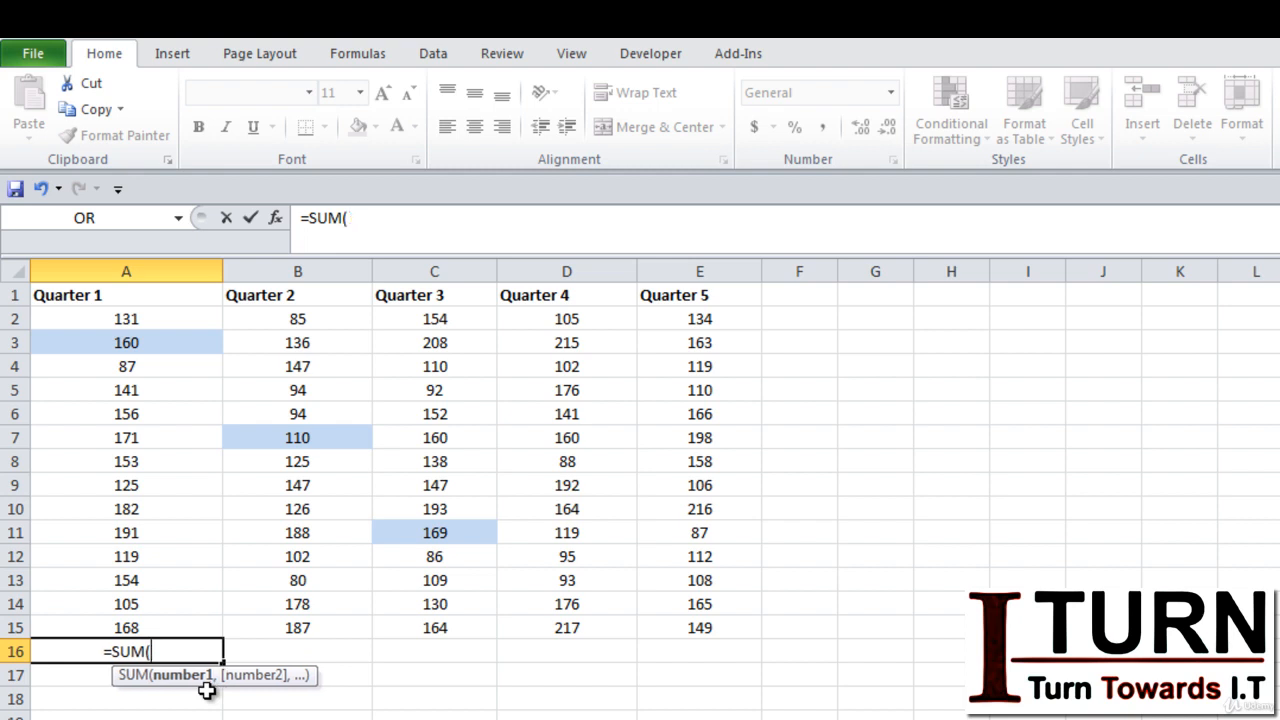
key("Escape")
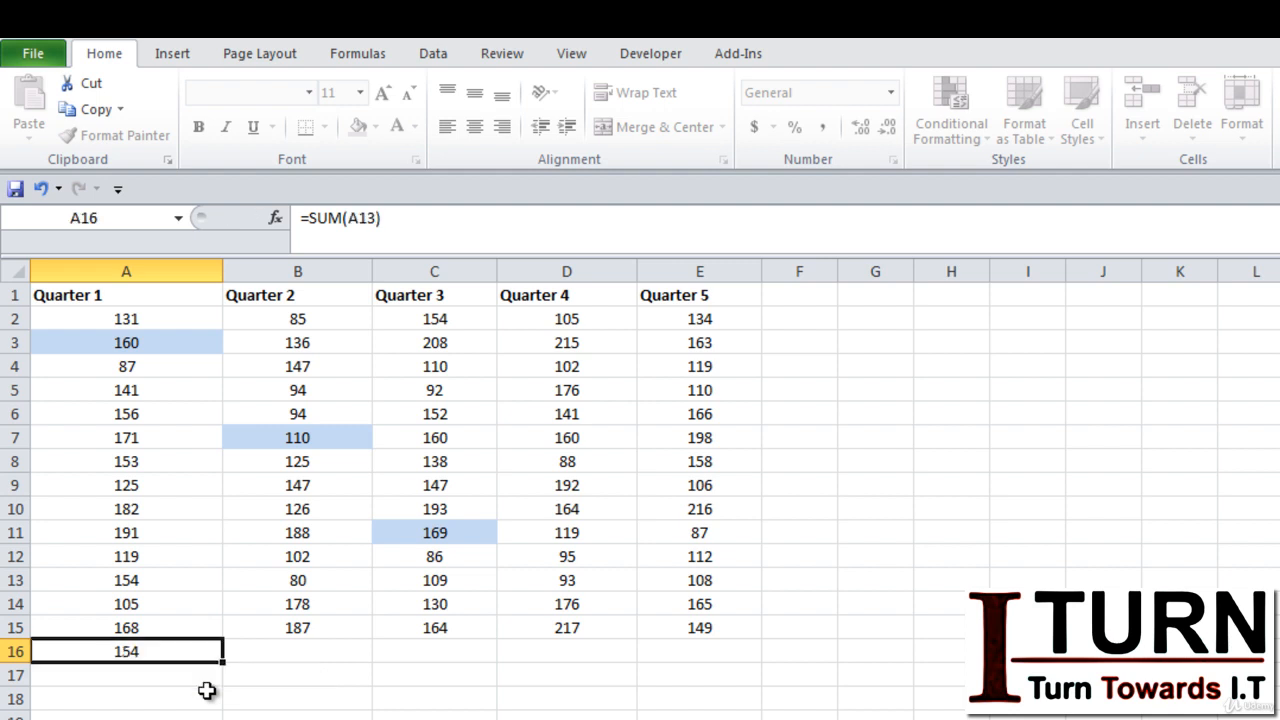
Clear cell A16 and enter =SUM(A2:A15) there to total the Quarter 1 values
key("Delete")
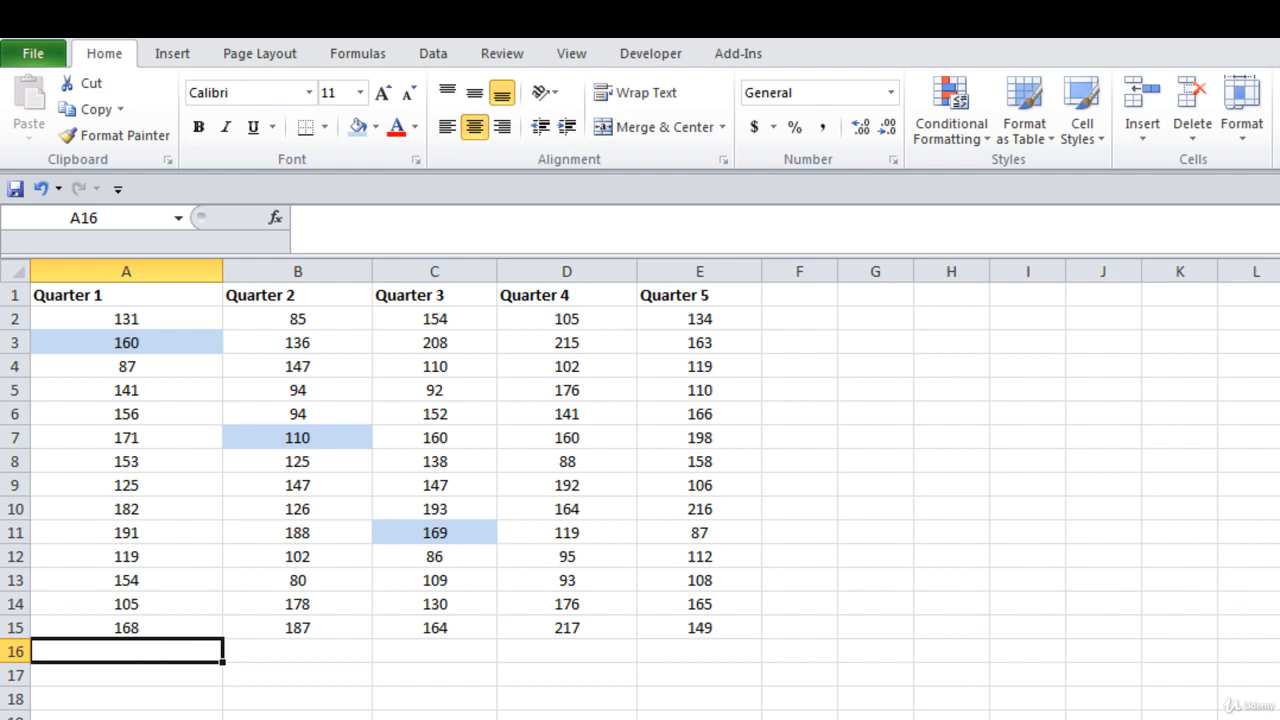
type("=sum")
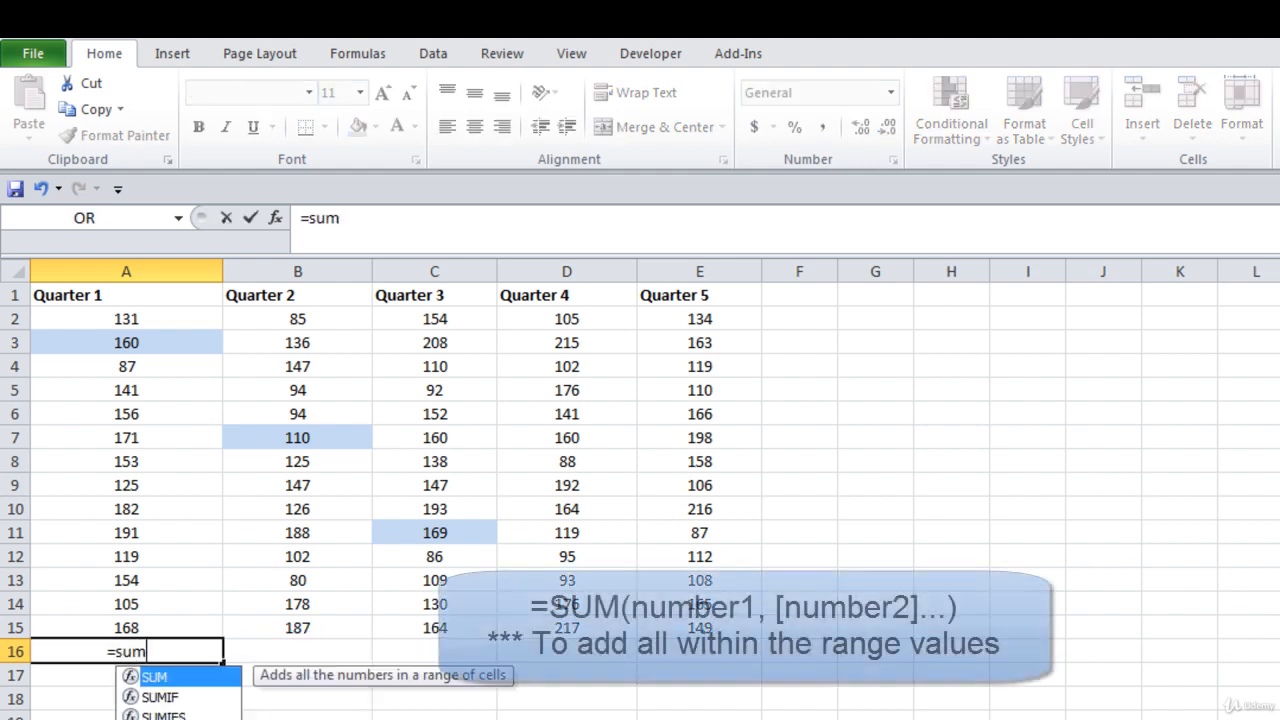
key("Tab")
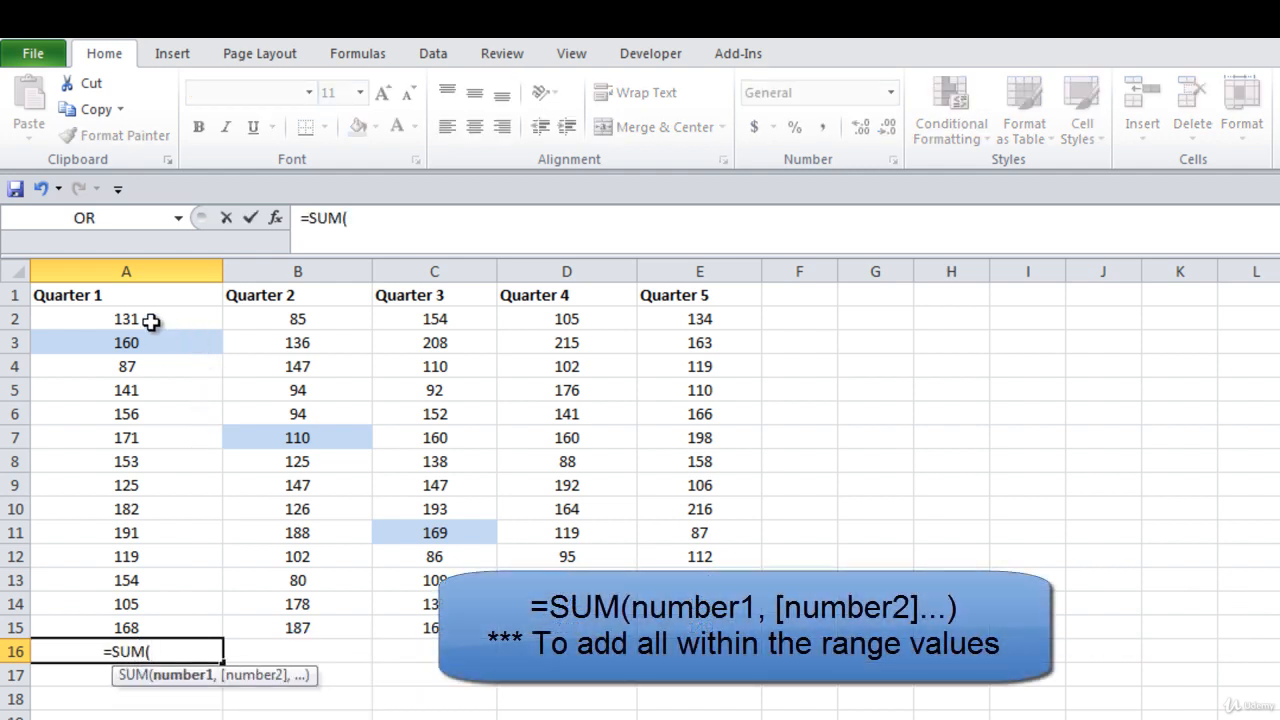
left_click_drag(157, 320, 162, 634)
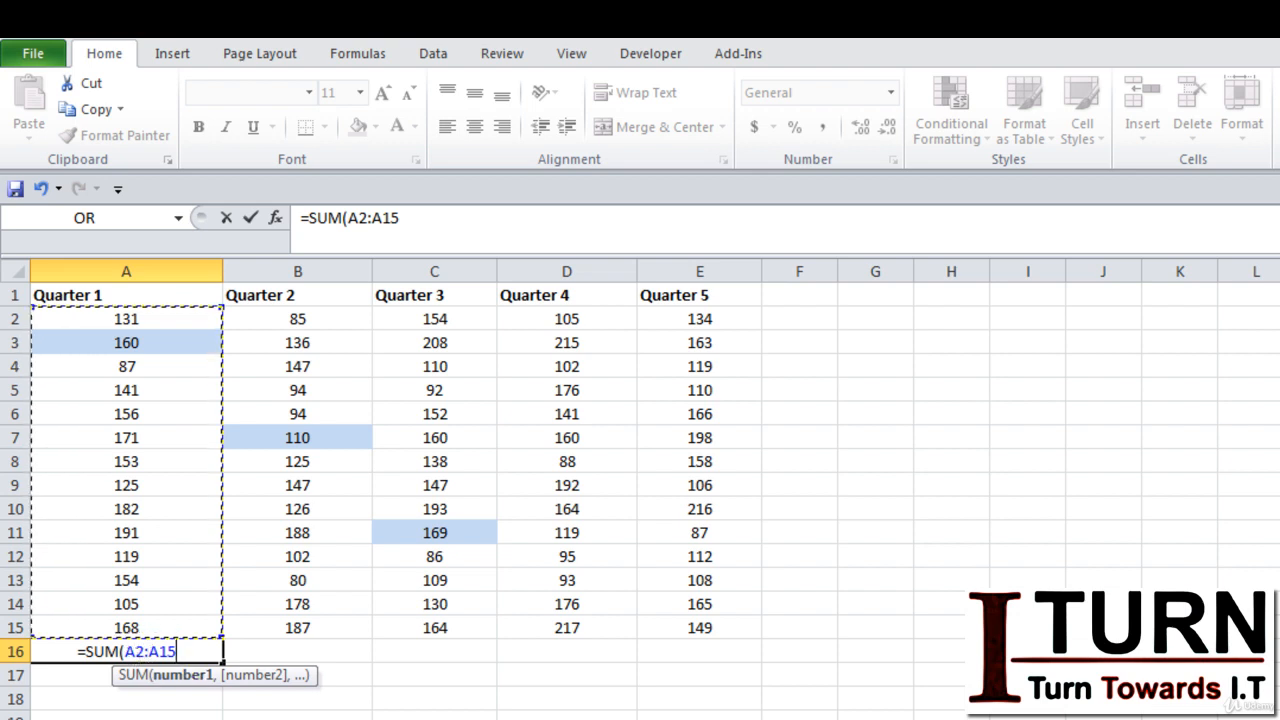
type(")")
key("Return")
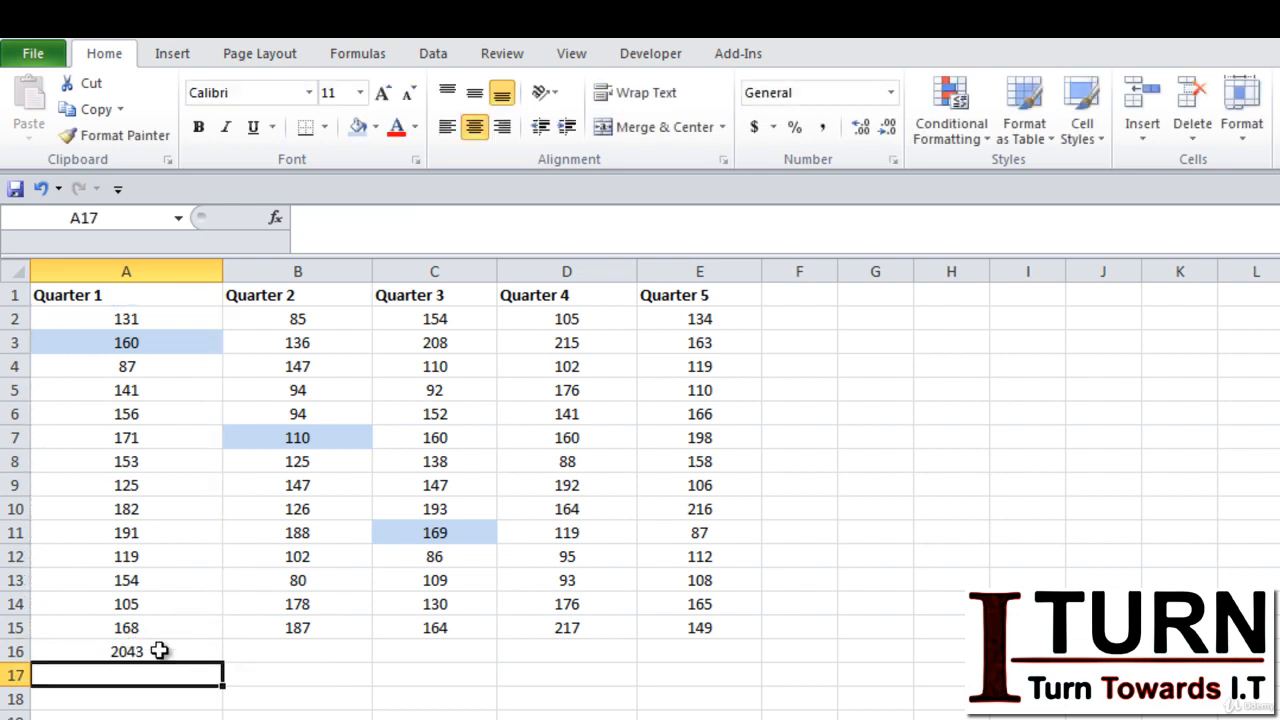
left_click(157, 654)
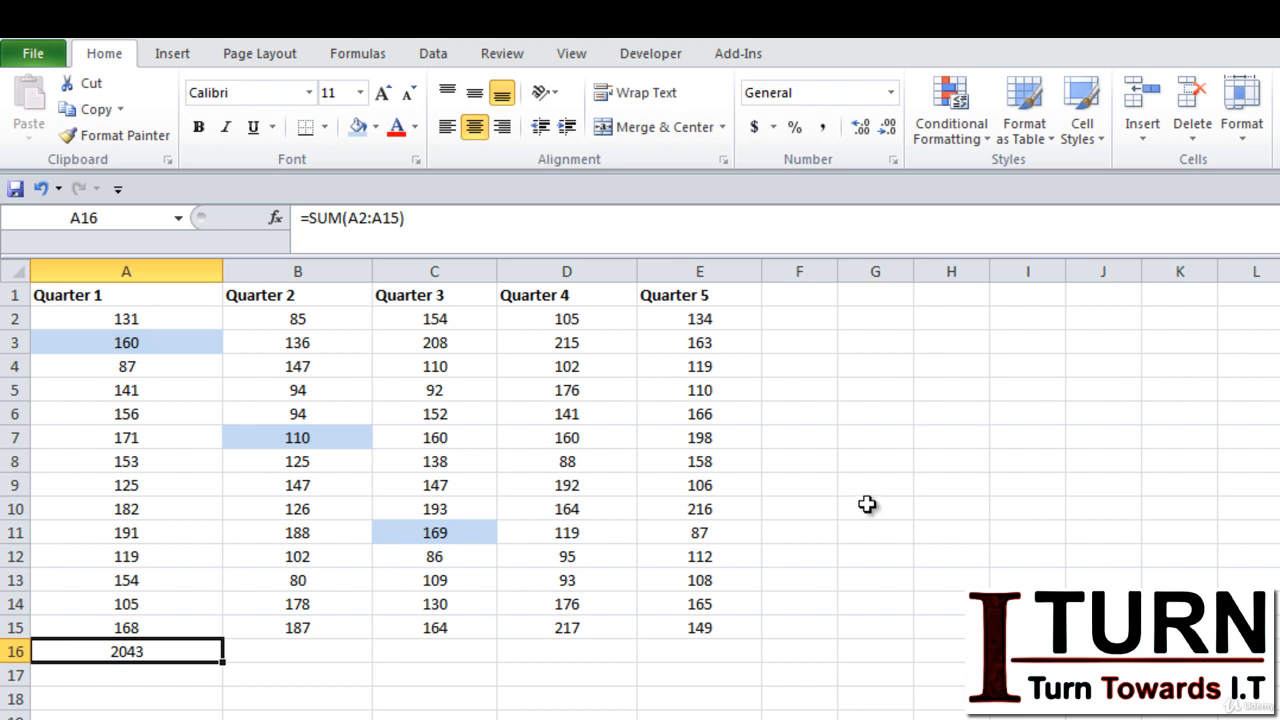
Widen column F and select cell F7
left_click_drag(836, 271, 934, 283)
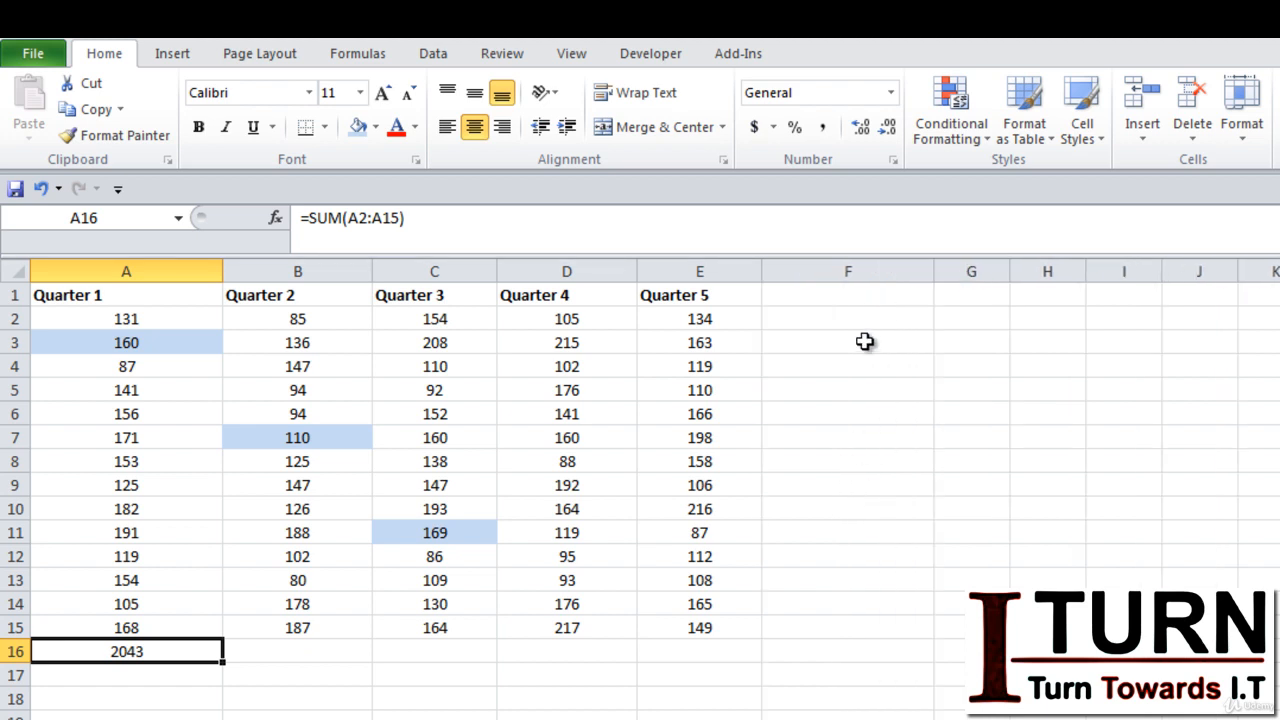
left_click(838, 447)
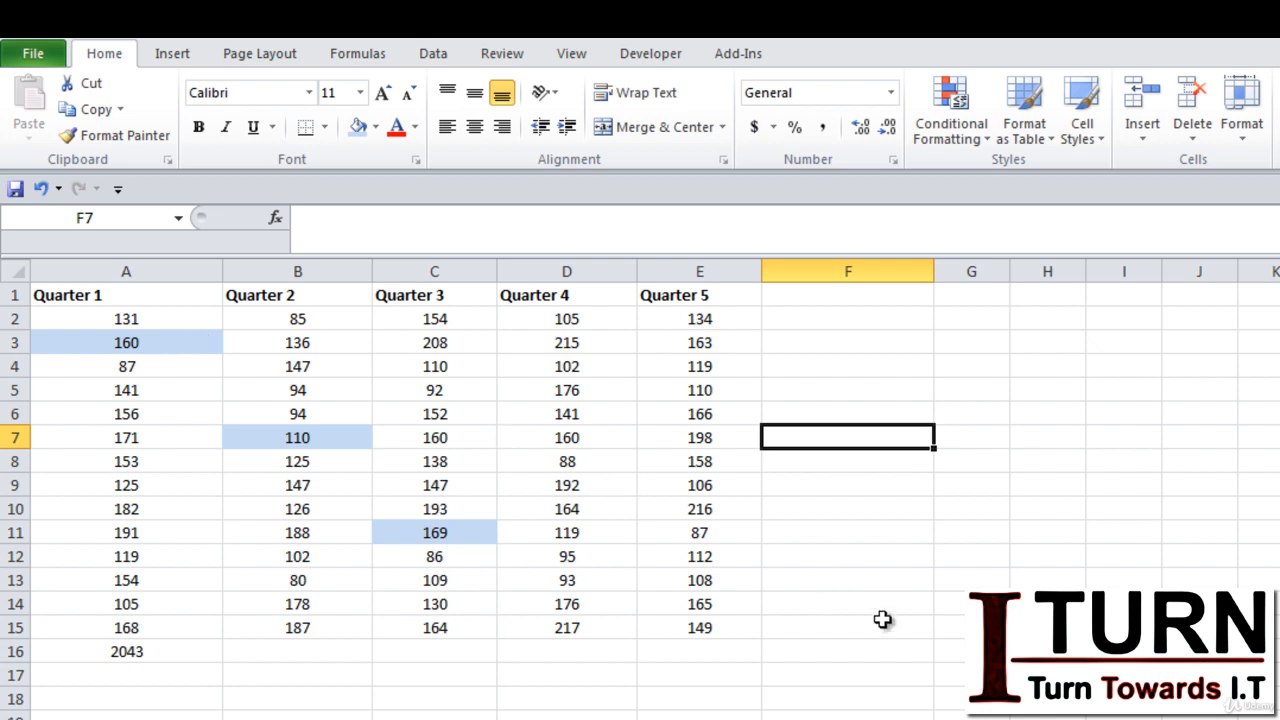
type("=")
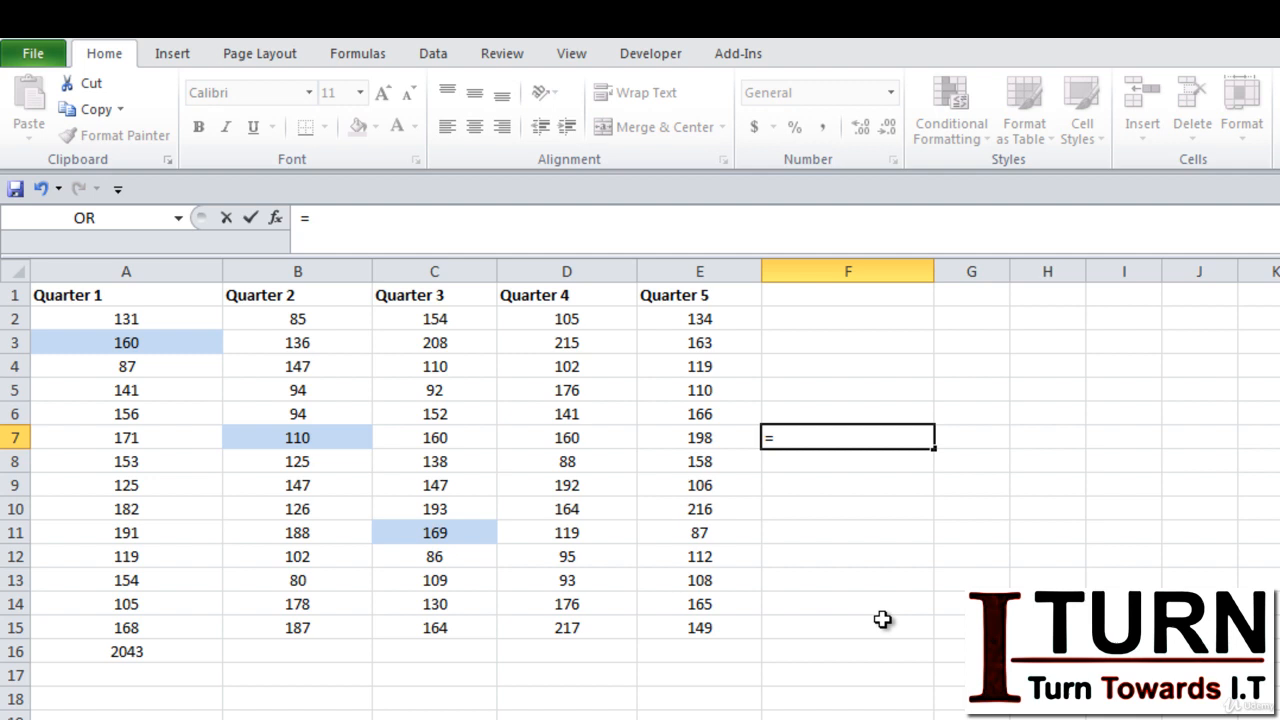
left_click(143, 342)
type("+")
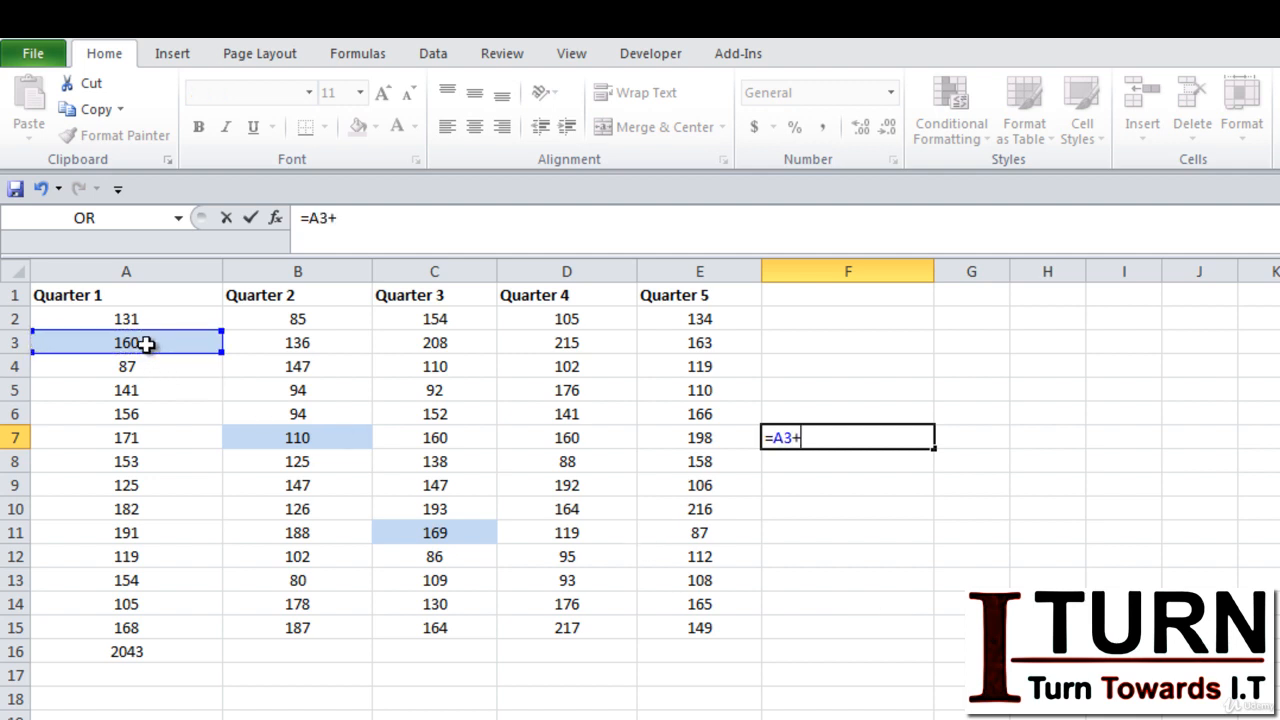
left_click(261, 440)
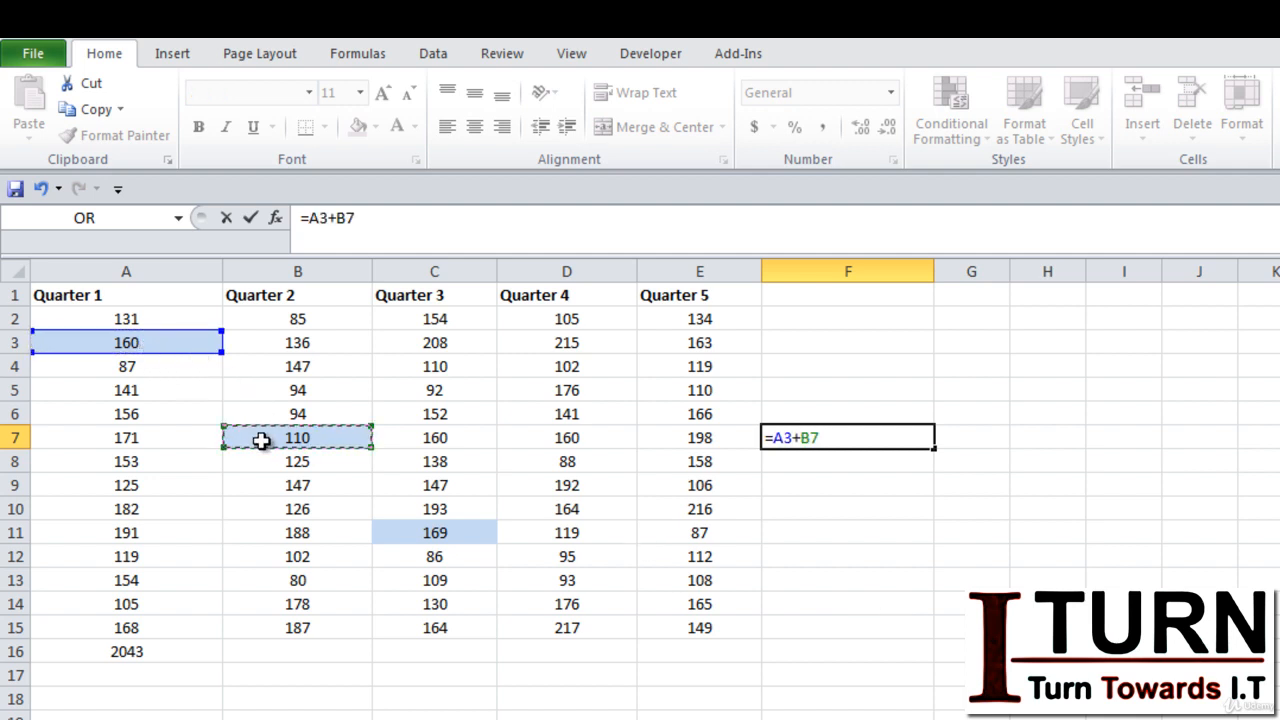
type("+")
left_click(403, 533)
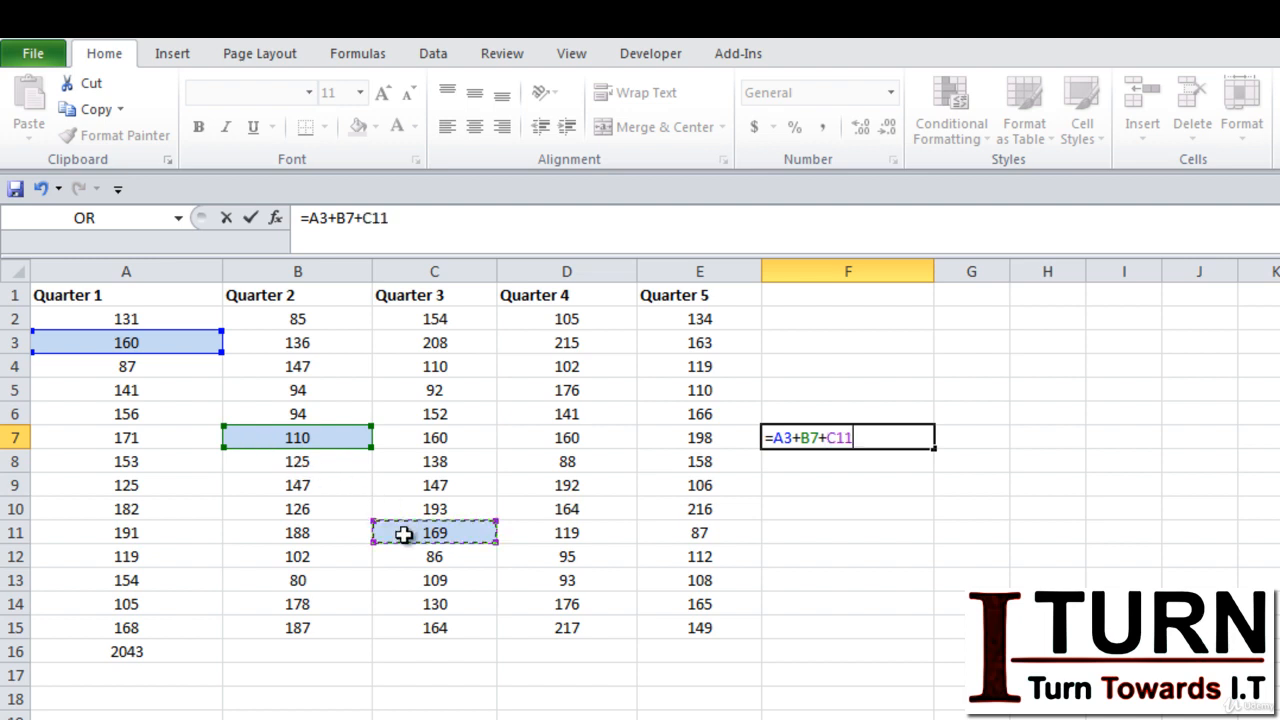
key("Escape")
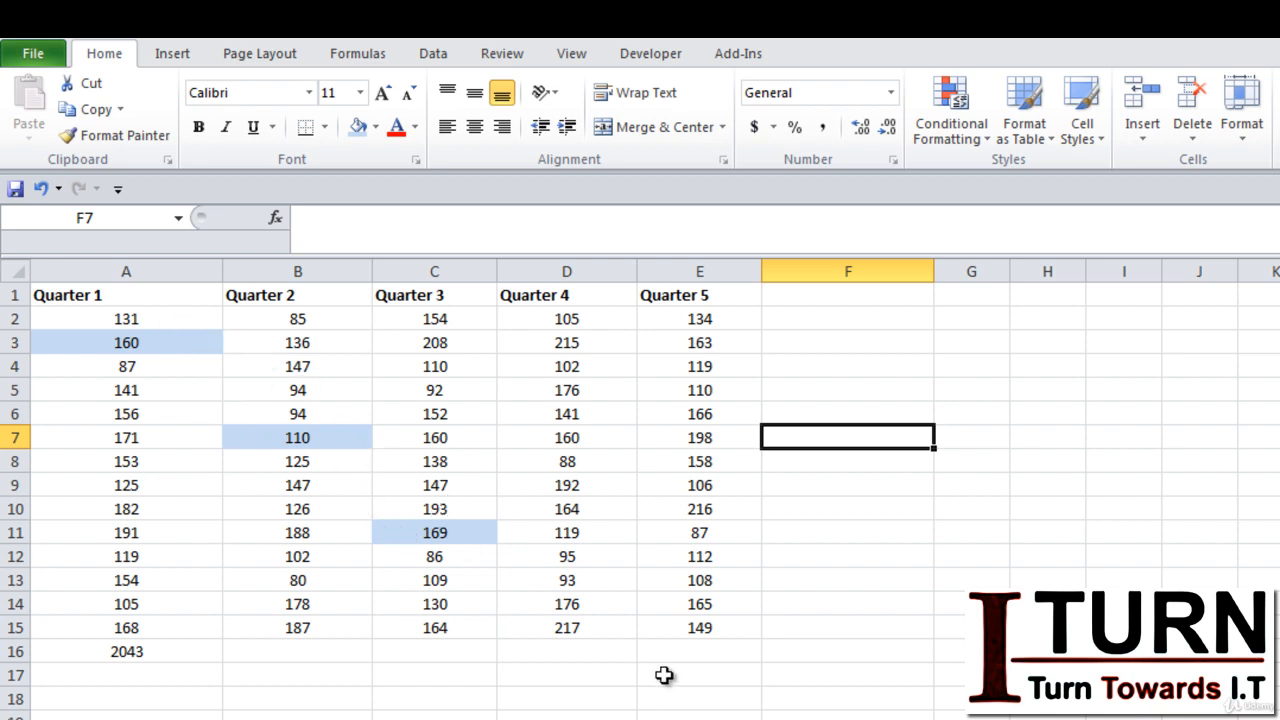
Enter the formula =A3+B7+C11 in cell F7 to add the three shaded cells with plus operators
type("=")
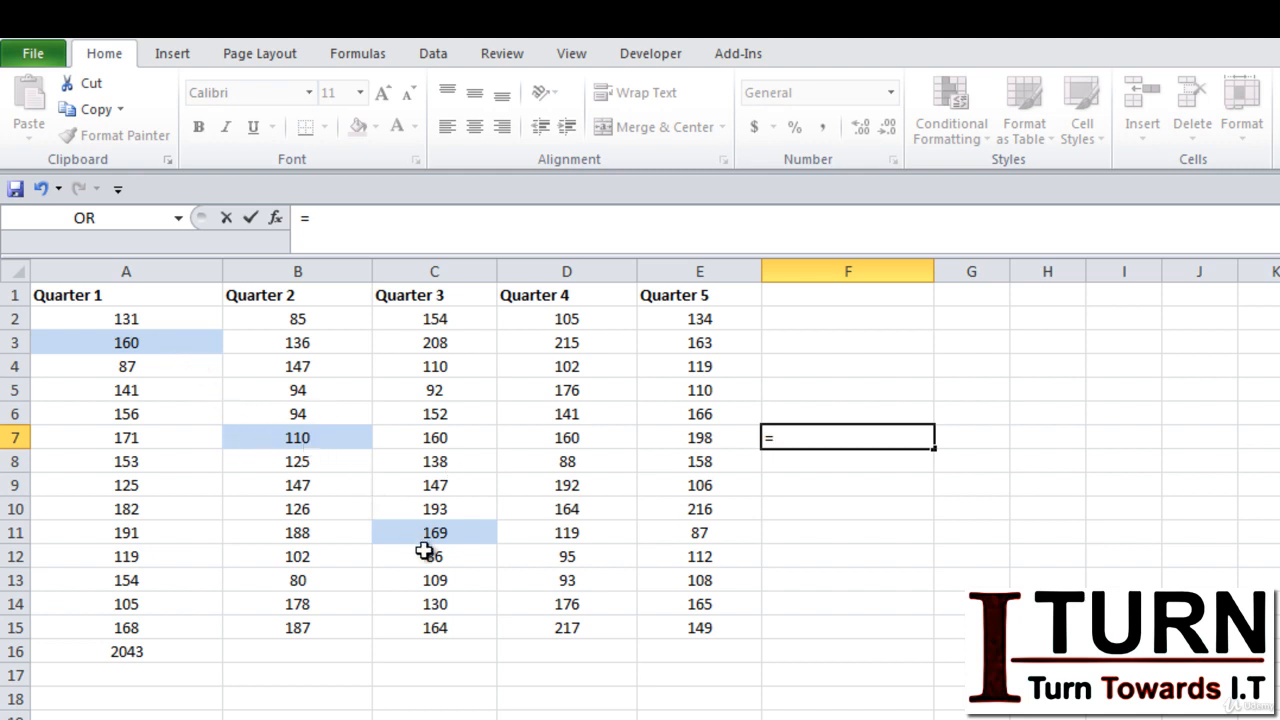
left_click(156, 347)
type("+")
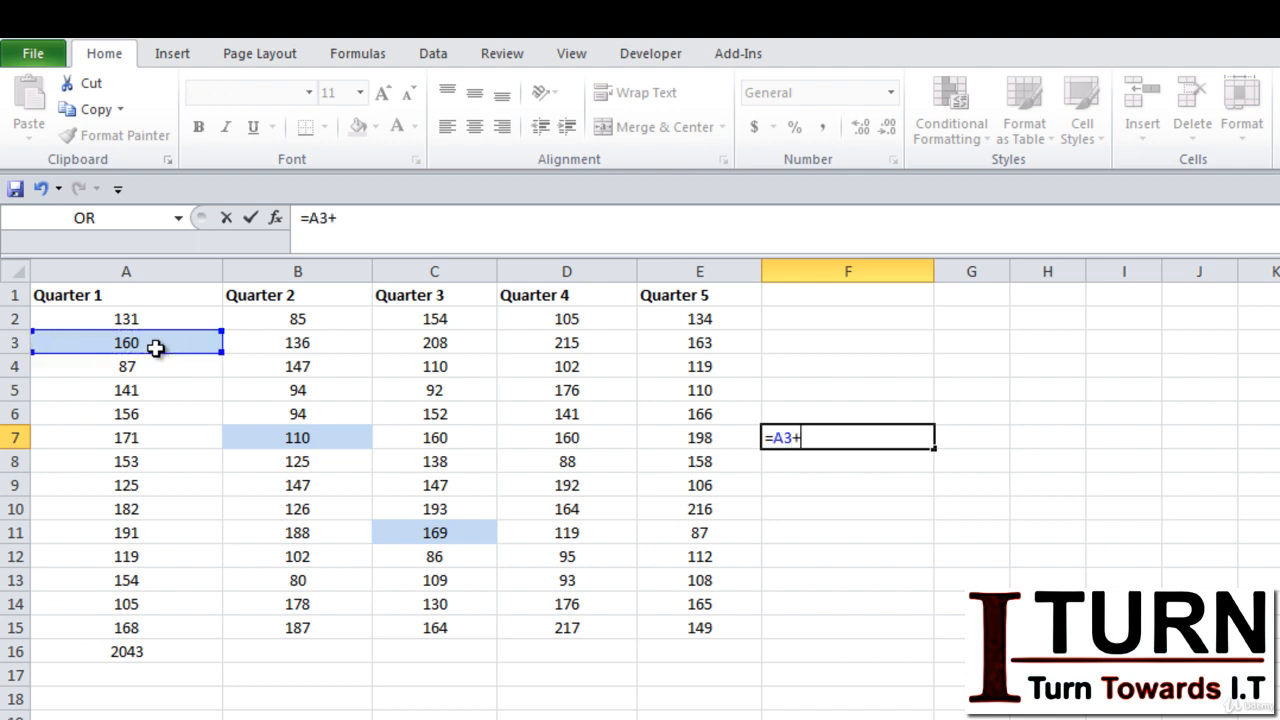
left_click(249, 437)
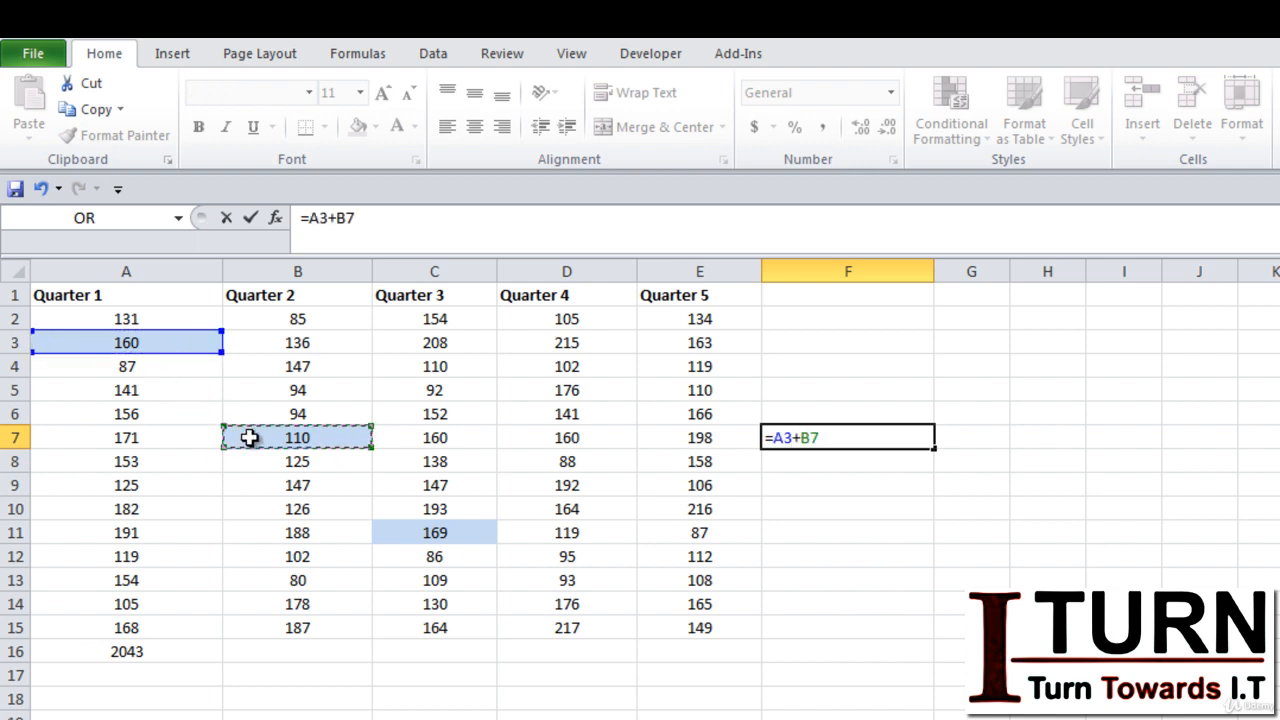
type("+")
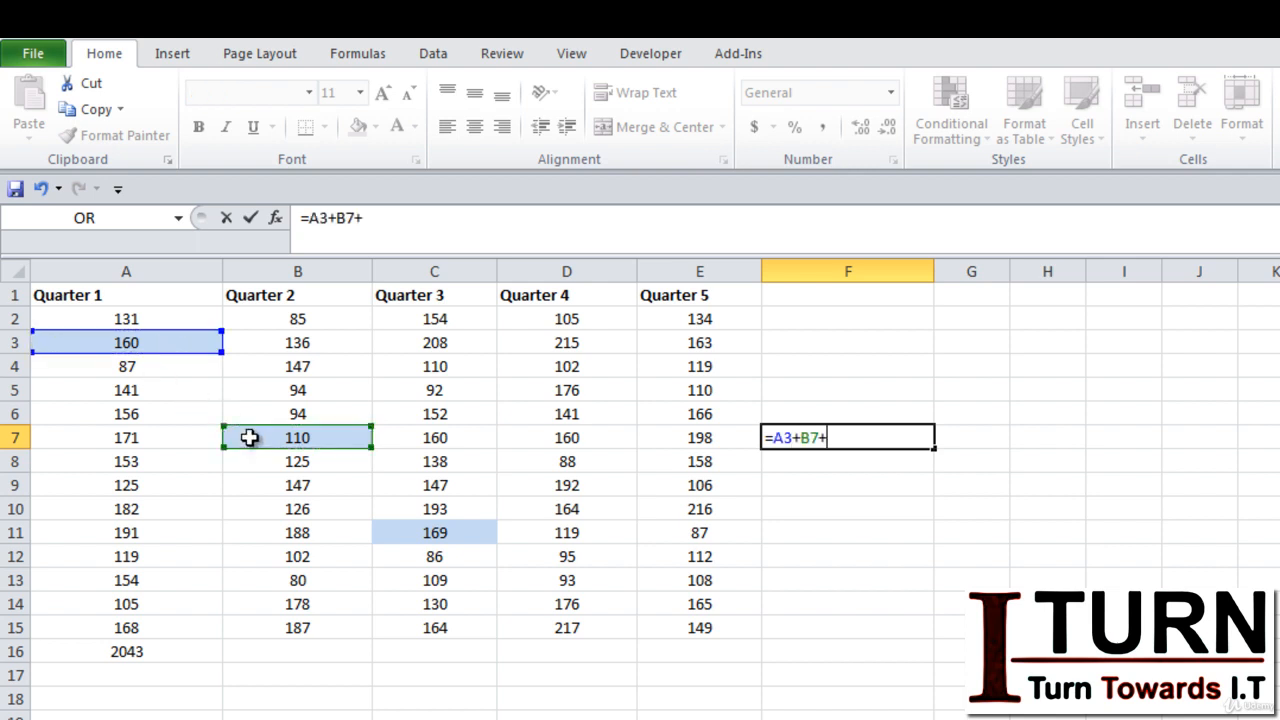
left_click(410, 530)
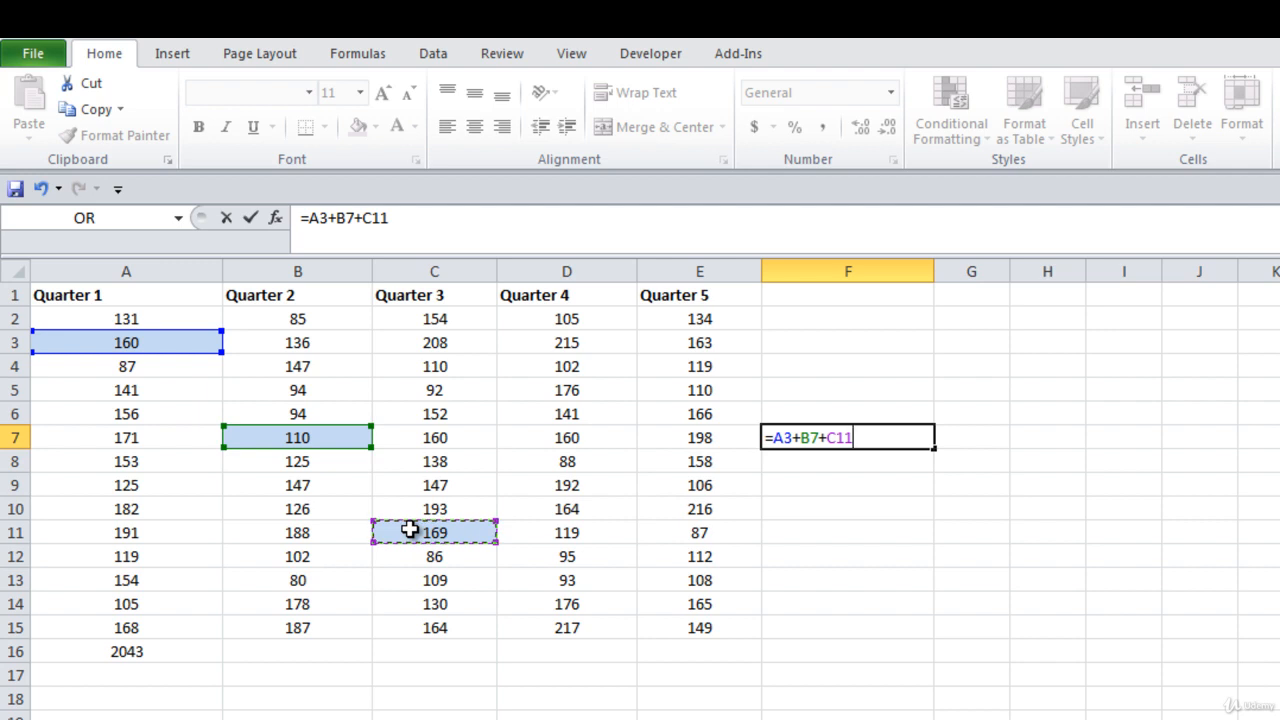
key("Return")
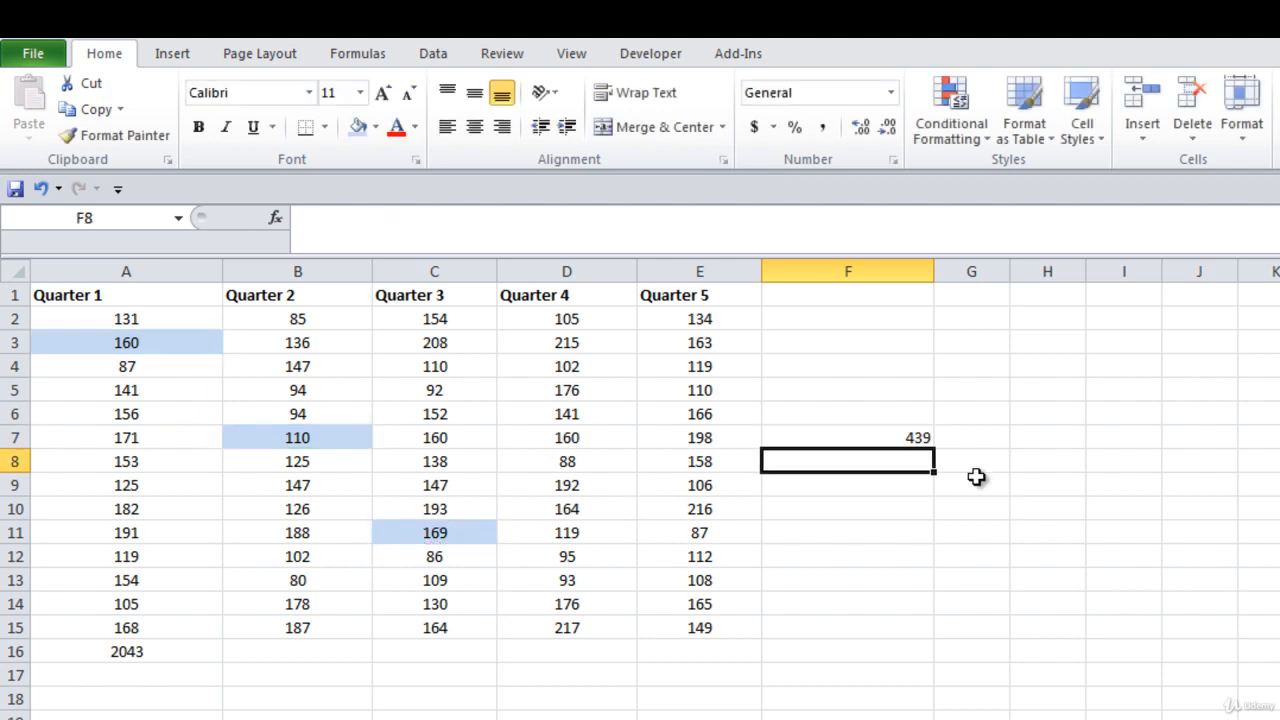
Enter =SUM(A3,B7,C11) in cell F10 to add the same three shaded cells, and reselect that cell
left_click(886, 506)
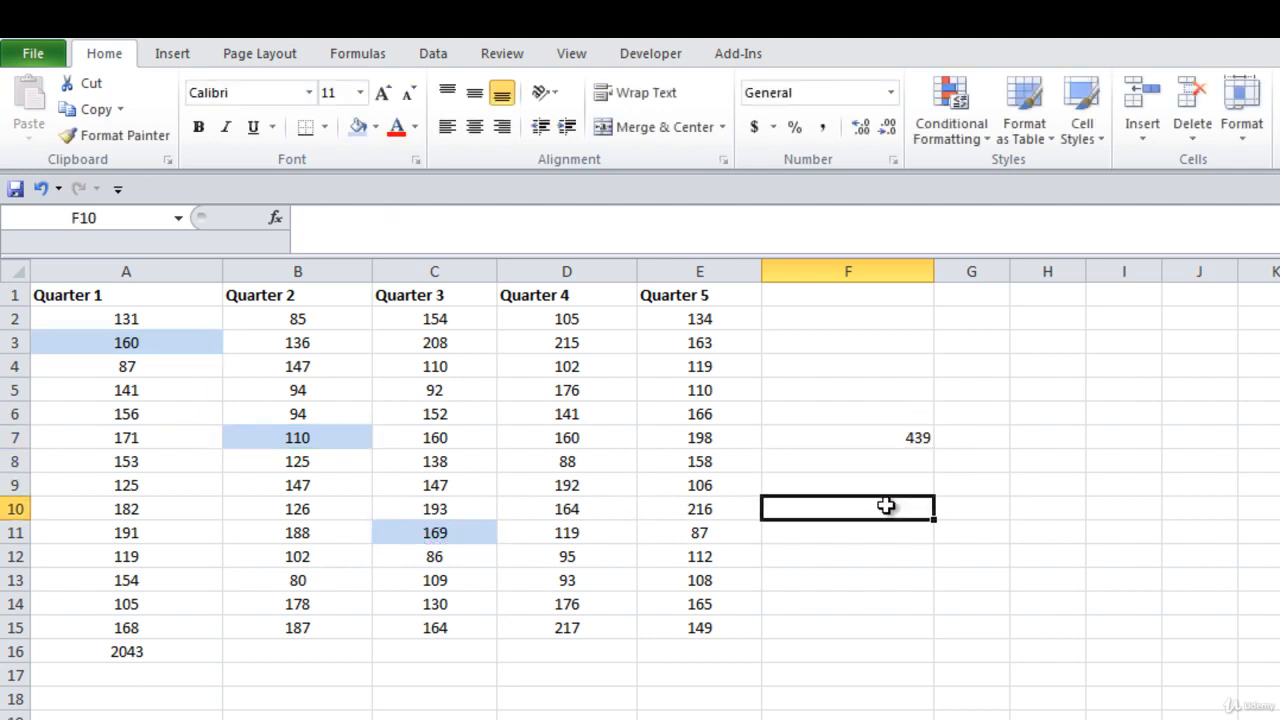
type("=sum")
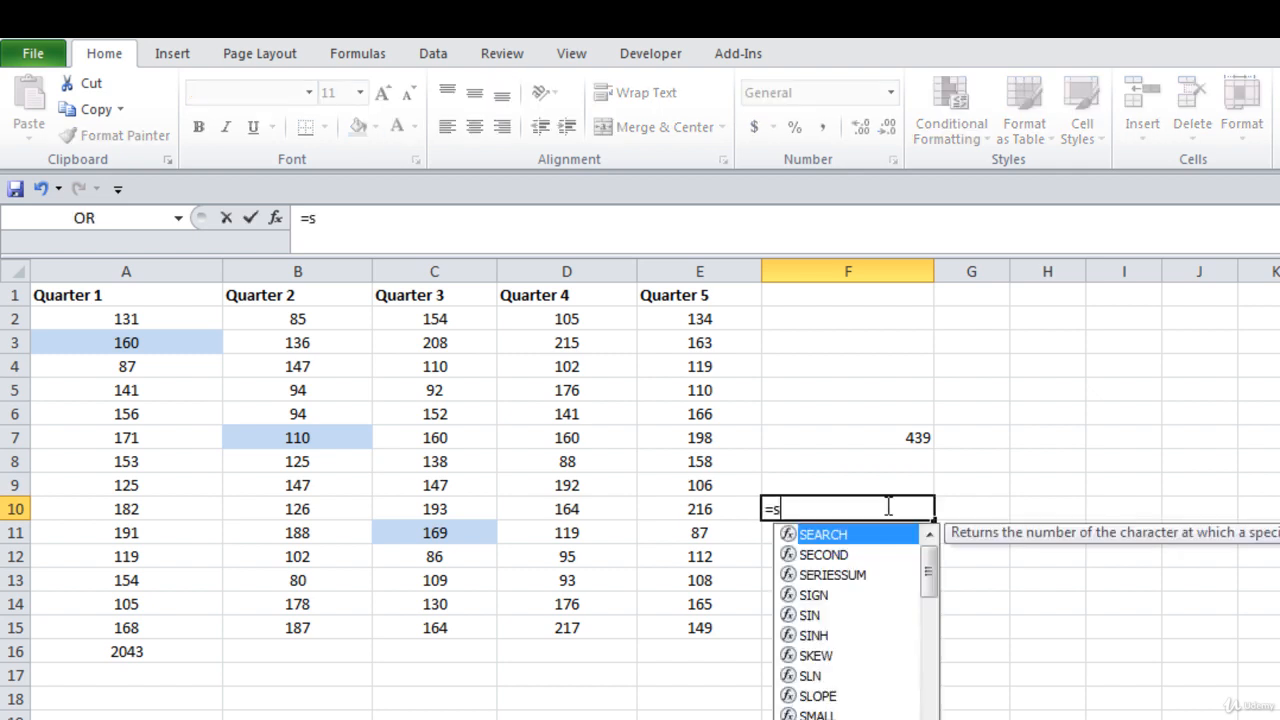
key("Tab")
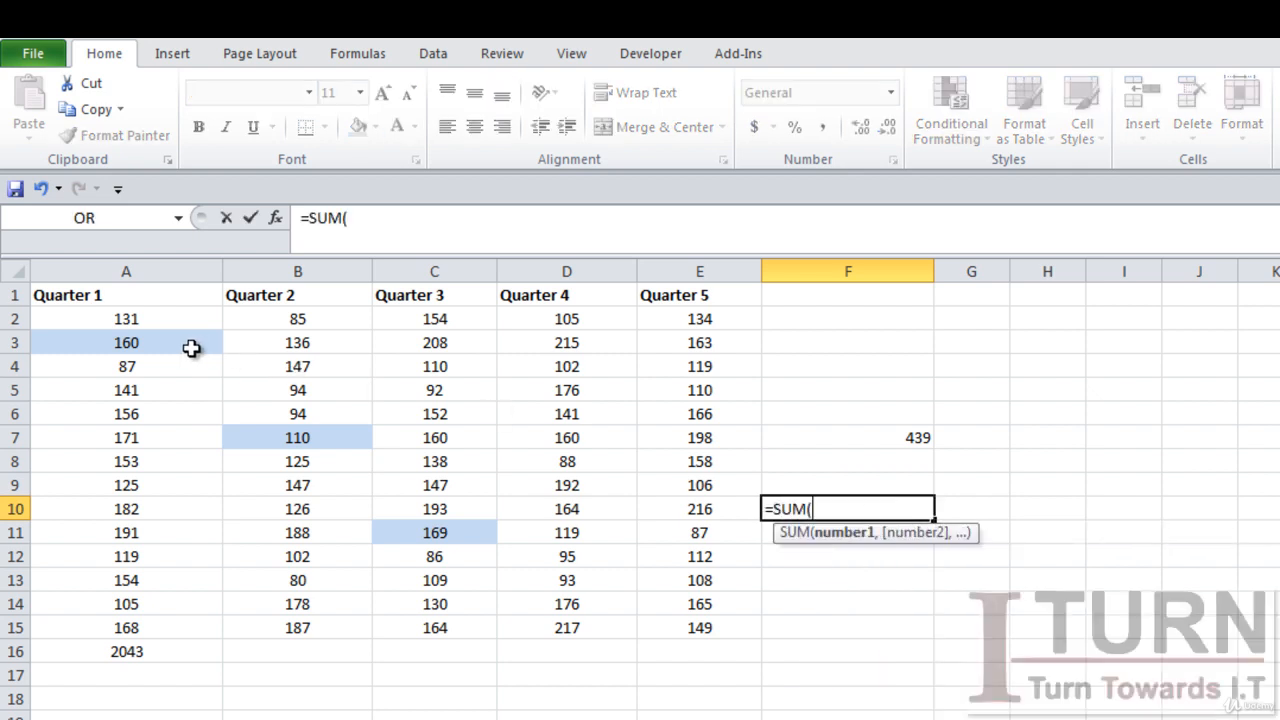
left_click(190, 346)
type(",")
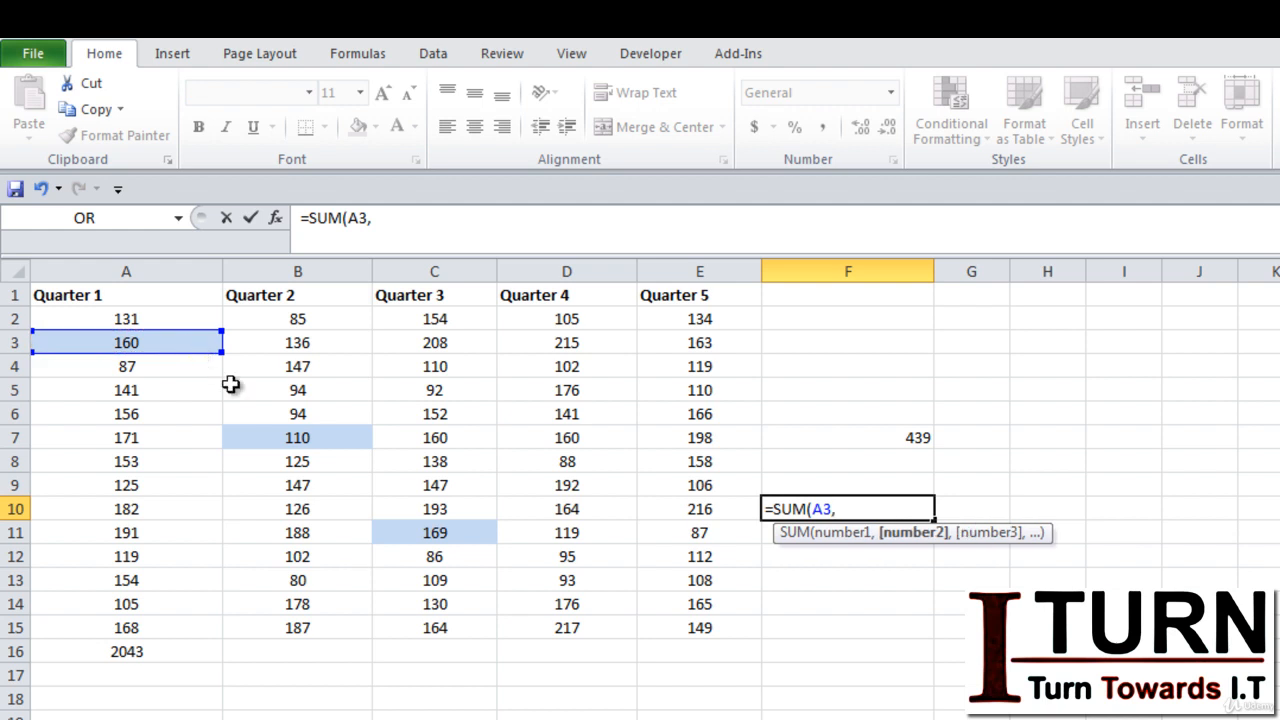
left_click(262, 437)
type(",")
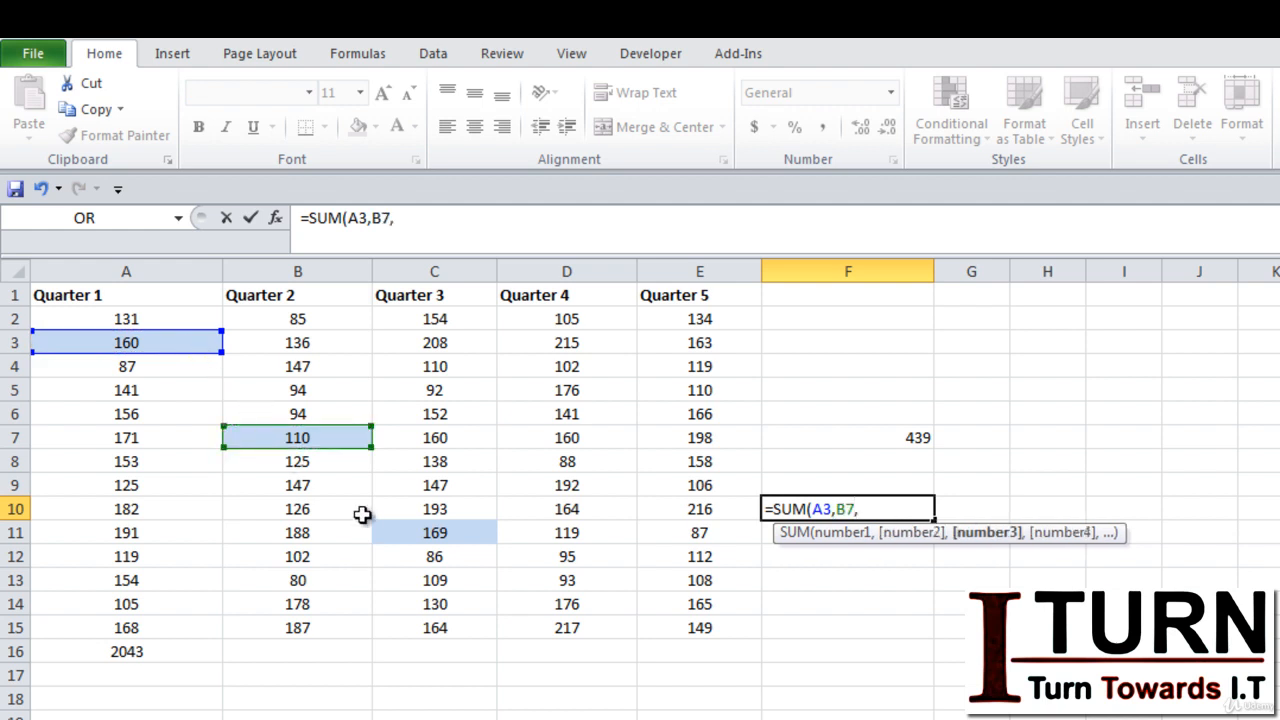
left_click(390, 532)
type(")")
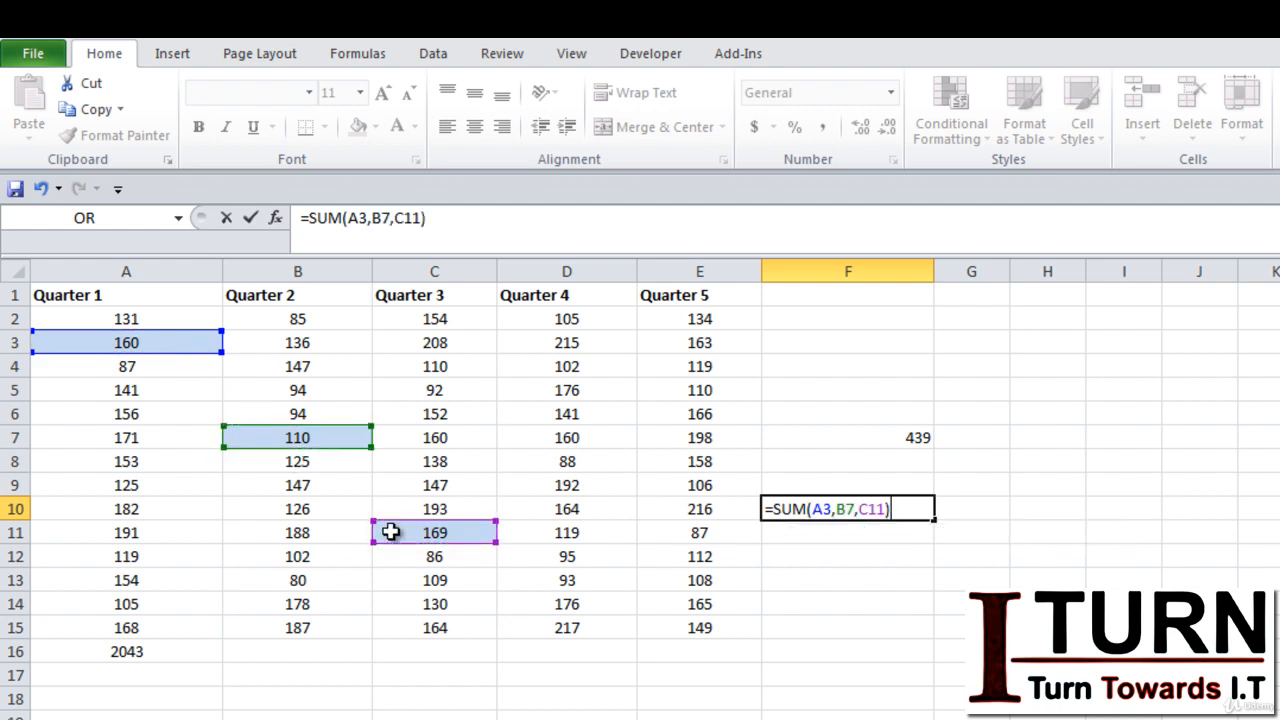
key("Return")
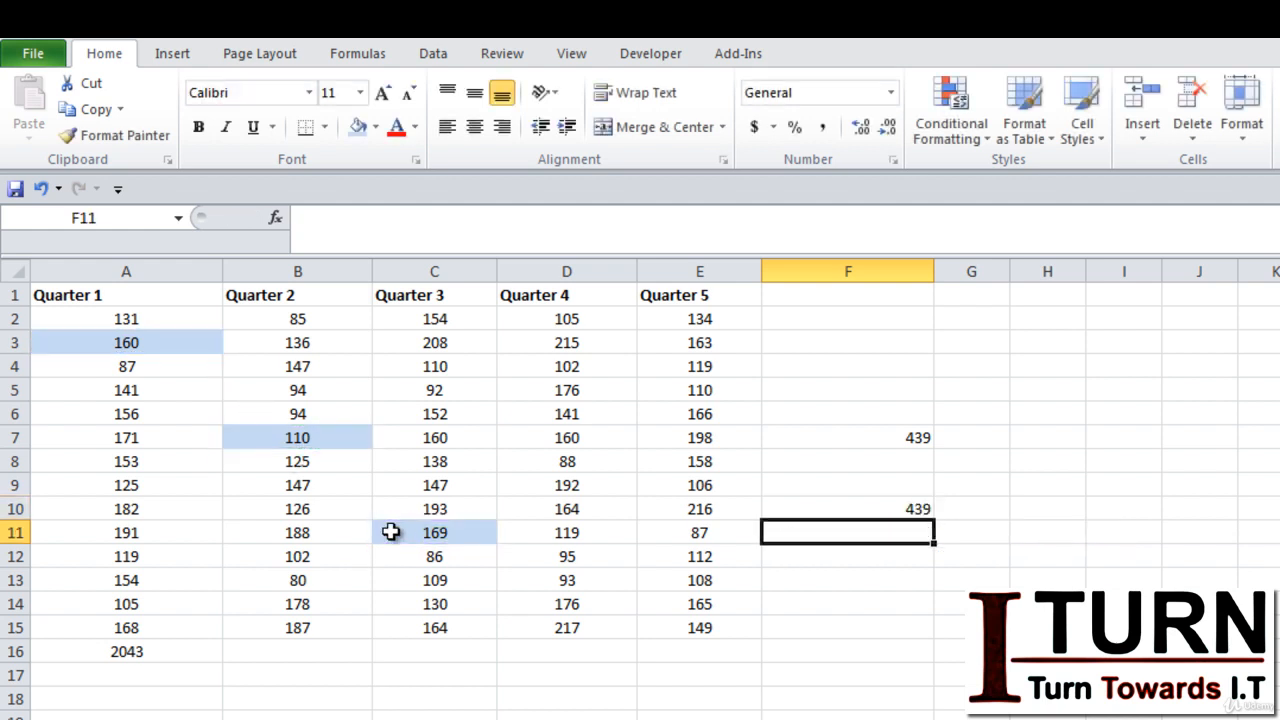
left_click(920, 509)
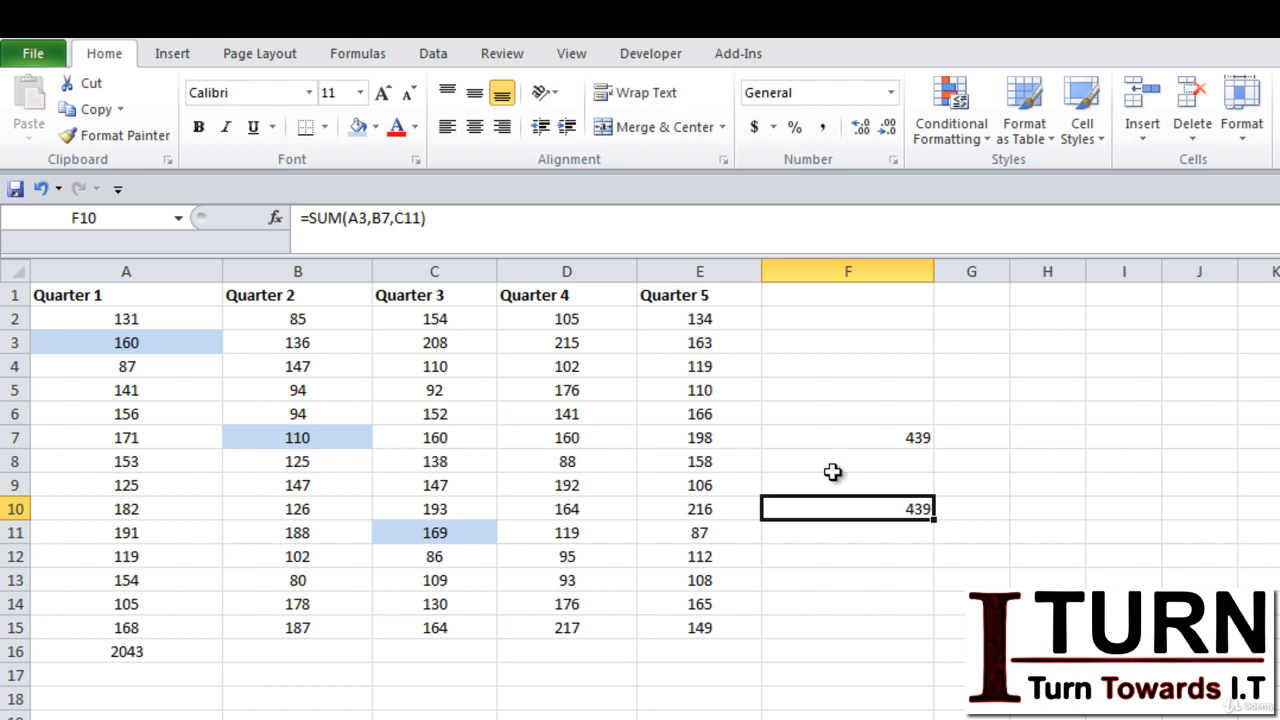
Replace the number in cell A3 with the text NA
left_click(164, 347)
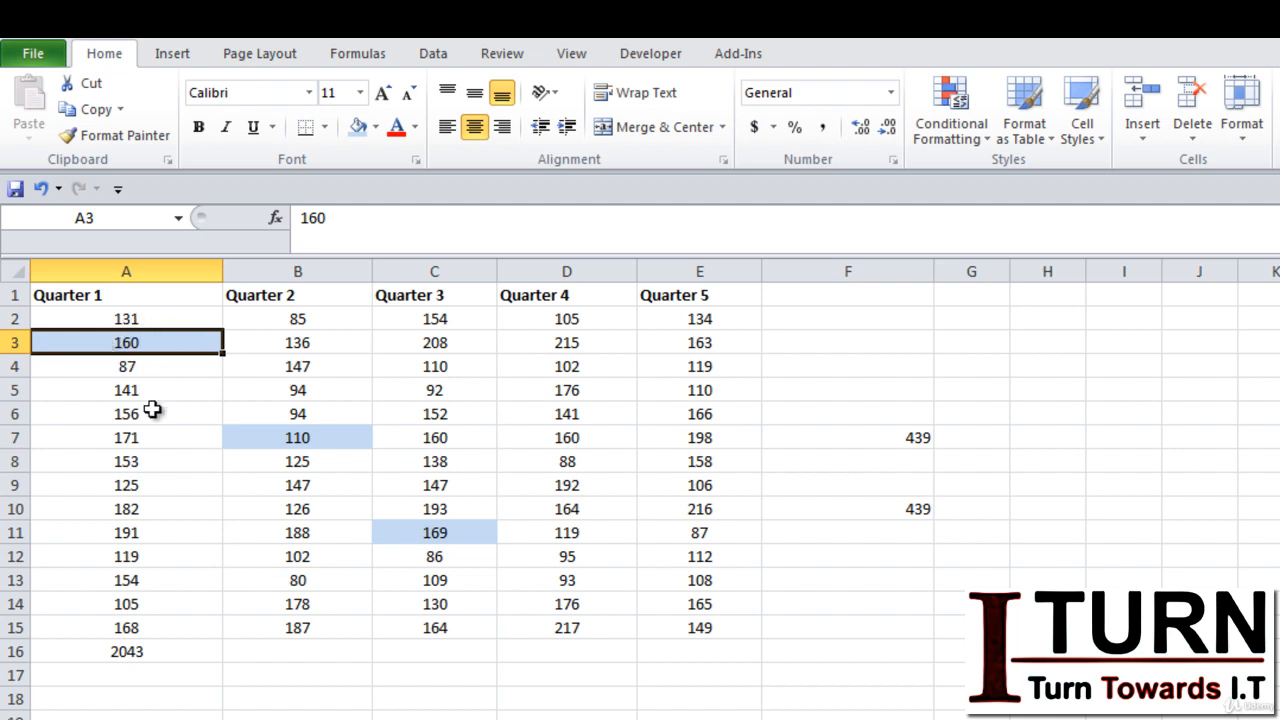
type("NA")
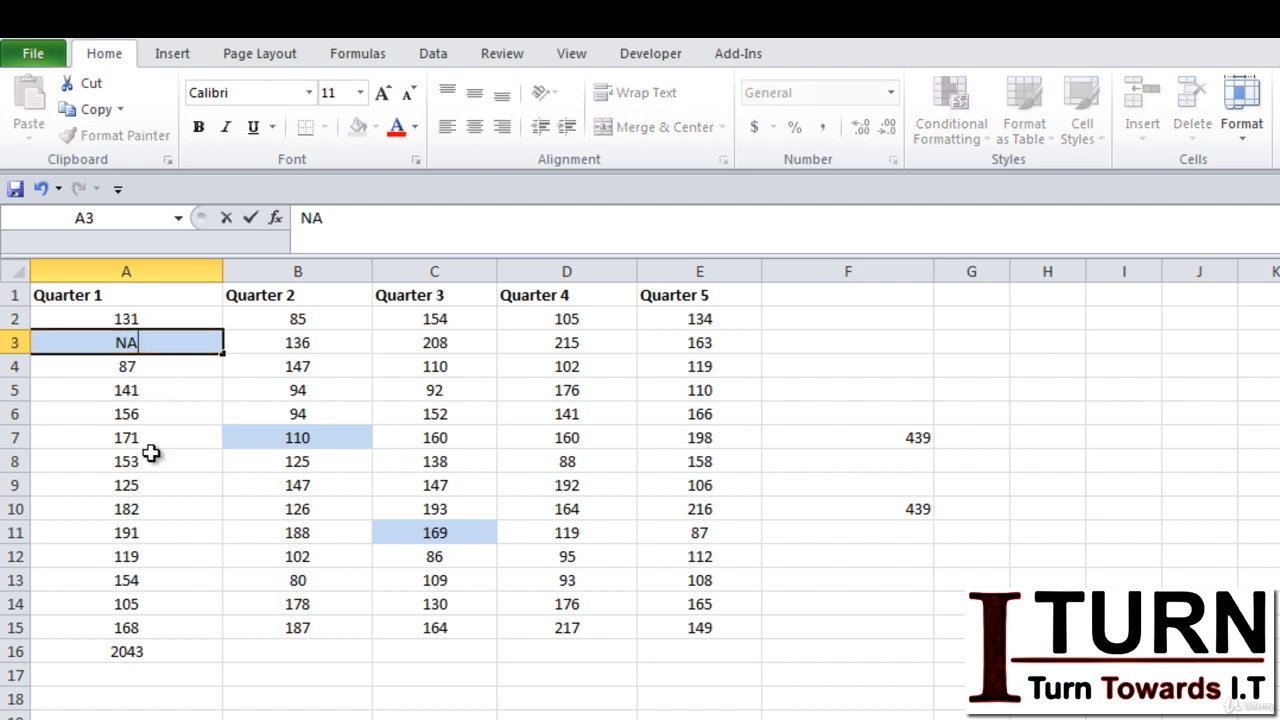
key("Return")
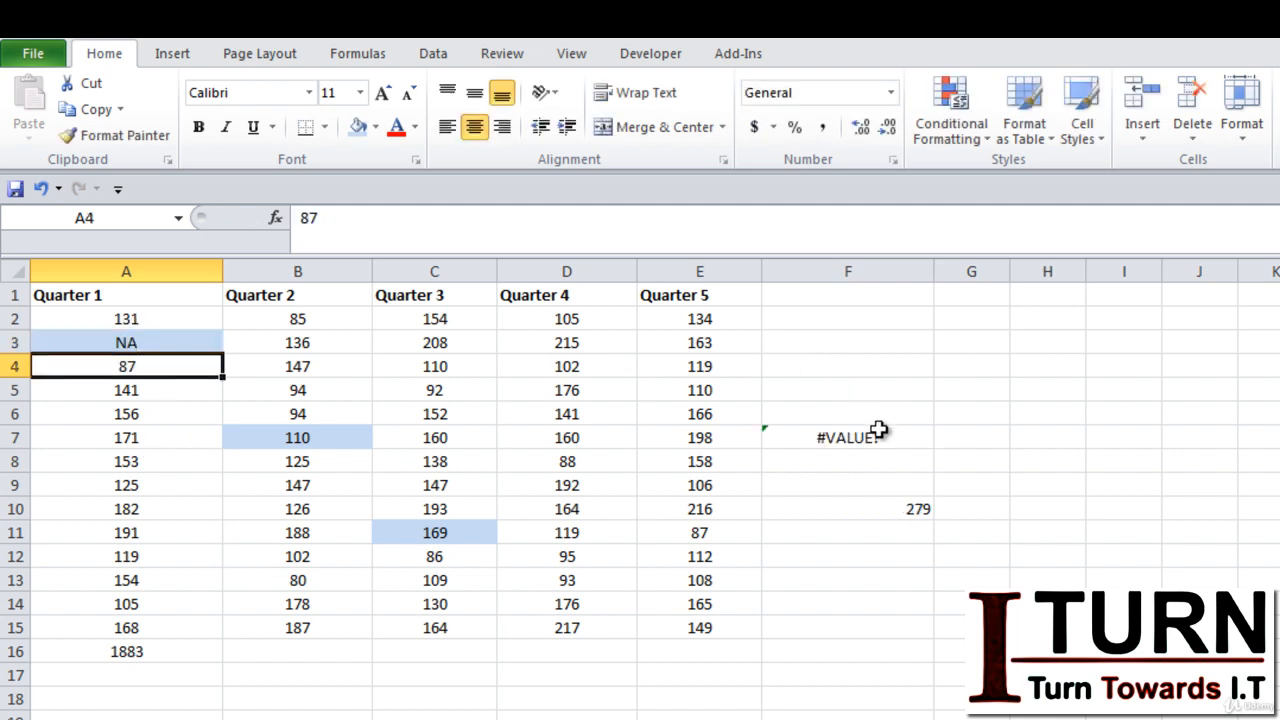
Compare how the plus formula in F7 and the SUM formula in F10 handle the text in A3
left_click(878, 432)
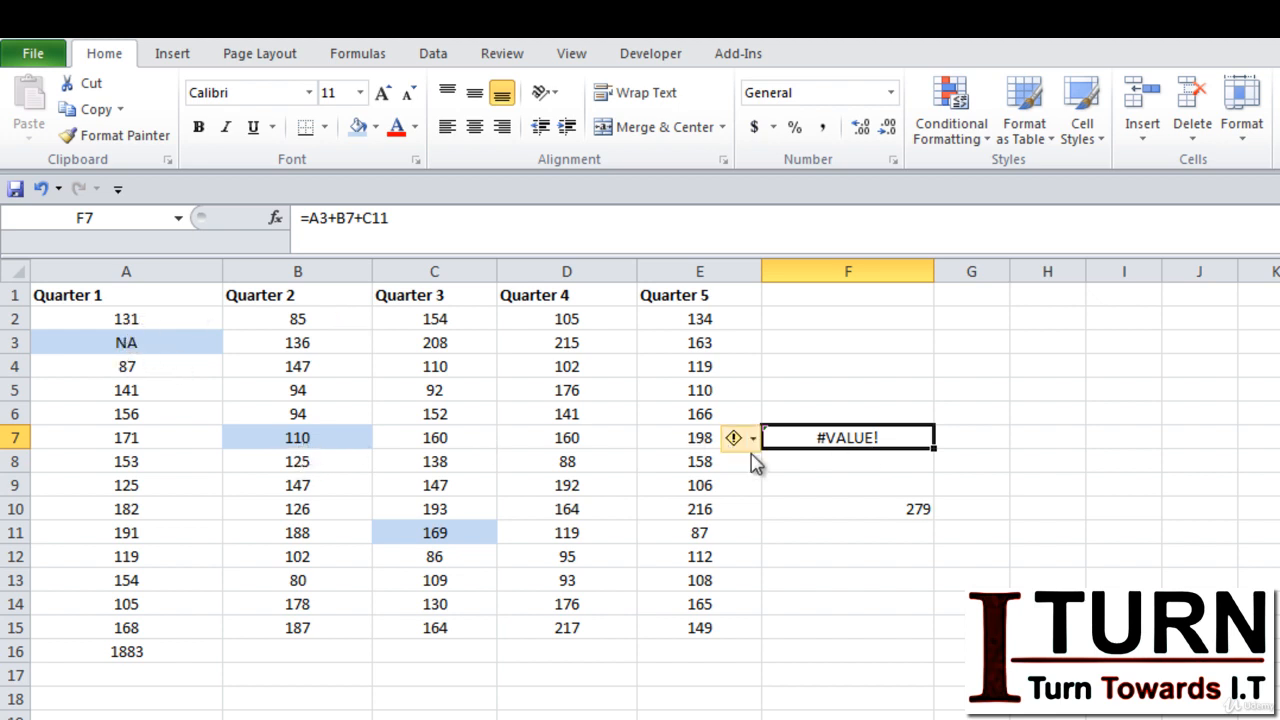
left_click(815, 505)
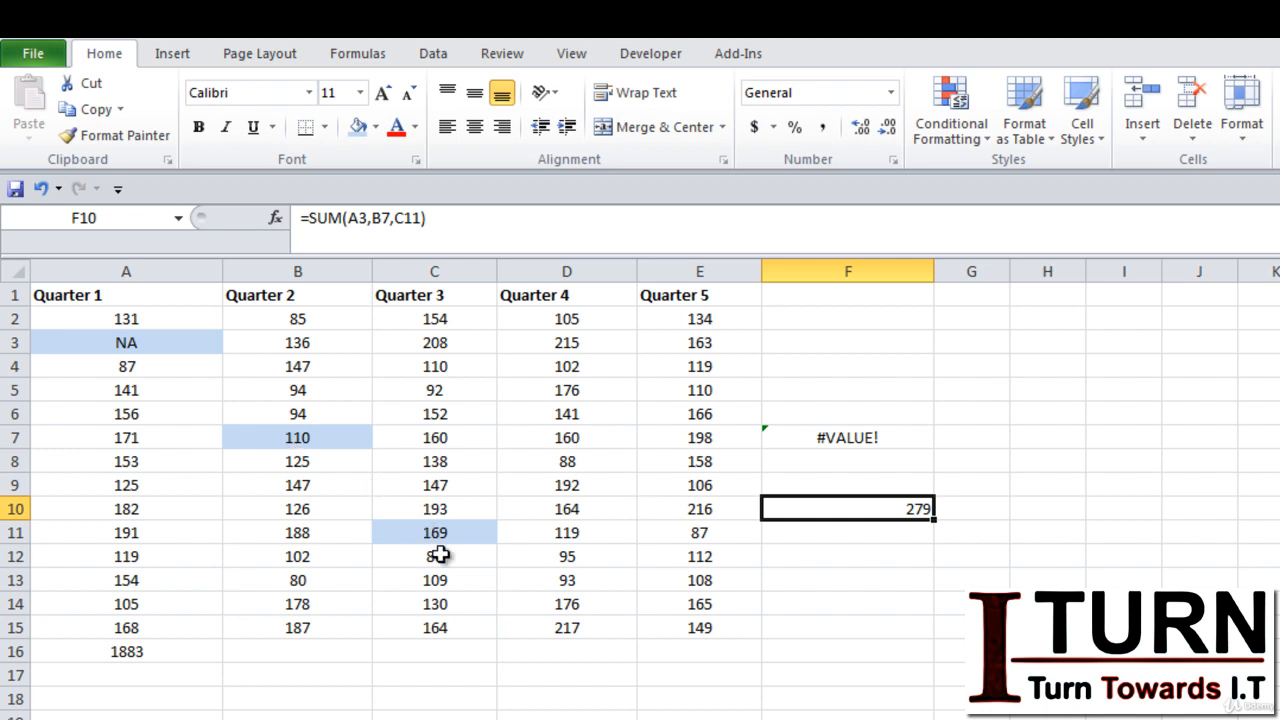
left_click(836, 437)
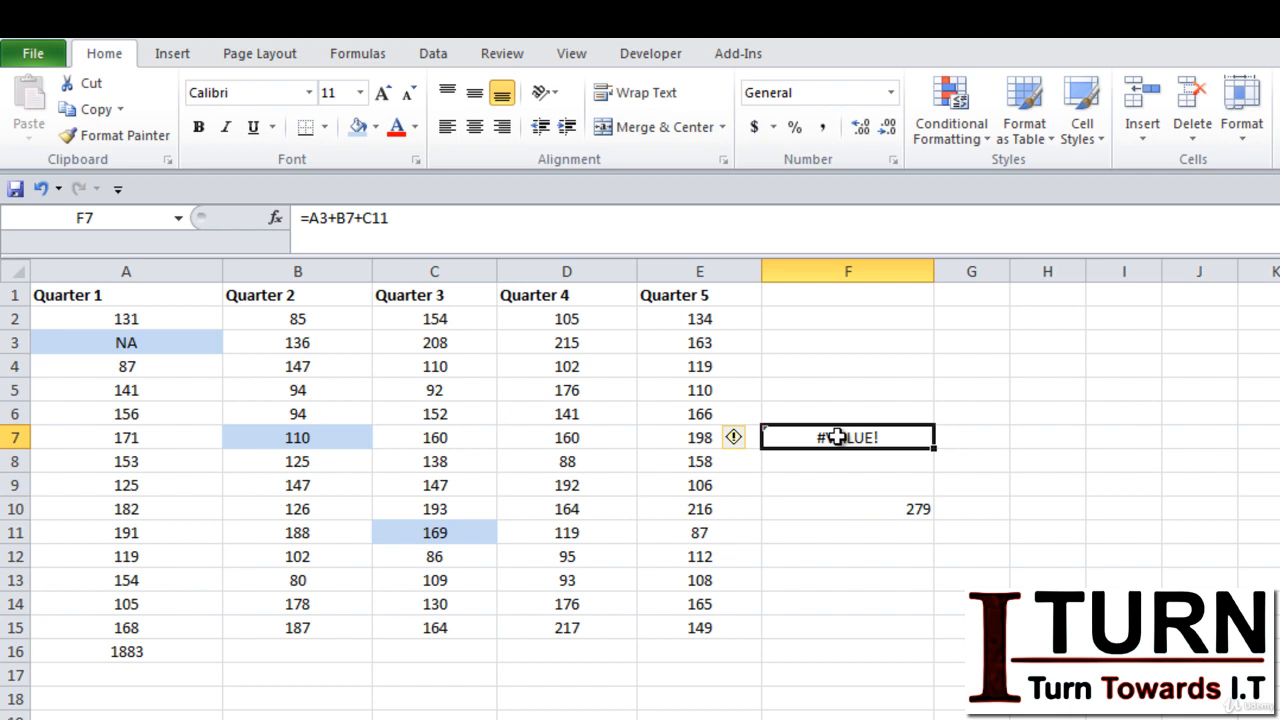
Undo the NA entry in cell A3 and clear the contents of cells F7:F11
key("ctrl+z")
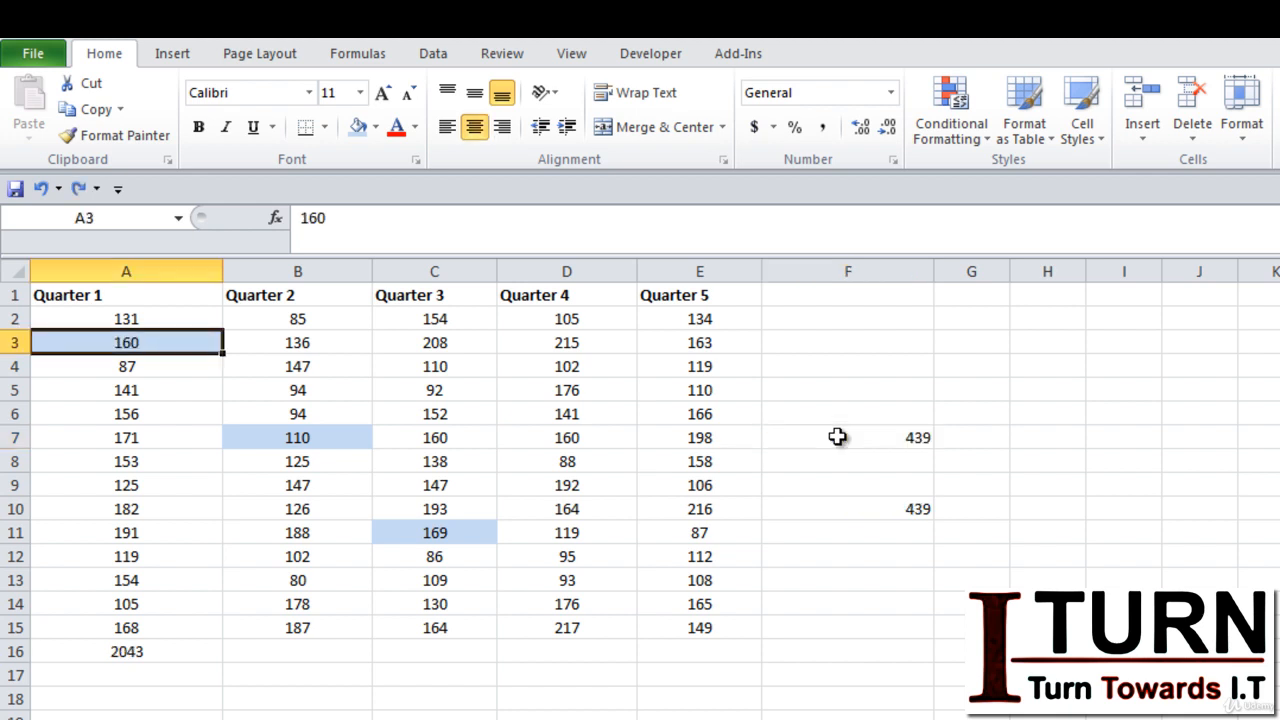
left_click_drag(836, 437, 846, 531)
key("Delete")
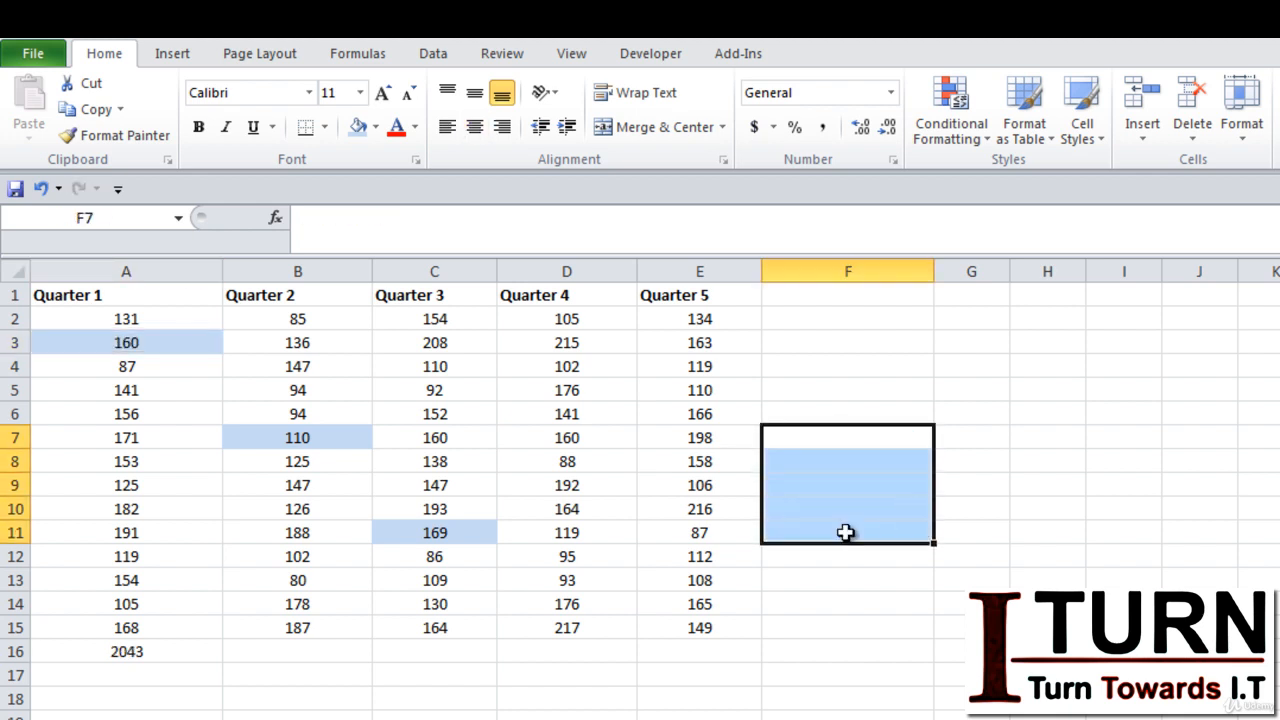
Apply the light blue fill to ranges A3:A5, B6:B9 and C11:C13, and select cell F8
left_click_drag(186, 345, 181, 391)
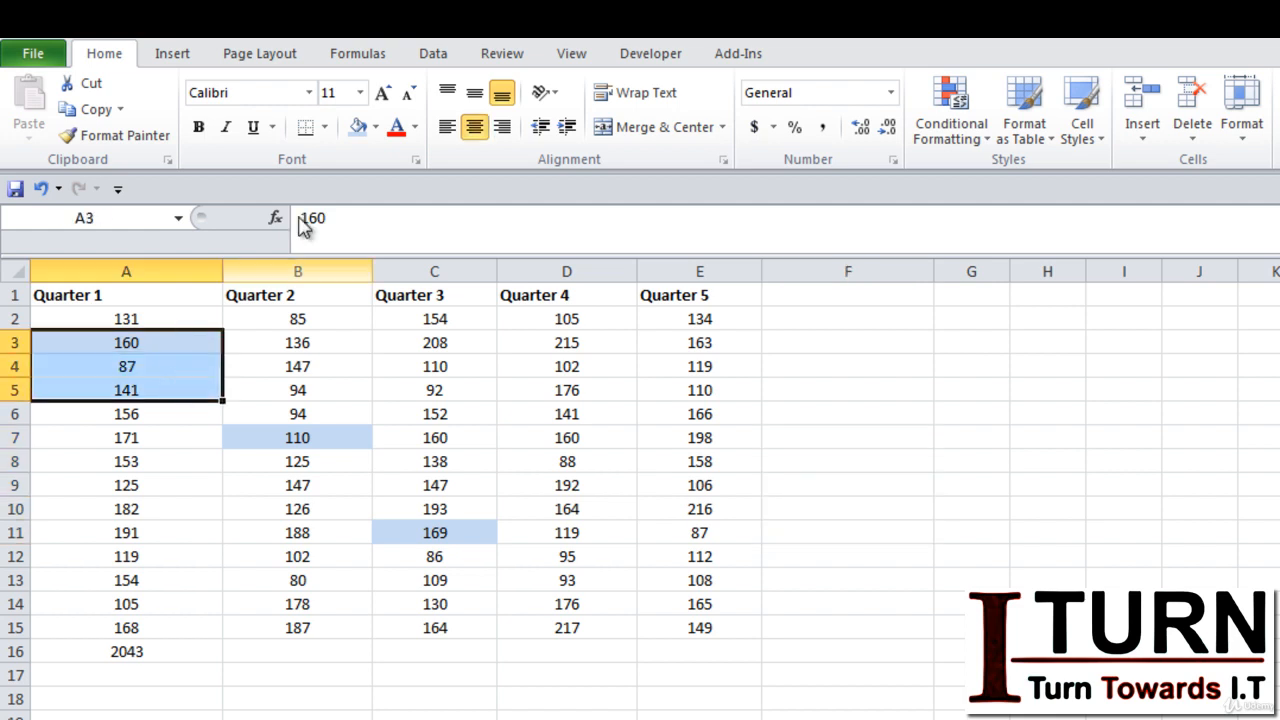
left_click(358, 127)
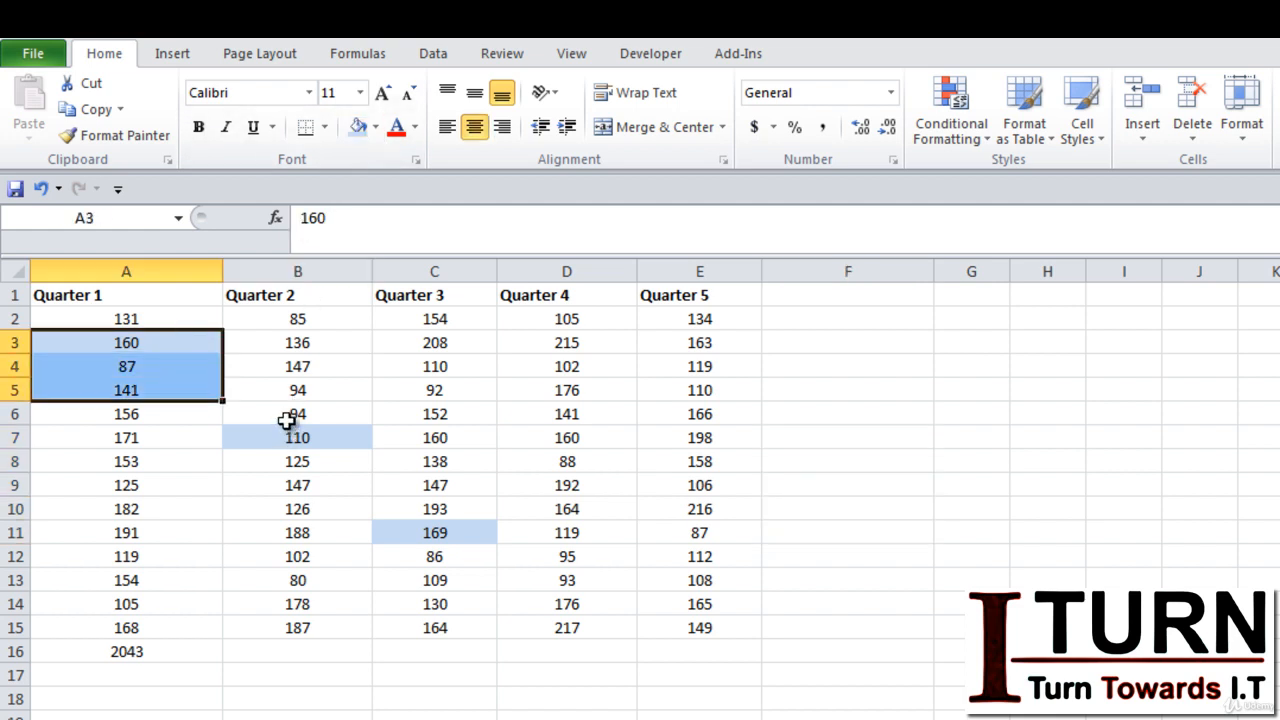
left_click_drag(288, 416, 286, 484)
left_click(358, 128)
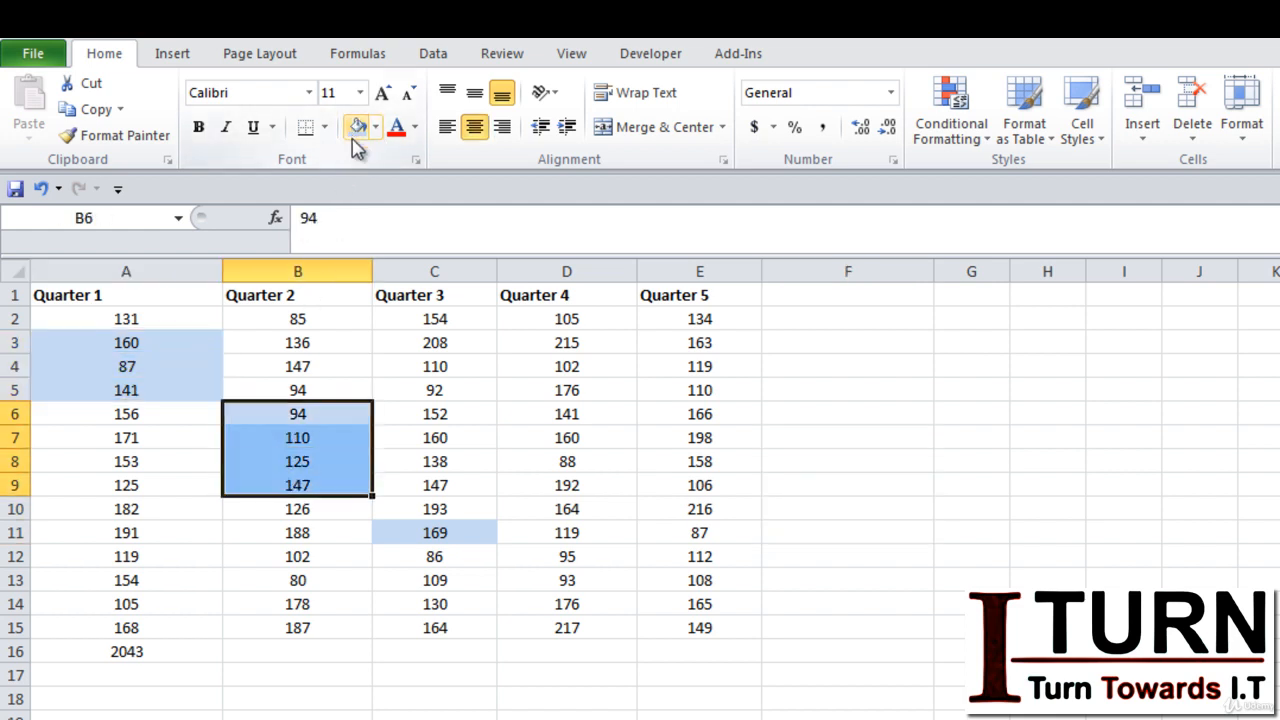
left_click_drag(442, 535, 443, 572)
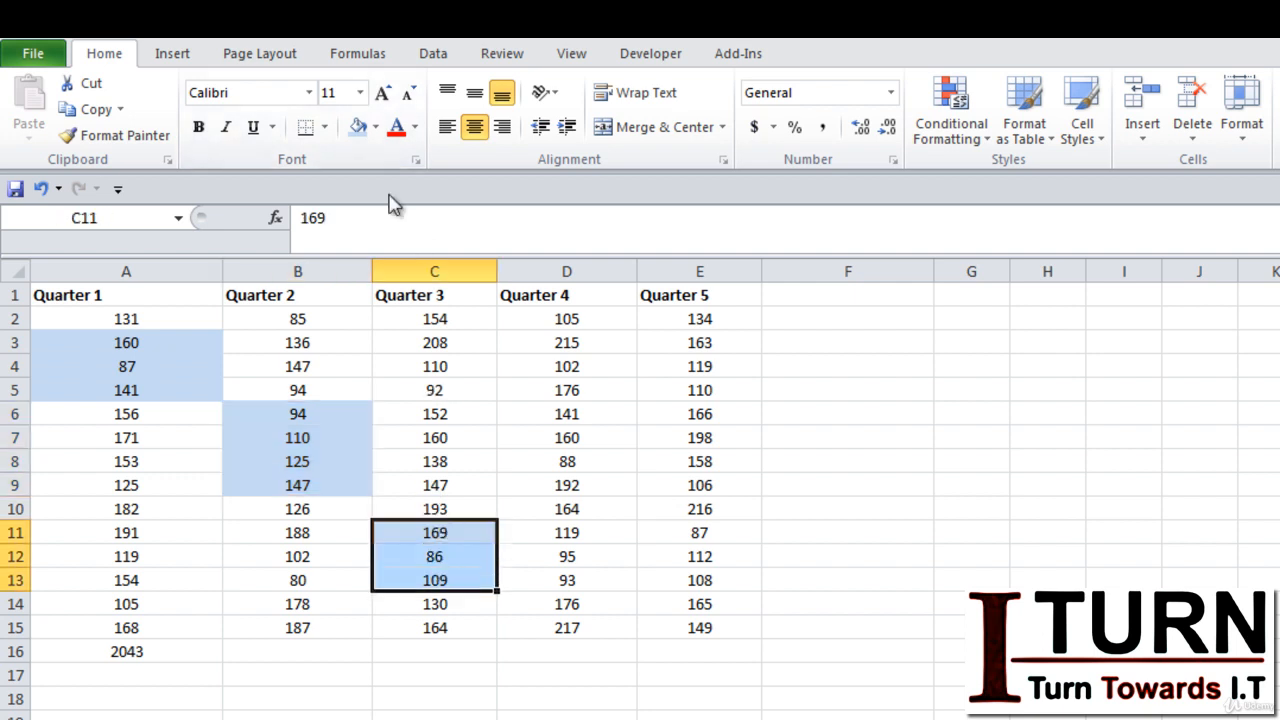
left_click(364, 136)
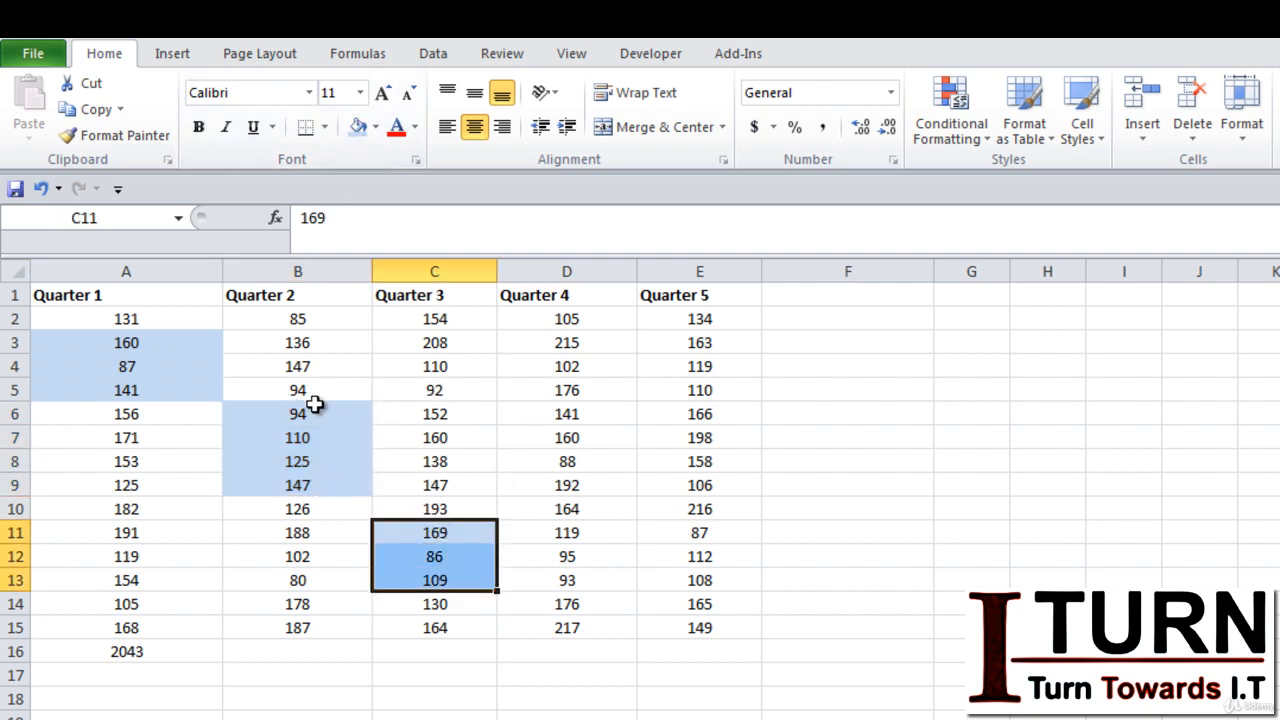
left_click(876, 458)
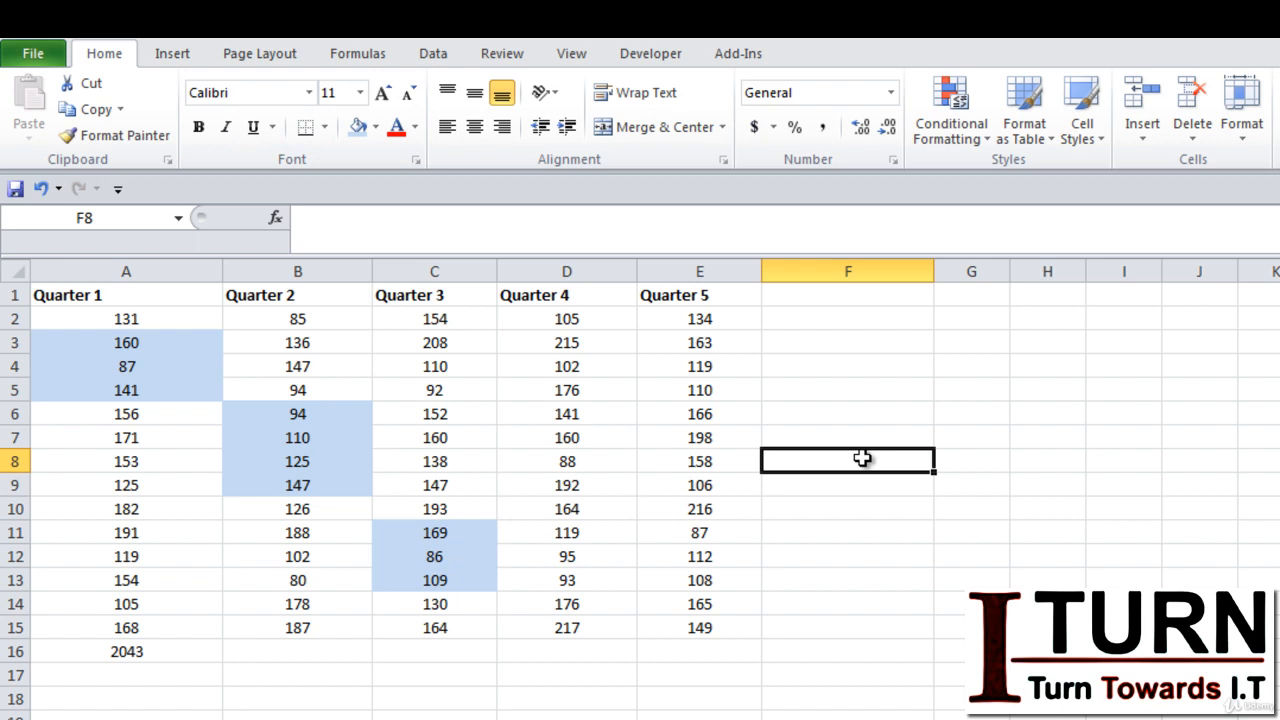
Enter =SUM(A3:A5,B6:B9,C11:C13) in cell F8 to total the three highlighted ranges
type("=sum")
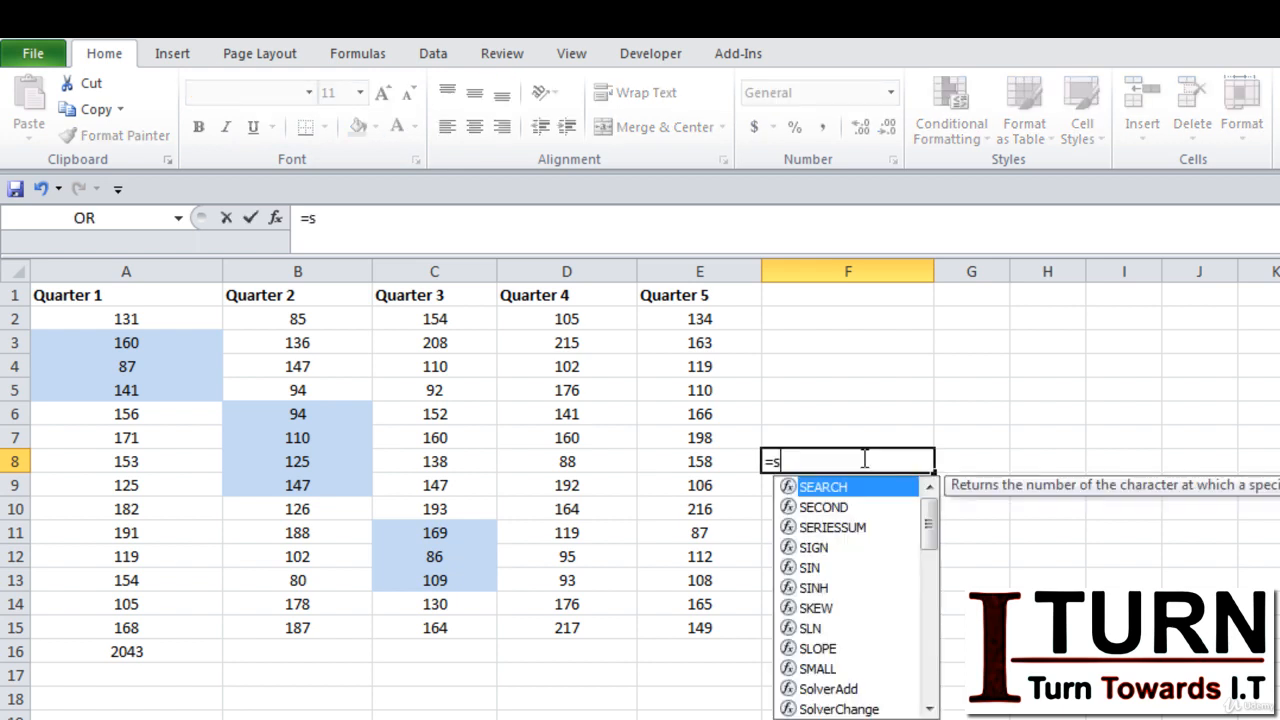
key("Tab")
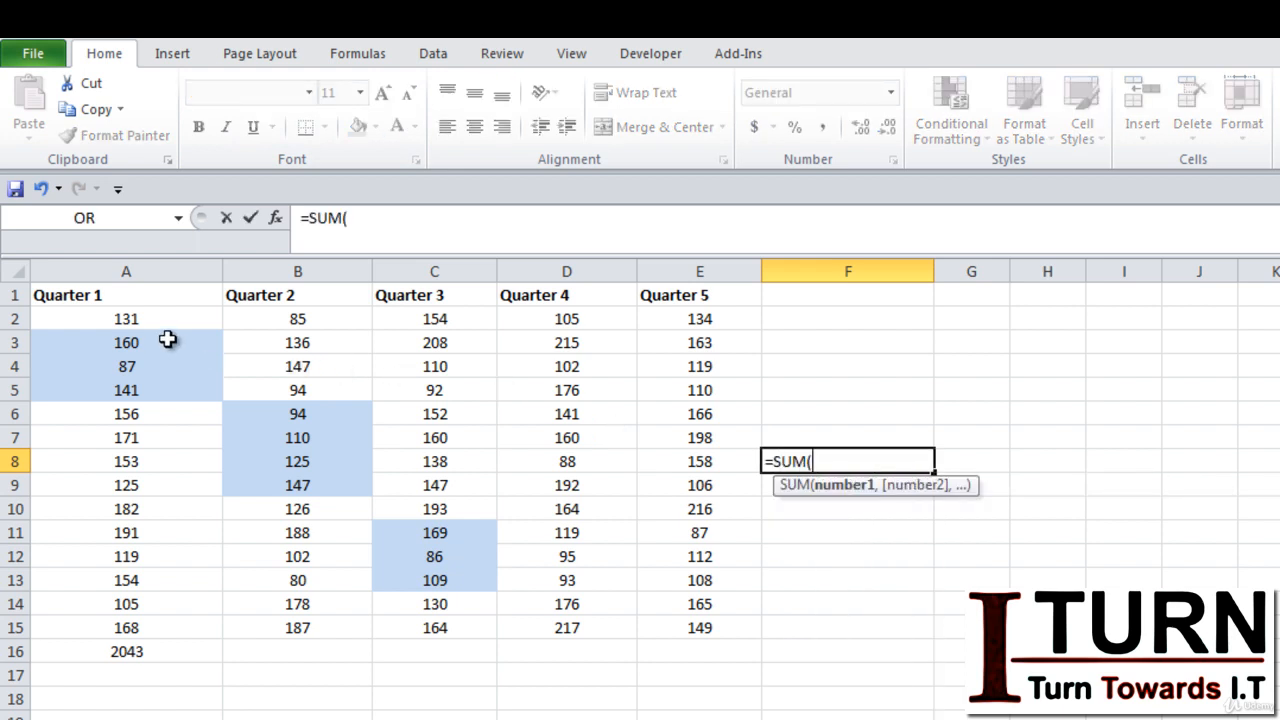
left_click_drag(166, 340, 168, 389)
type(",")
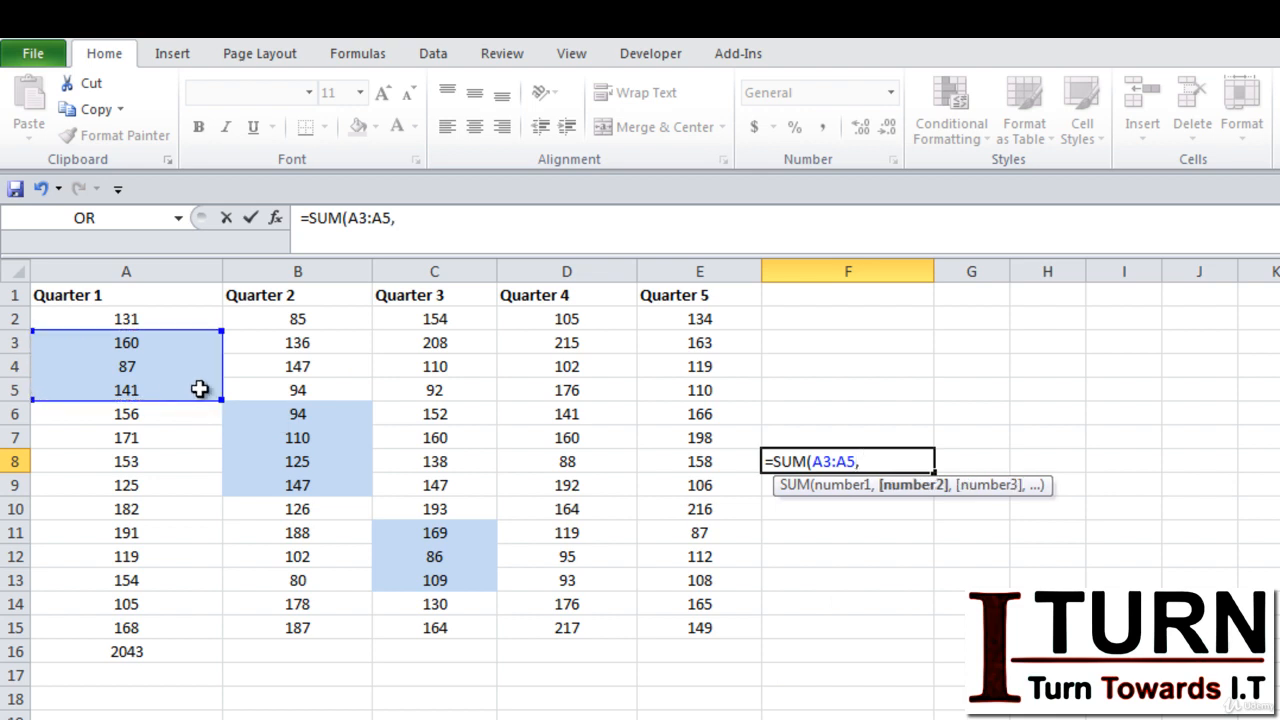
left_click_drag(252, 418, 266, 490)
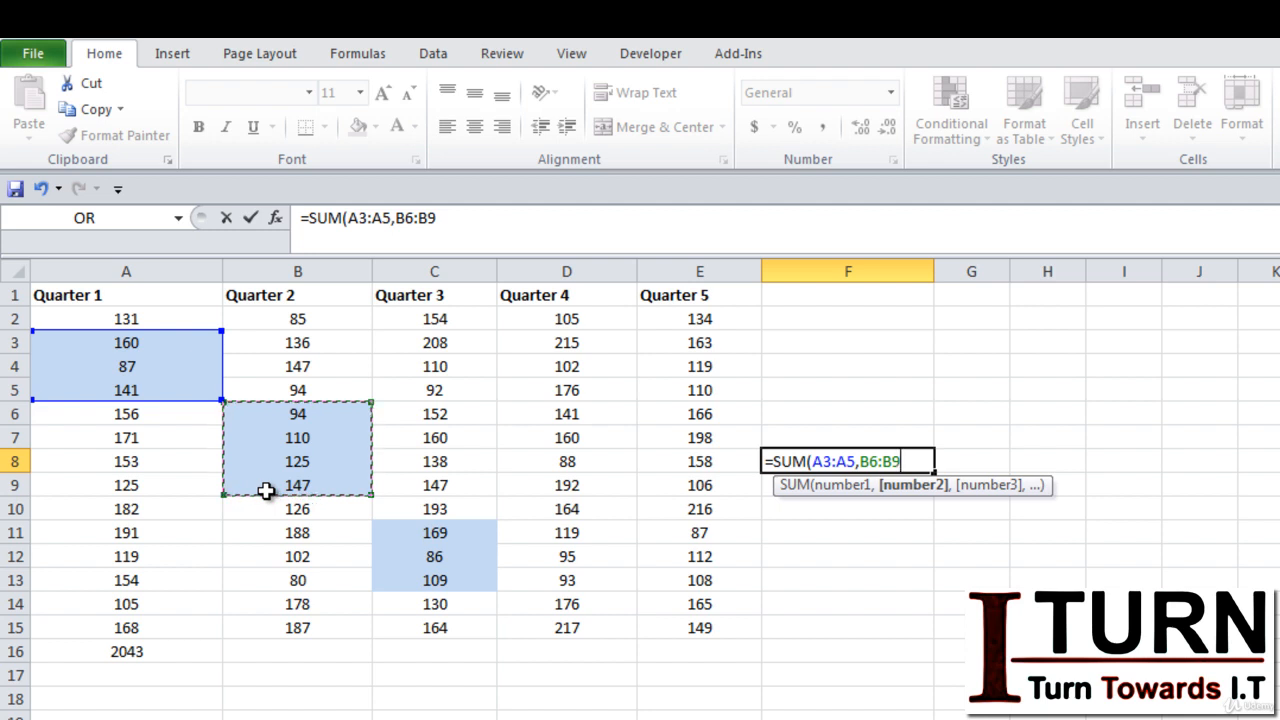
type(",")
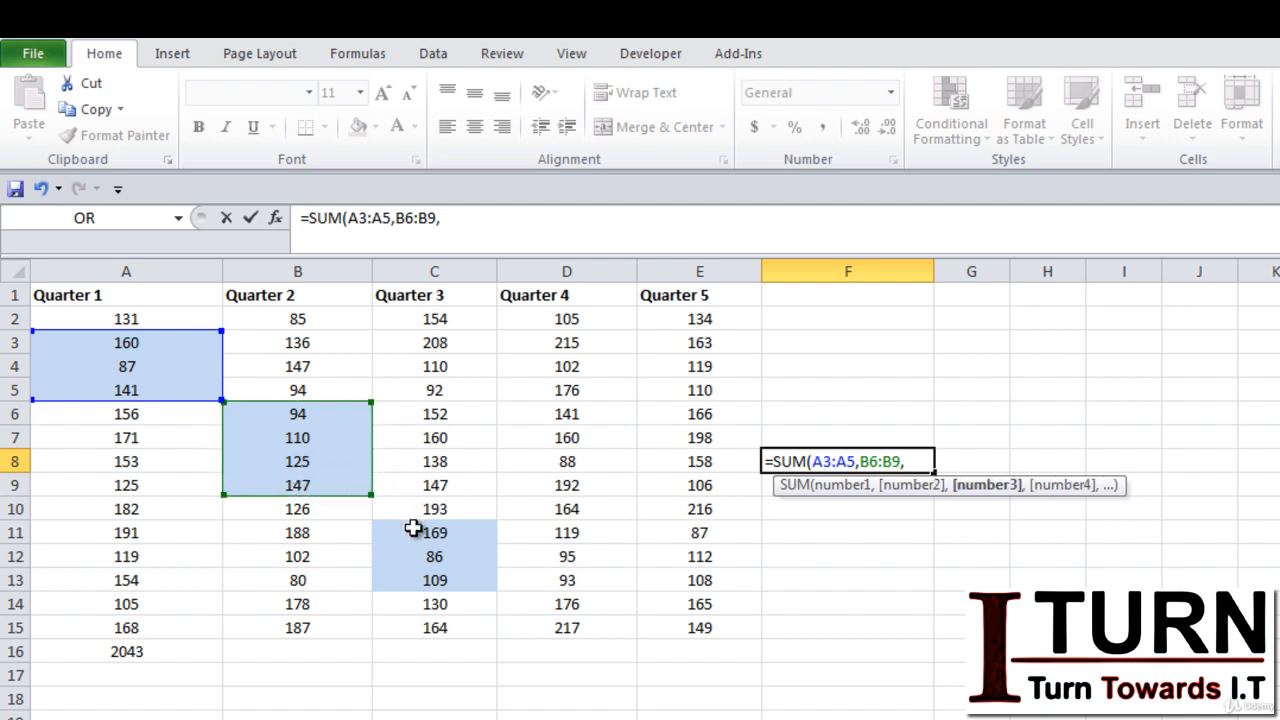
left_click_drag(417, 531, 417, 574)
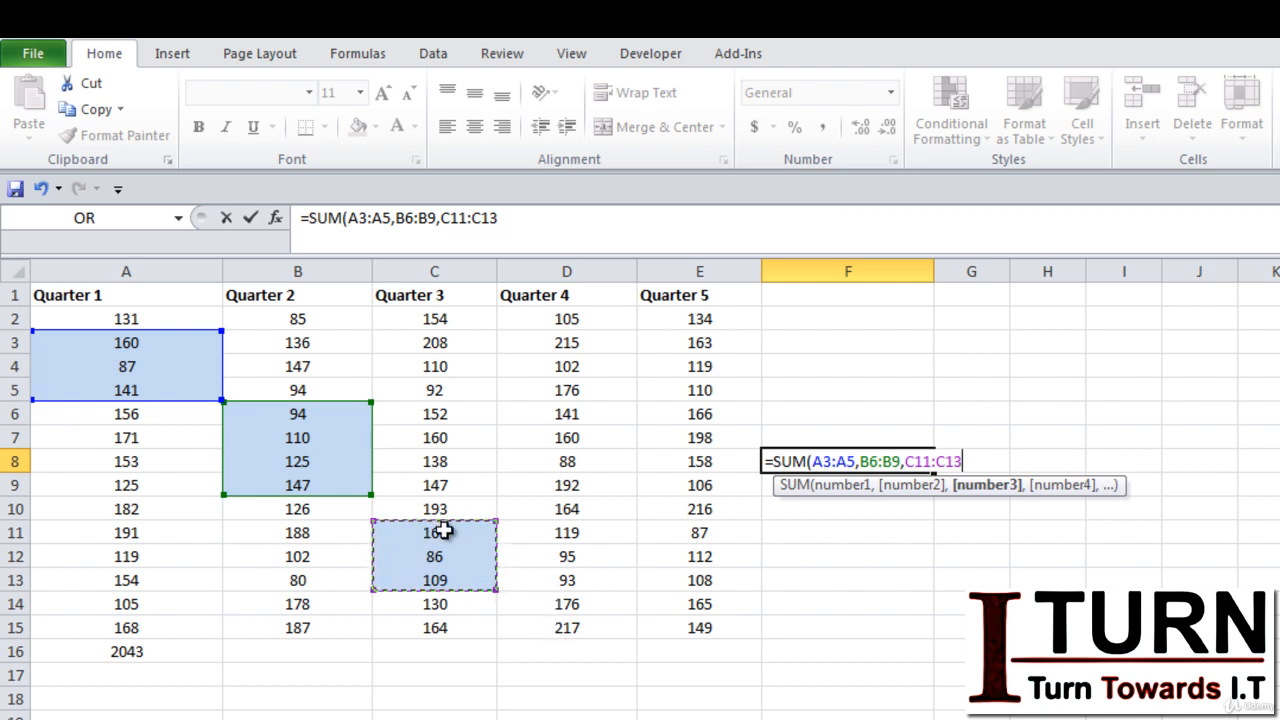
type(")")
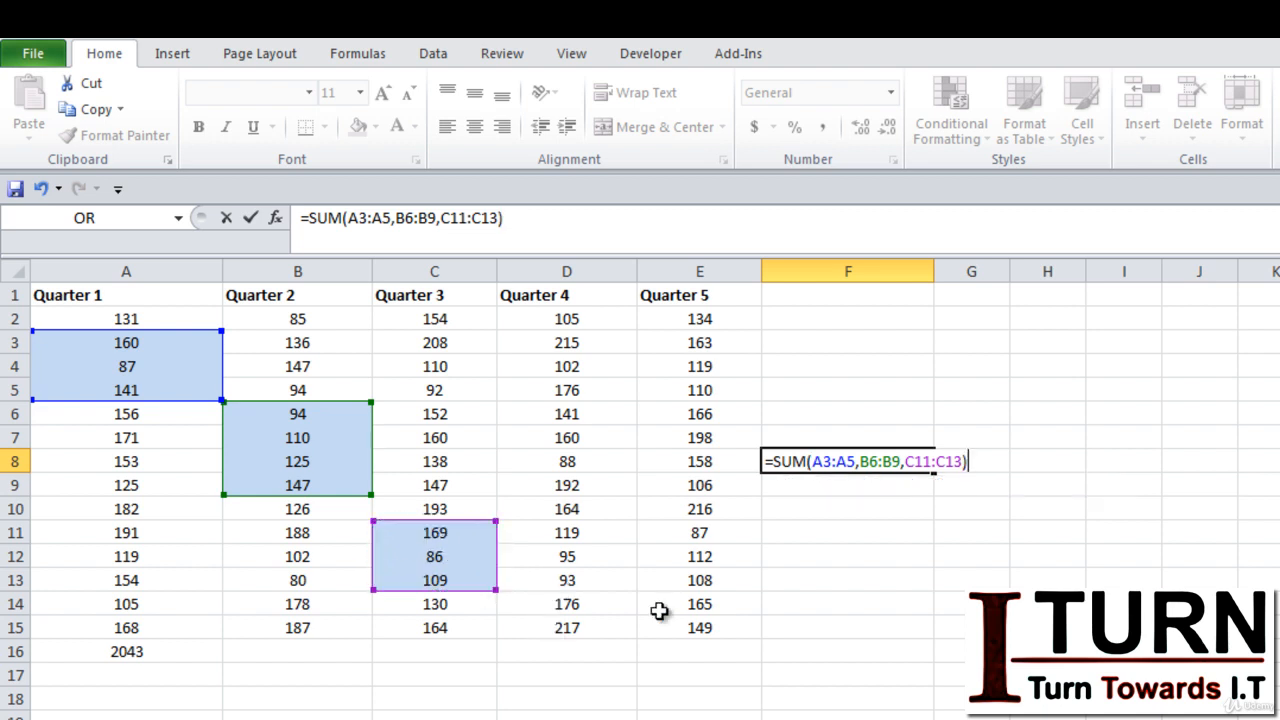
key("Return")
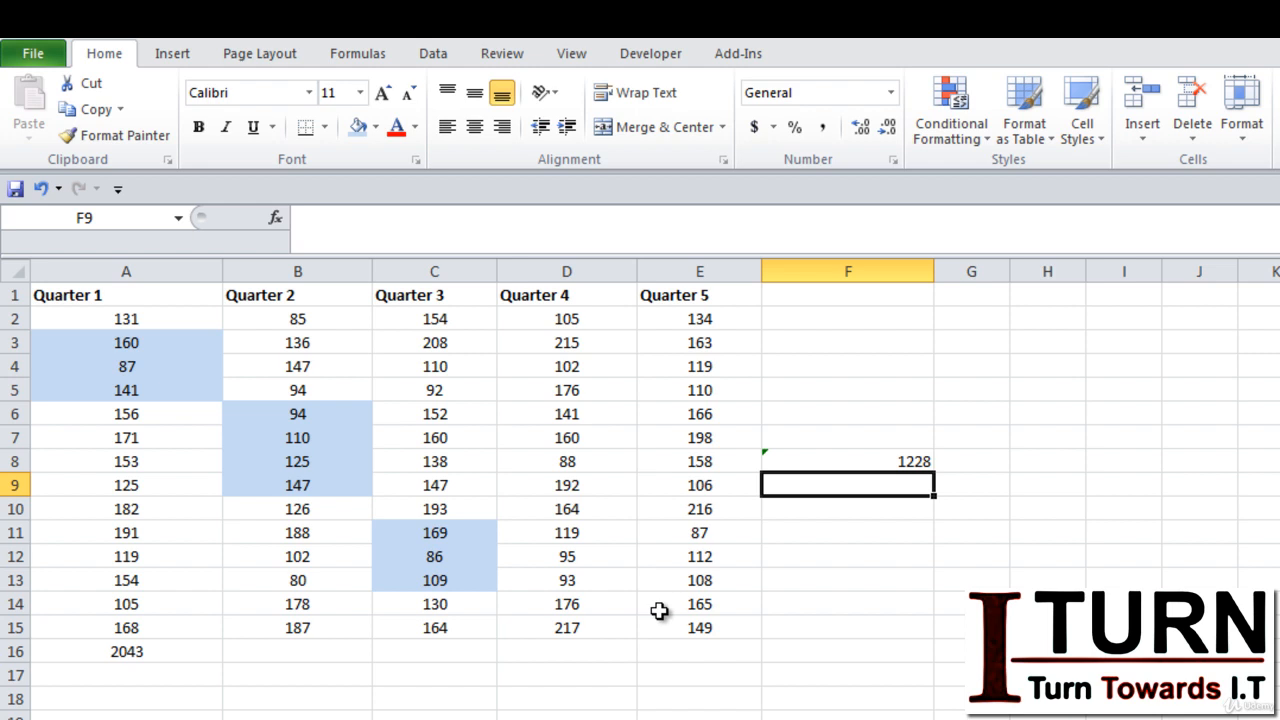
Enter =AVERAGE(B2:B15) in cell B16 to average the Quarter 2 values
left_click(317, 654)
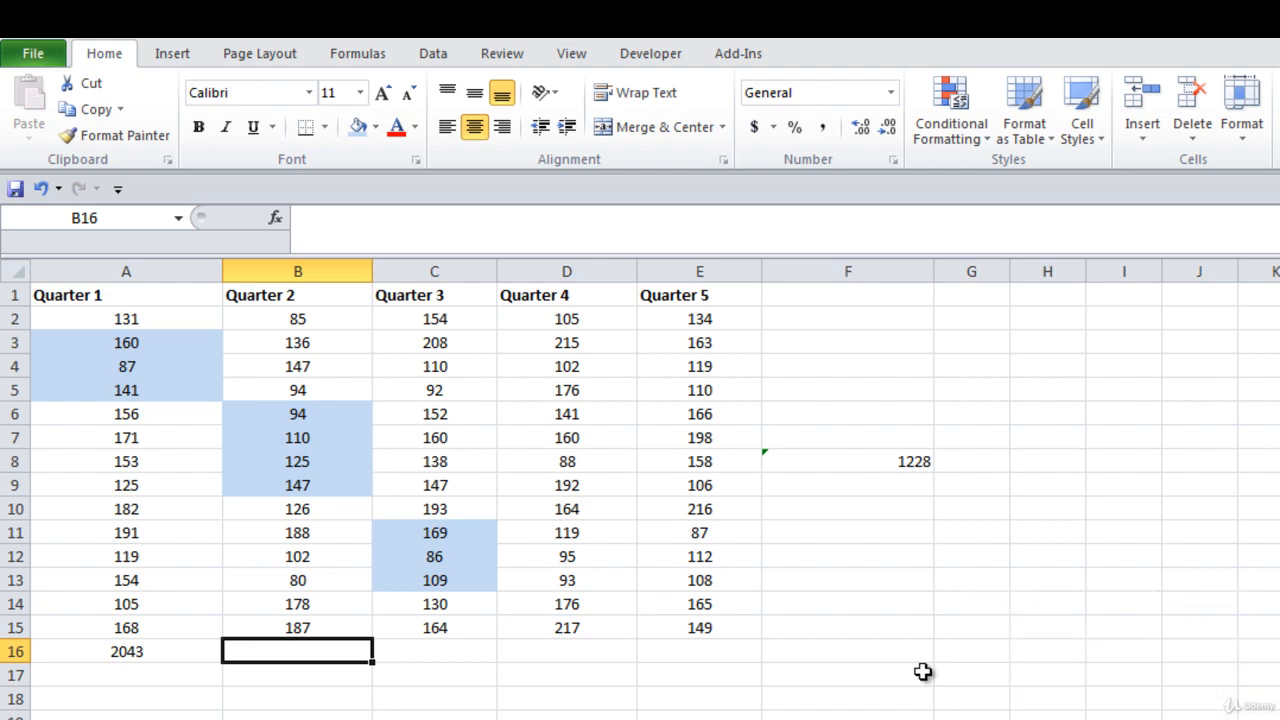
type("=av")
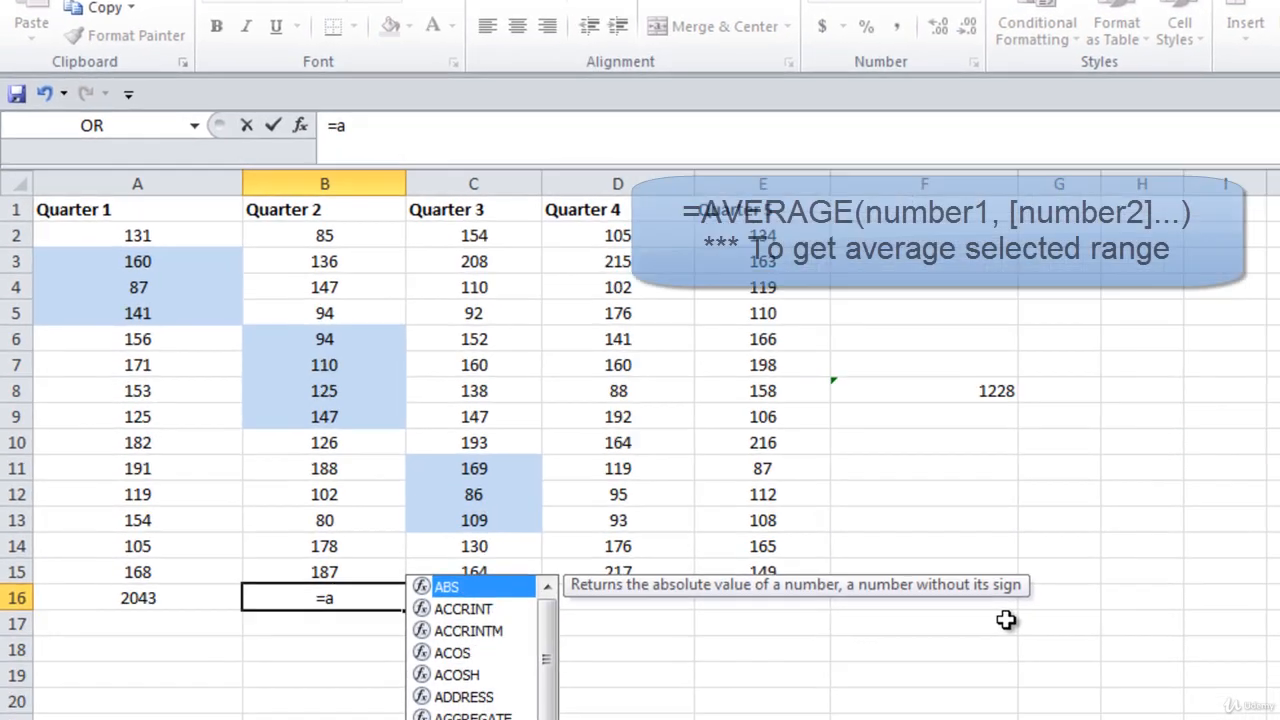
type("era")
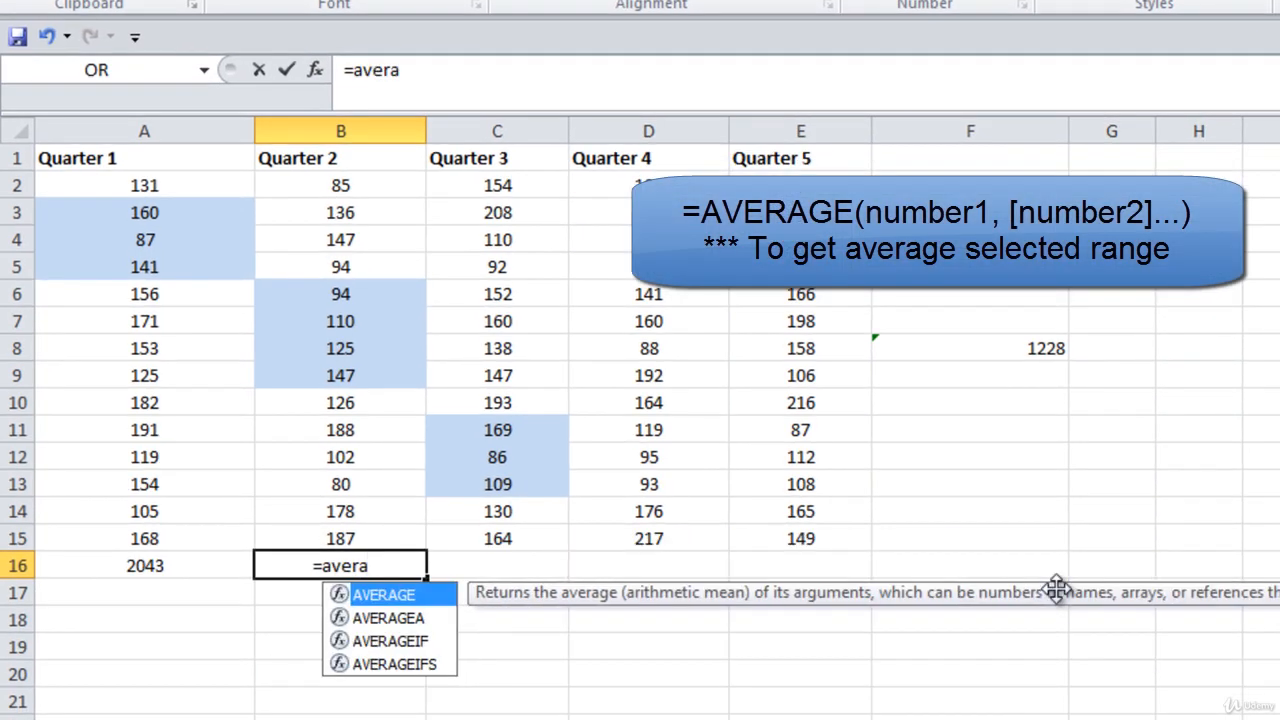
key("Tab")
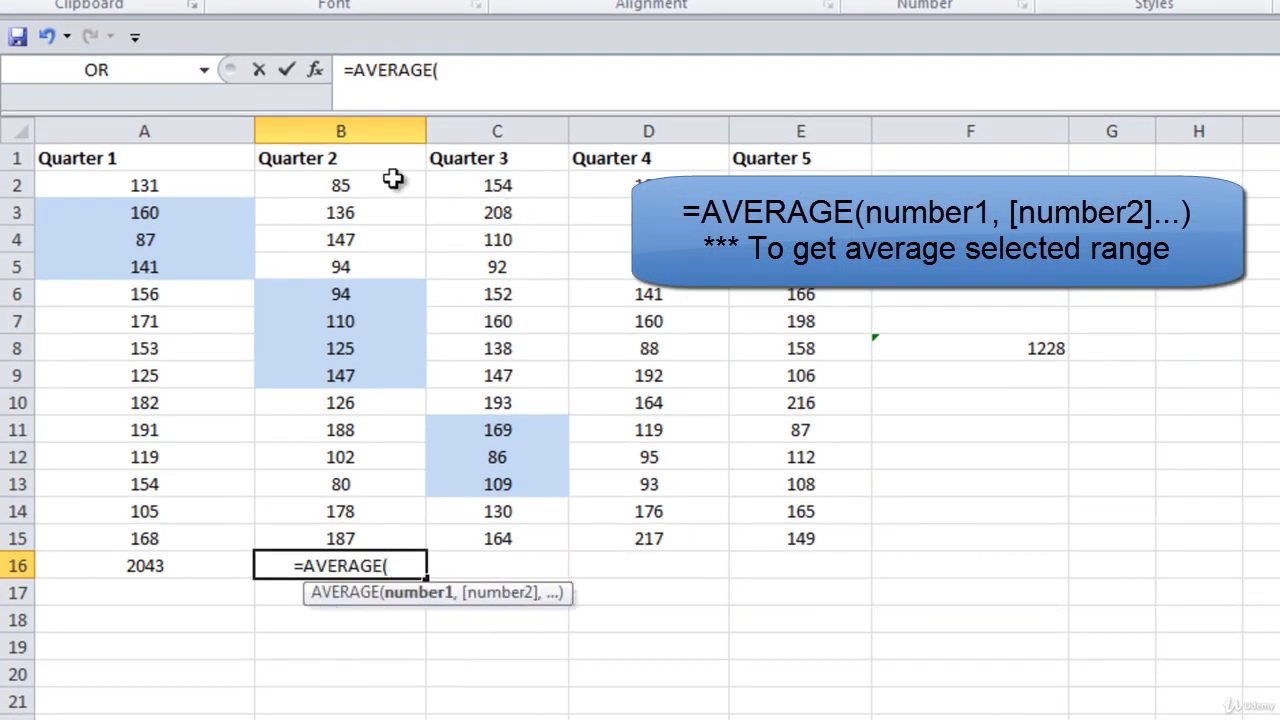
left_click_drag(394, 186, 400, 541)
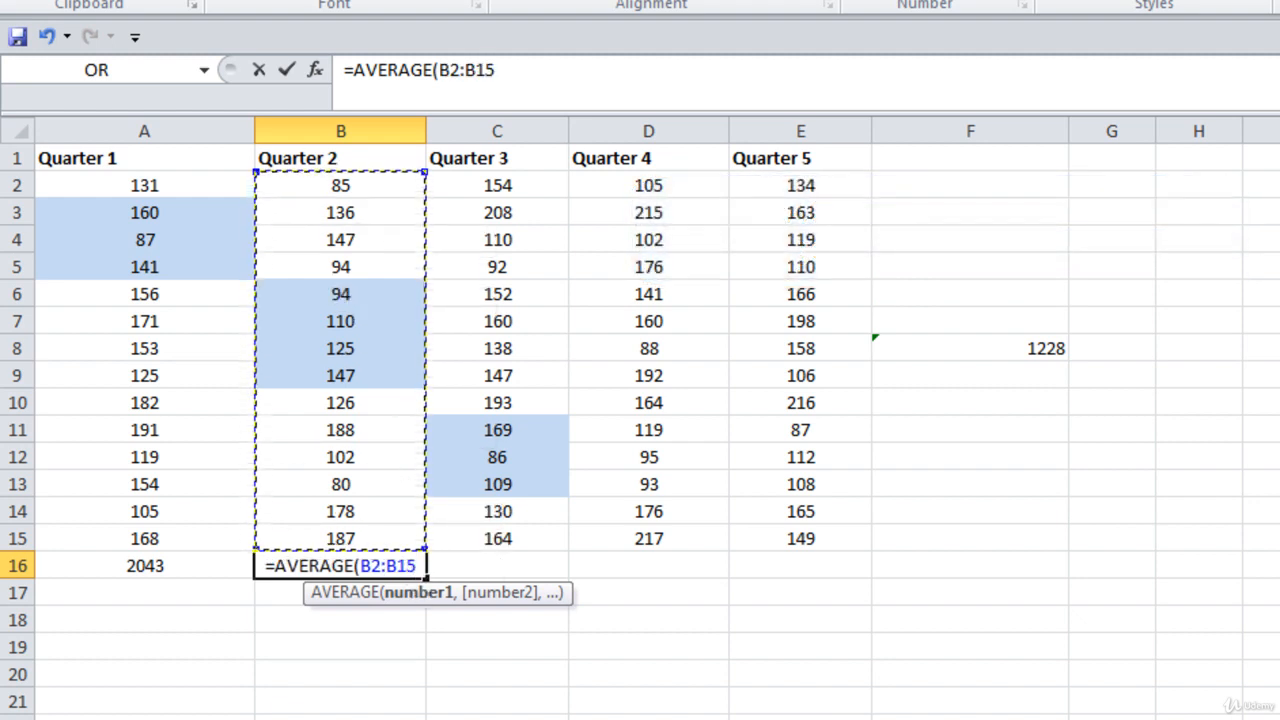
type(")")
key("Return")
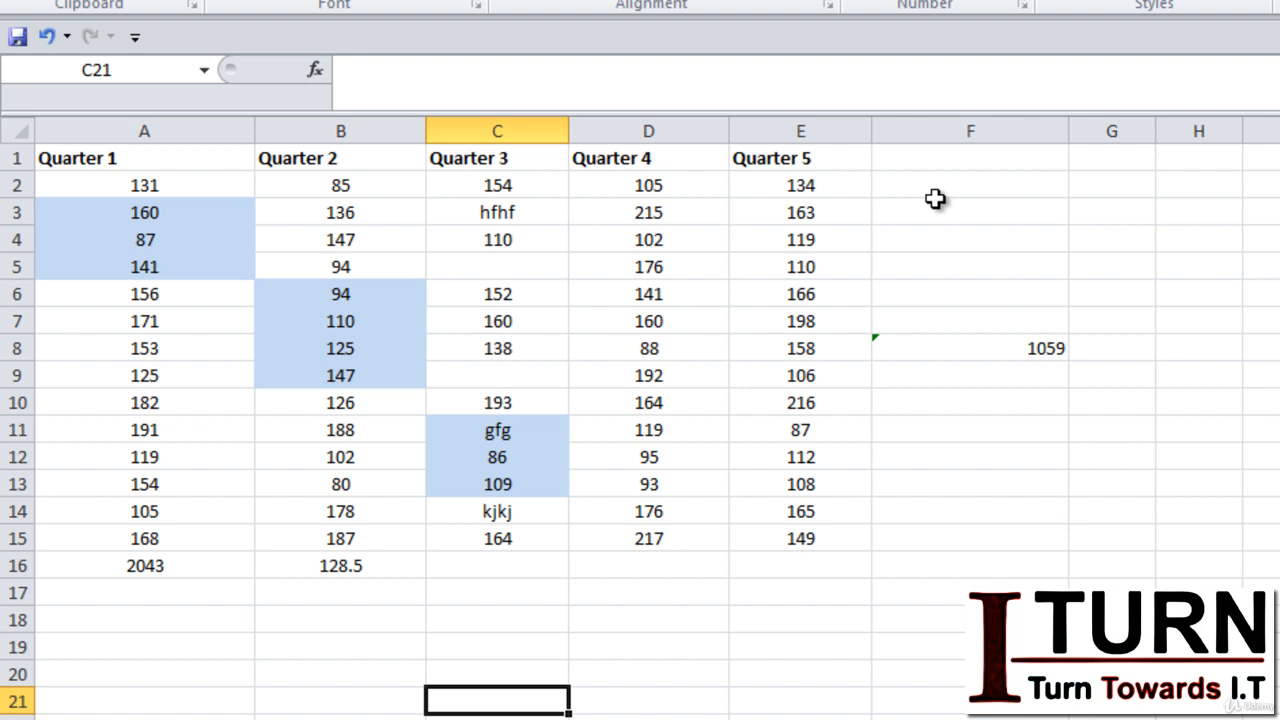
Enter =COUNT(C2:C15) in cell C16 to count the numeric entries of Quarter 3
left_click(509, 564)
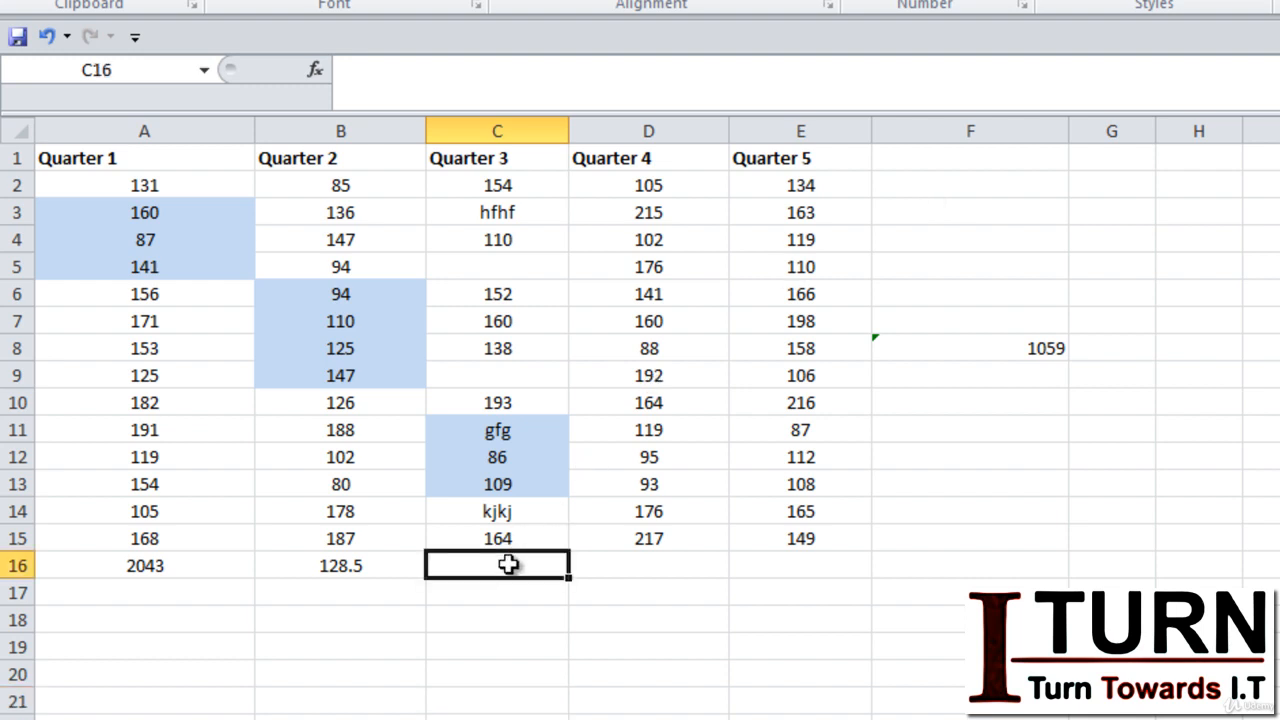
type("=coun")
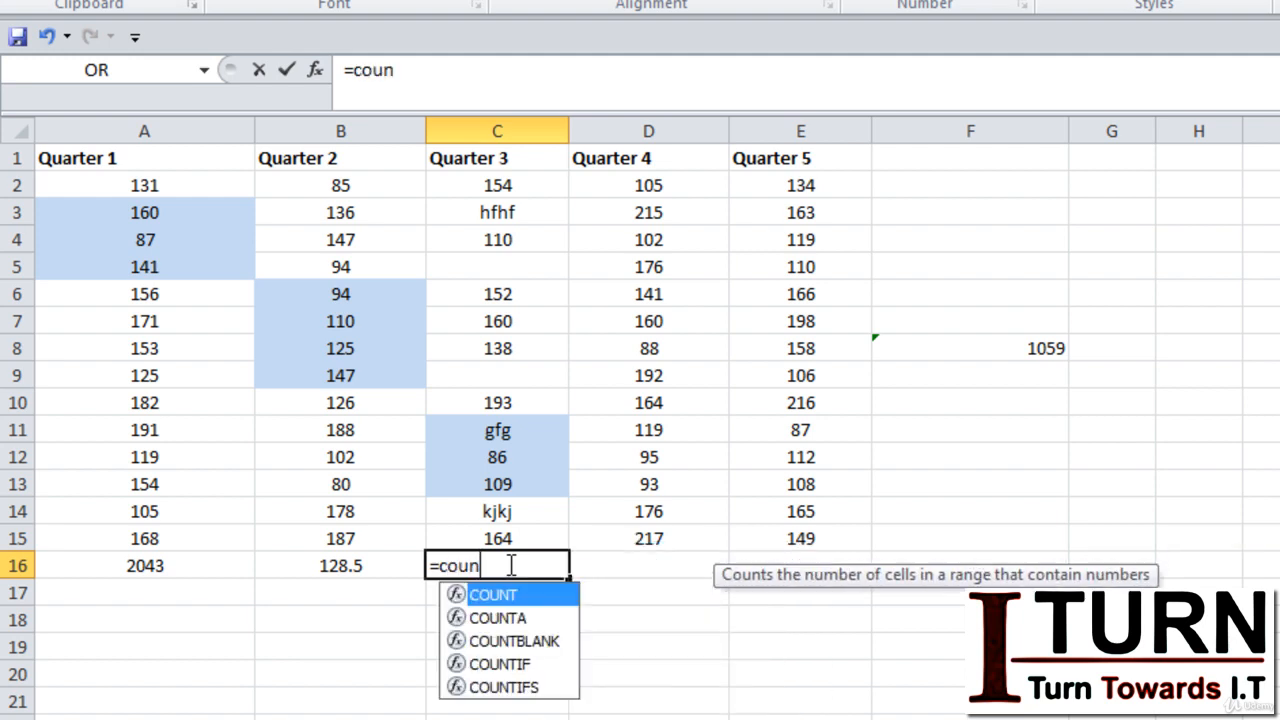
key("Tab")
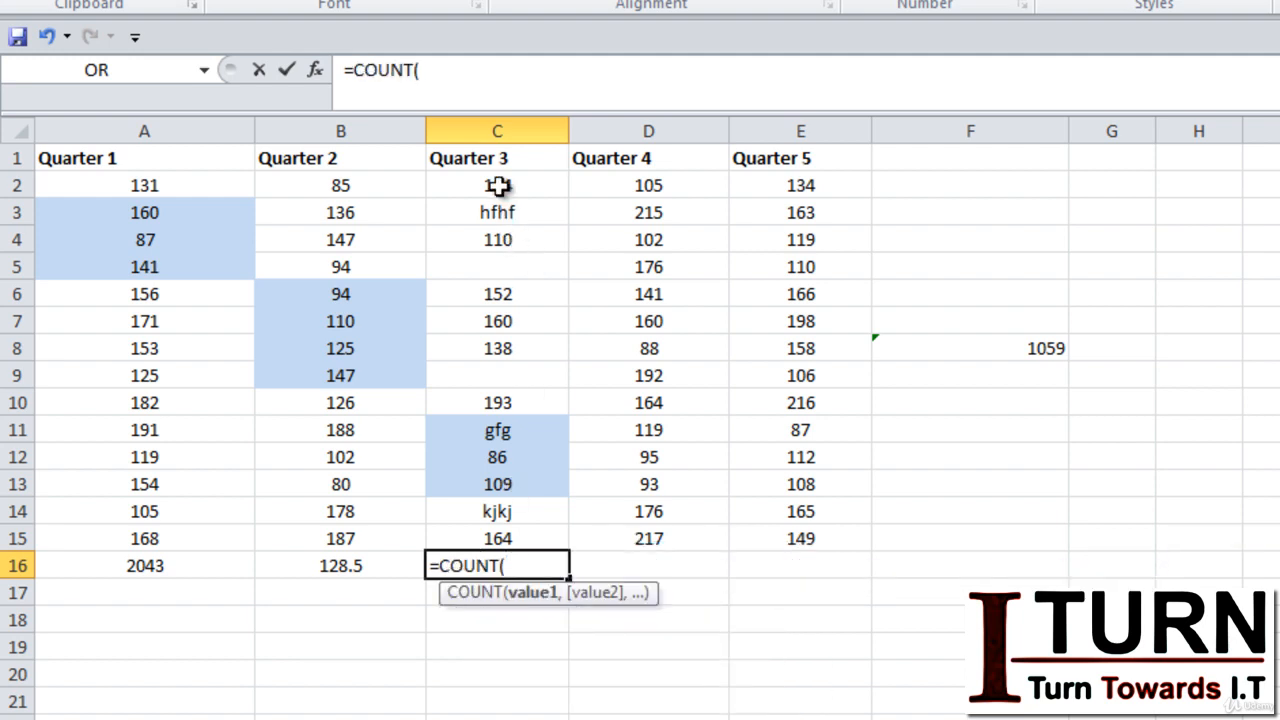
left_click_drag(498, 185, 503, 535)
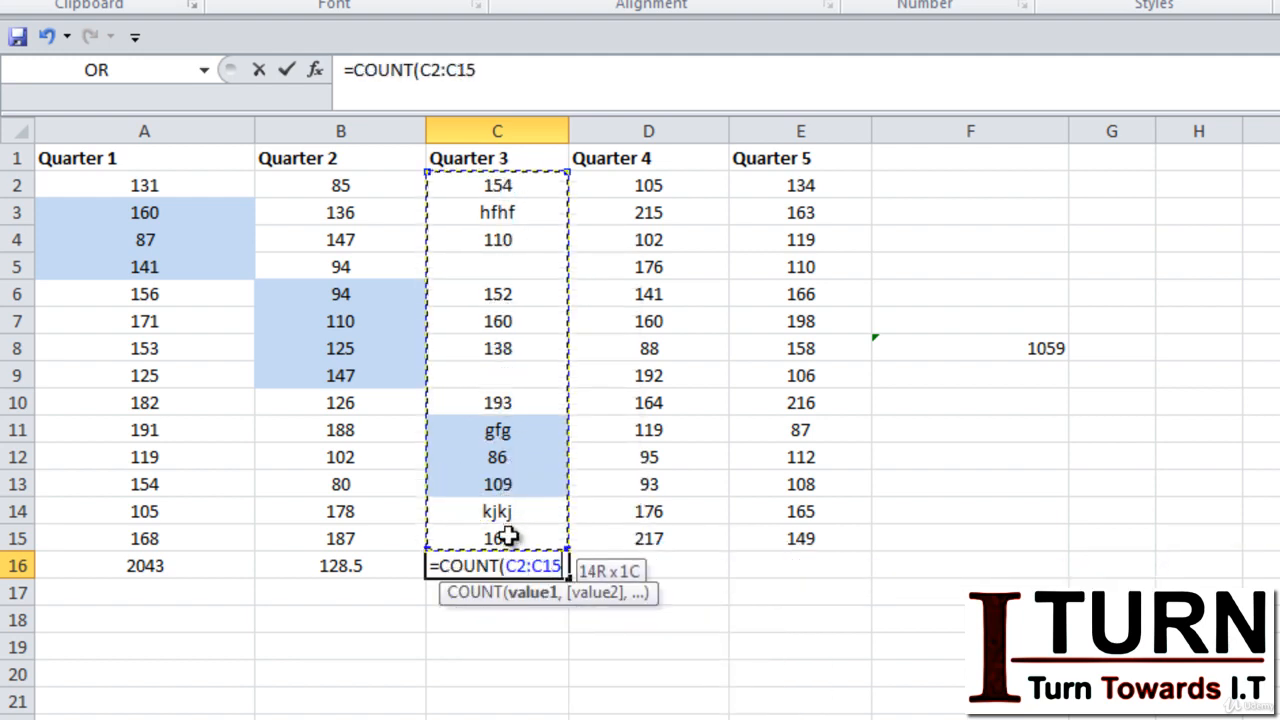
type(")")
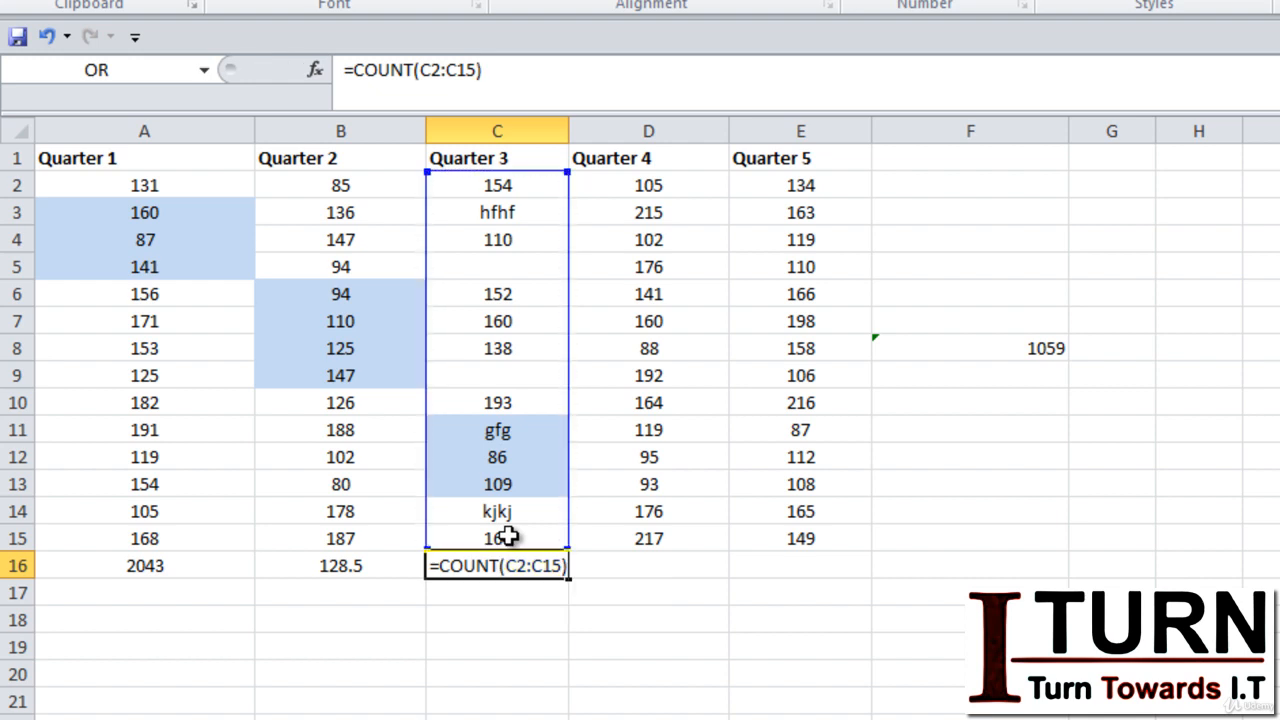
key("Return")
Copy the COUNT formula from C16 across to D16 and center the contents of both cells
left_click(500, 563)
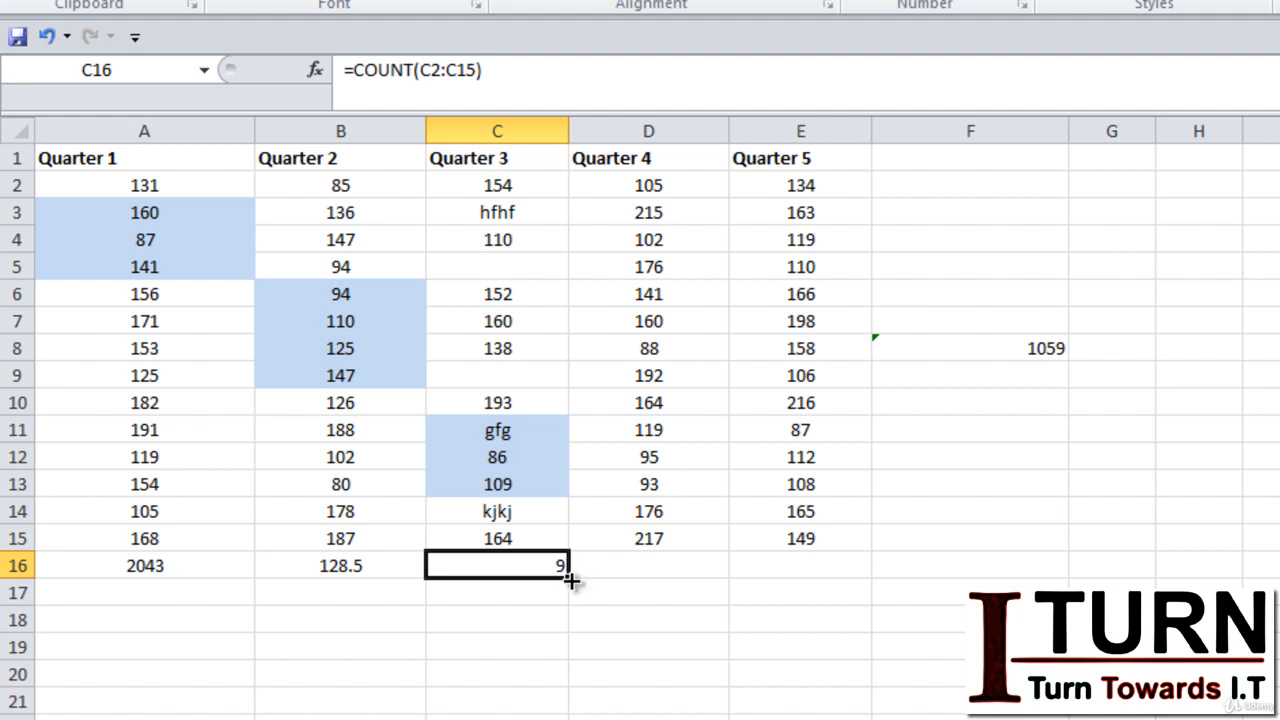
left_click_drag(570, 578, 691, 566)
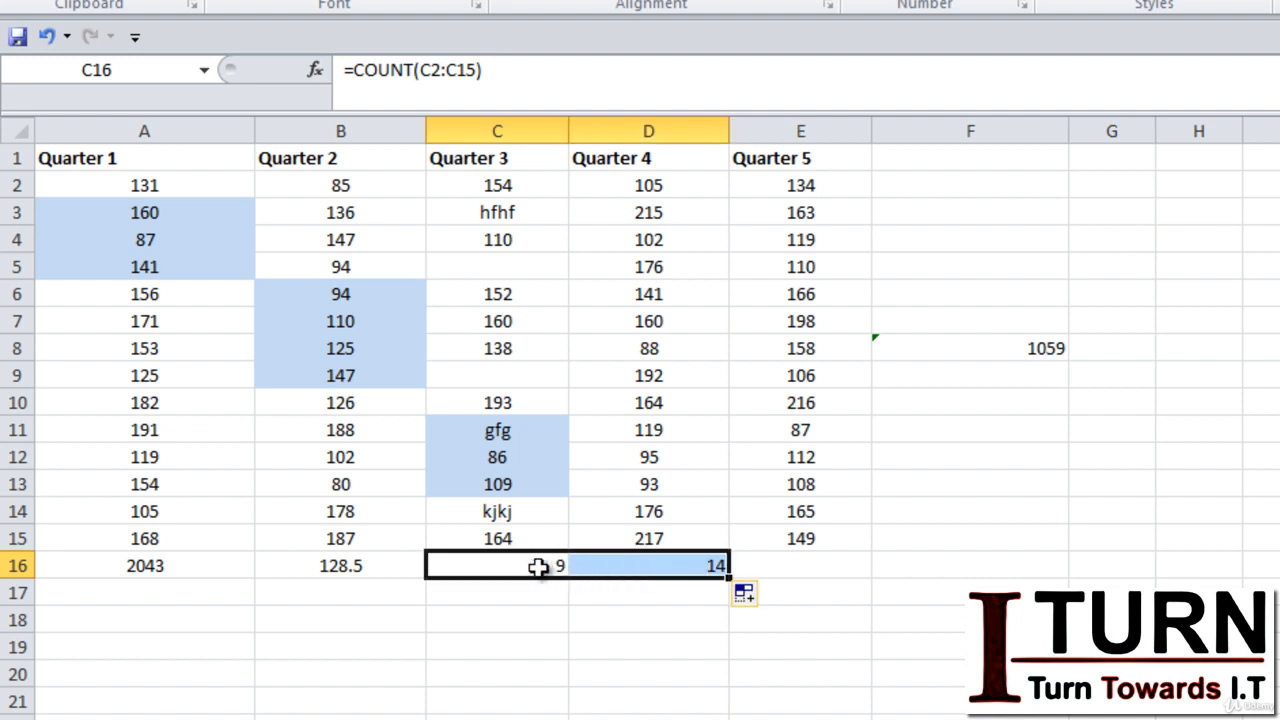
left_click_drag(540, 566, 630, 566)
left_click(557, 1)
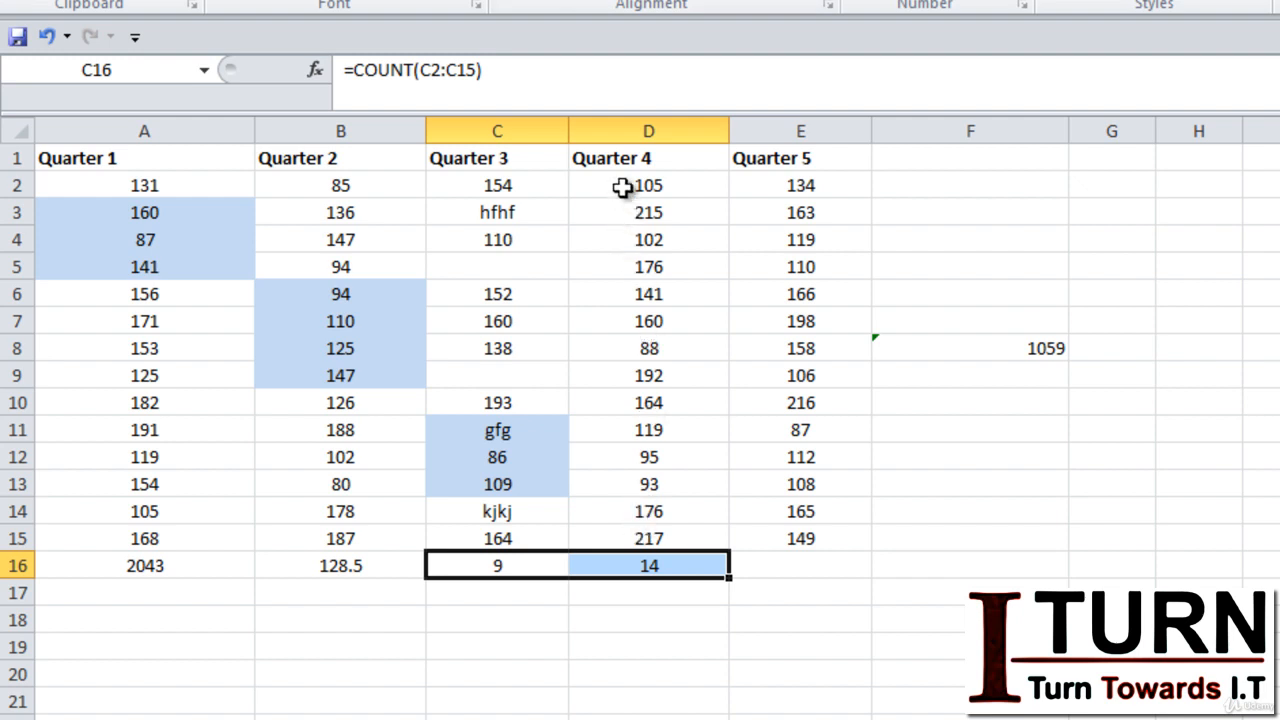
Change the function in cell C16 to COUNTA, keeping the range C2:C15
left_click(528, 570)
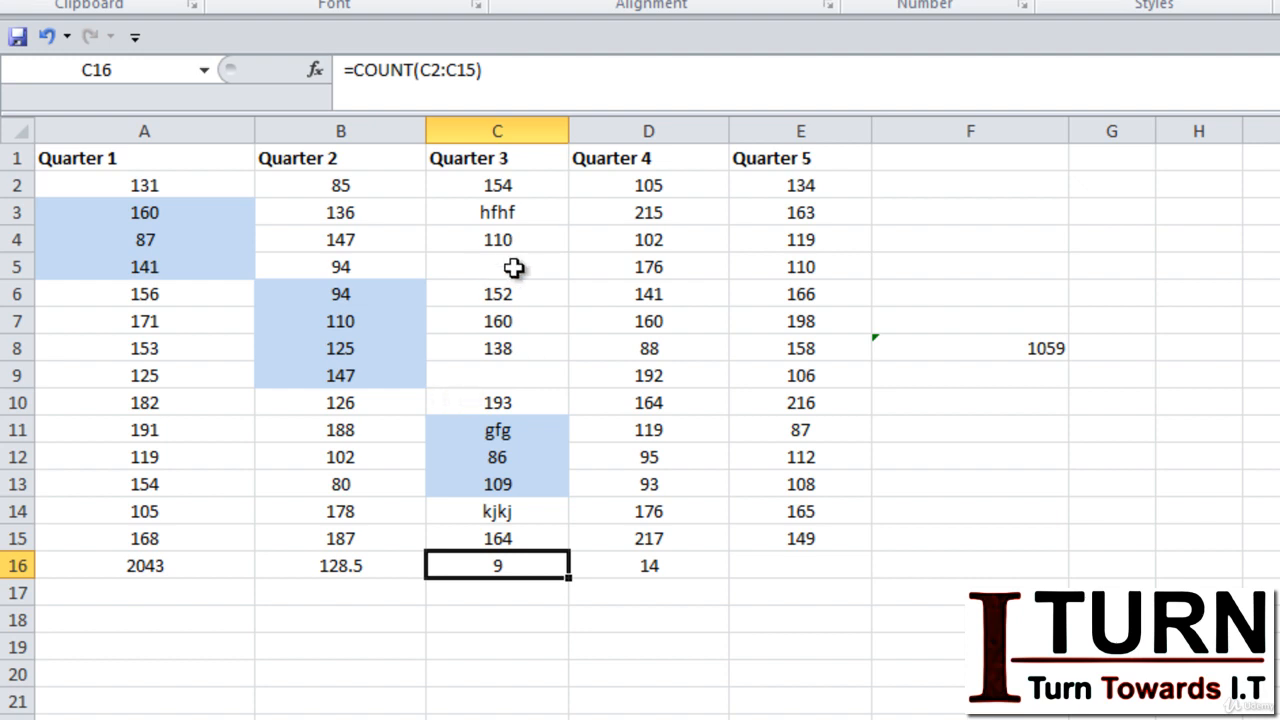
double_click(505, 567)
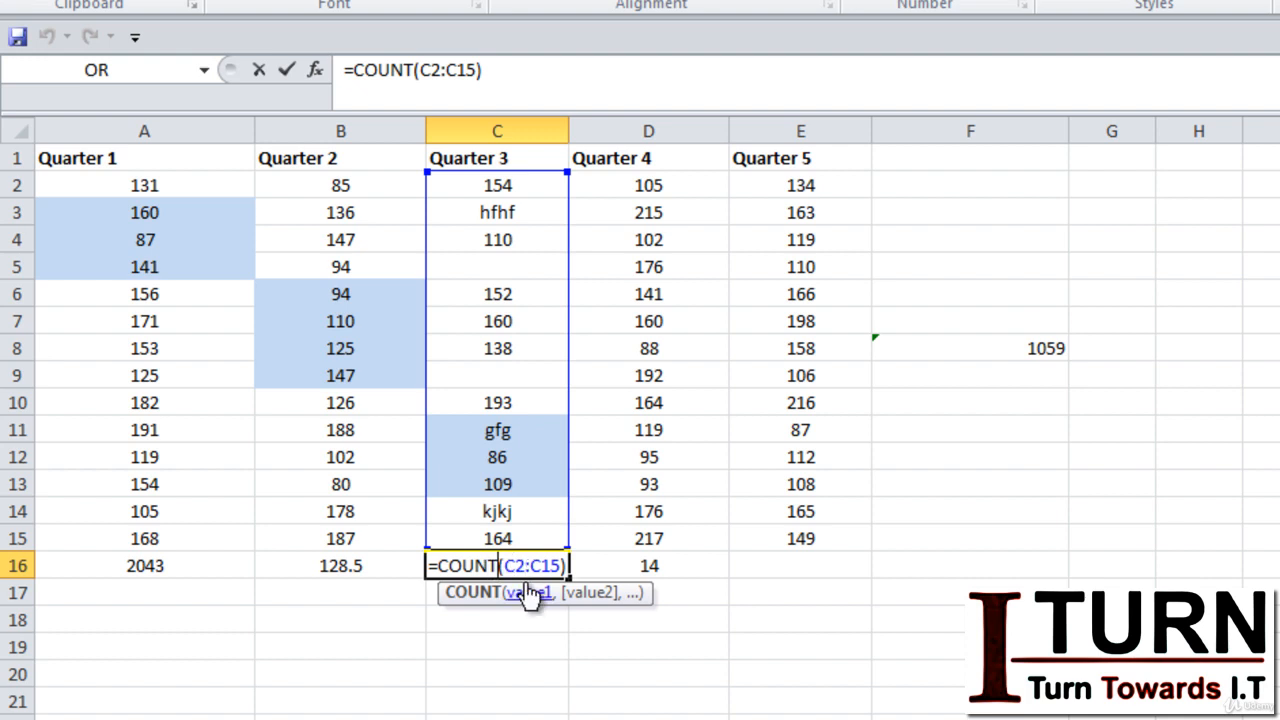
type("a")
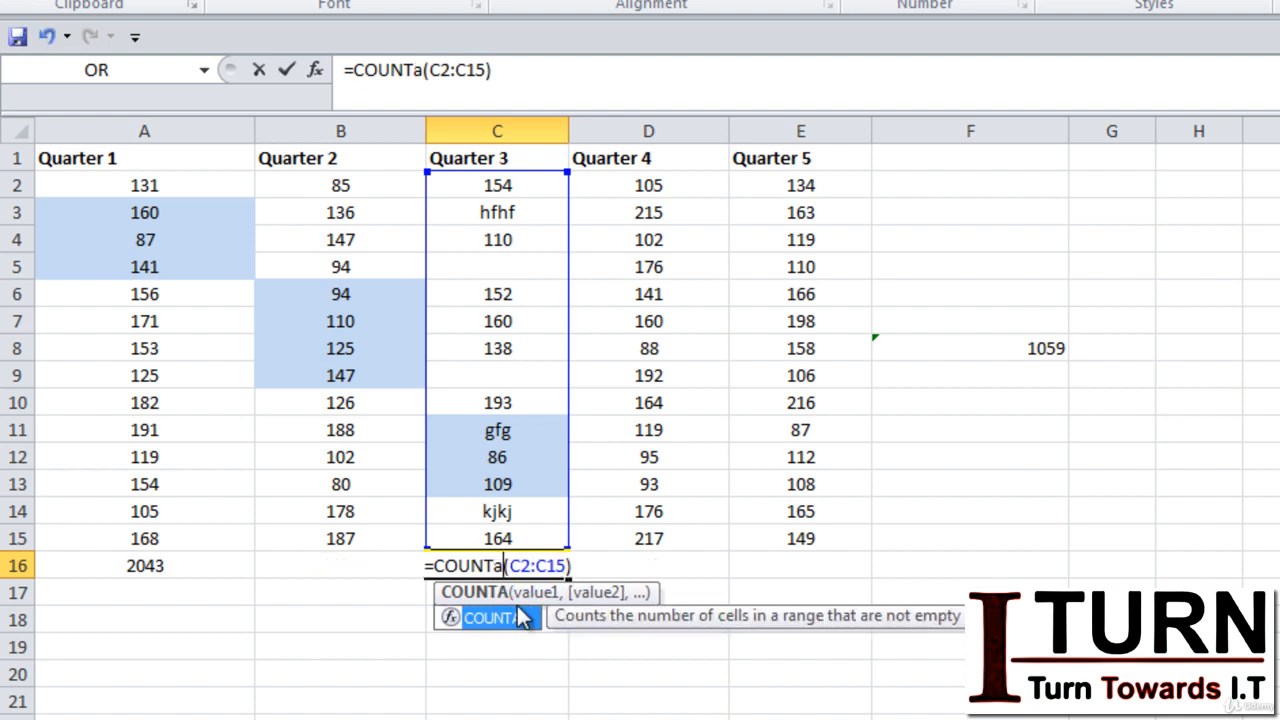
key("Return")
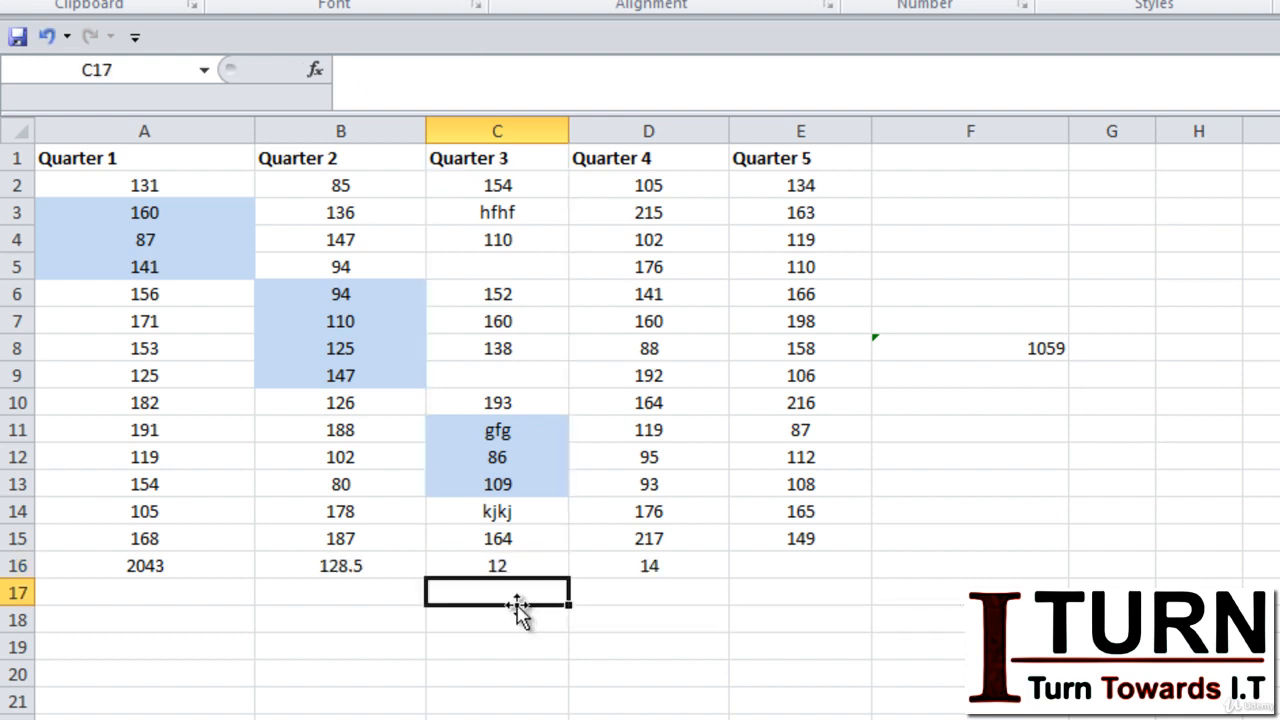
Change the function in cell C16 to COUNTBLANK for the range C2:C15 and reselect the cell
left_click(516, 562)
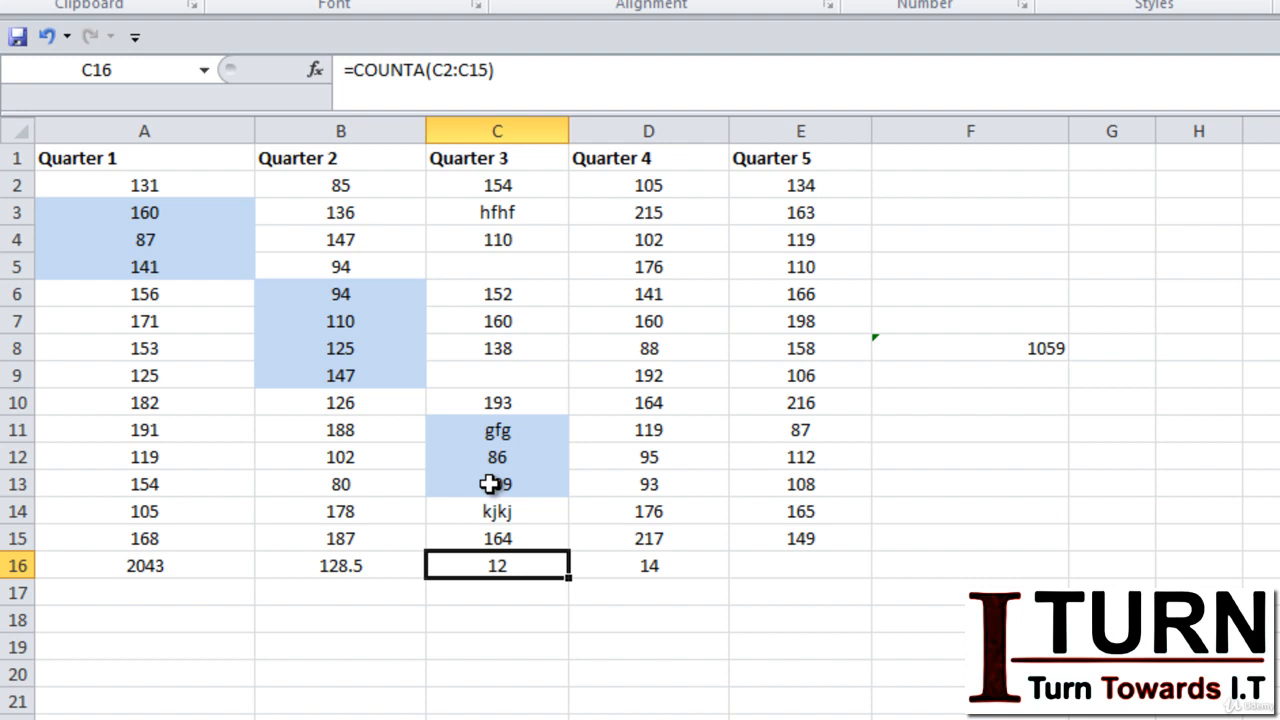
double_click(500, 564)
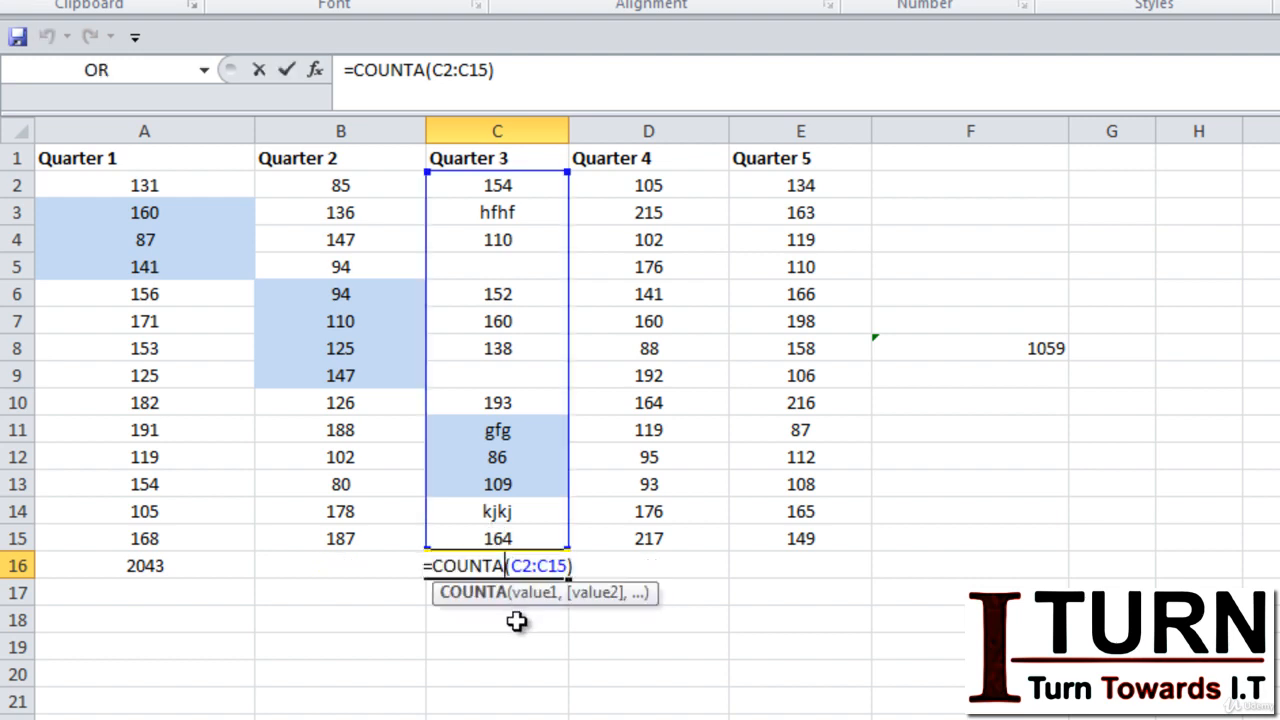
key("BackSpace")
type("bl")
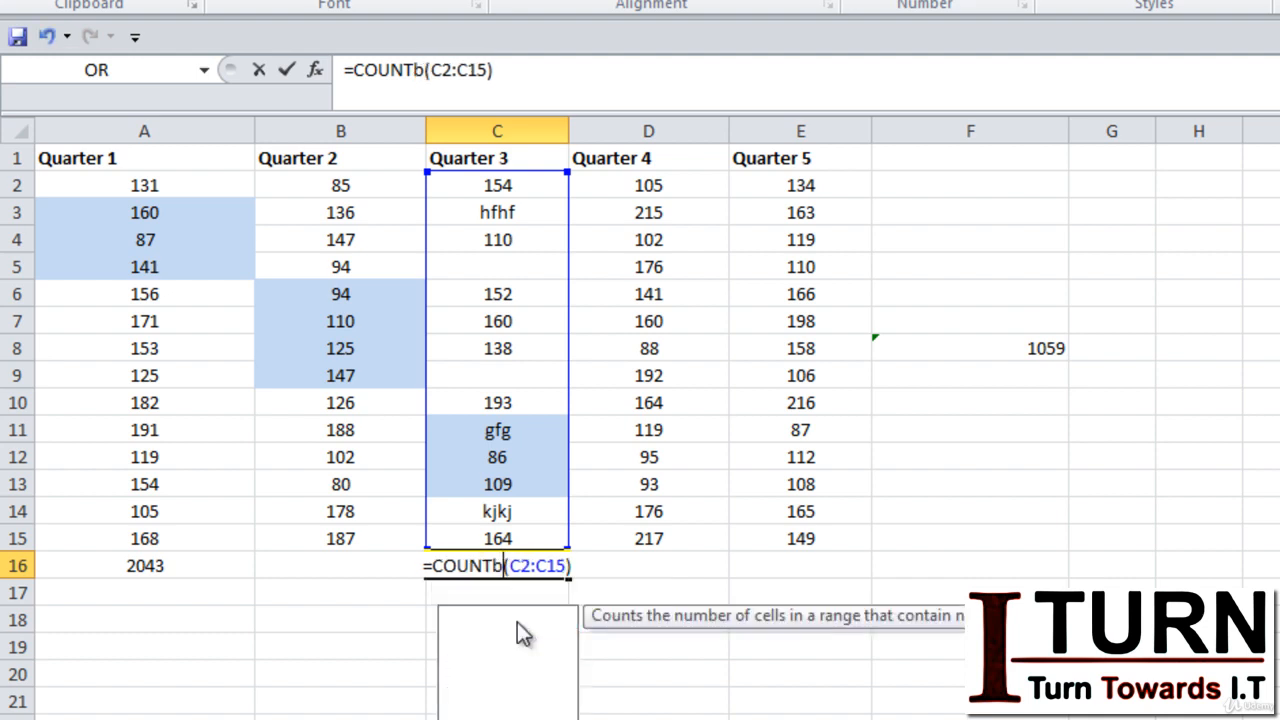
key("Tab")
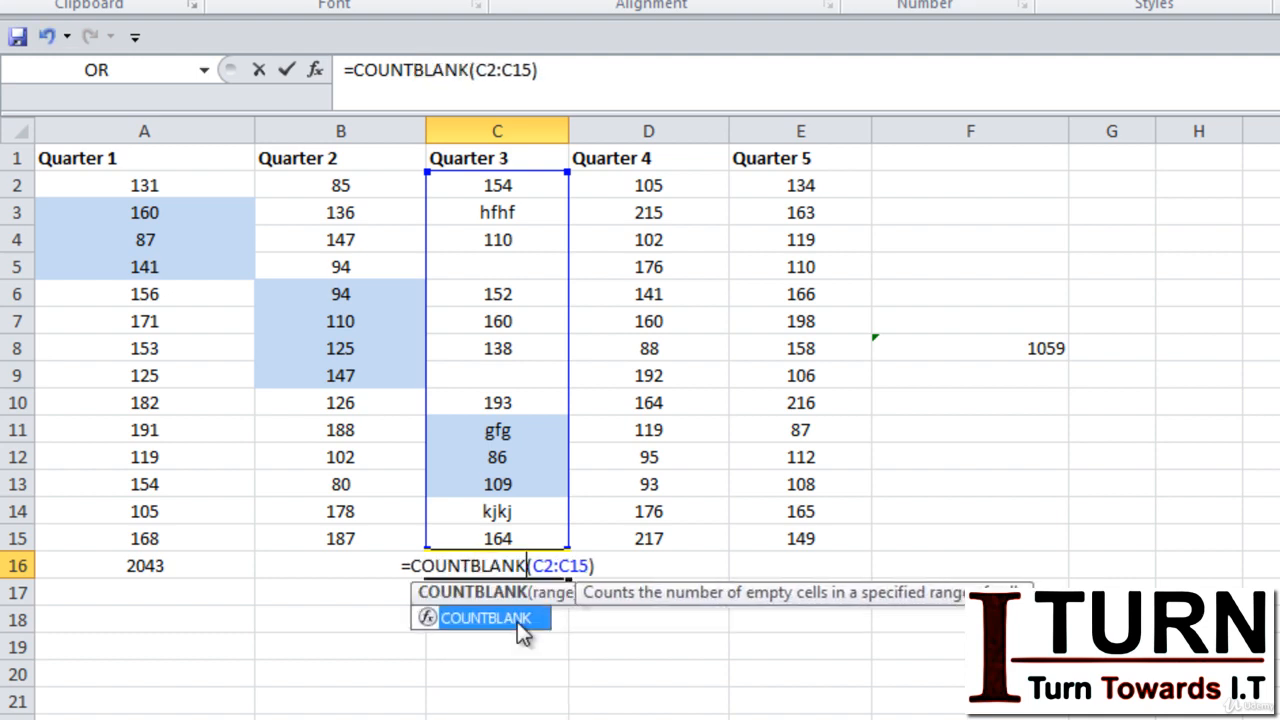
key("Return")
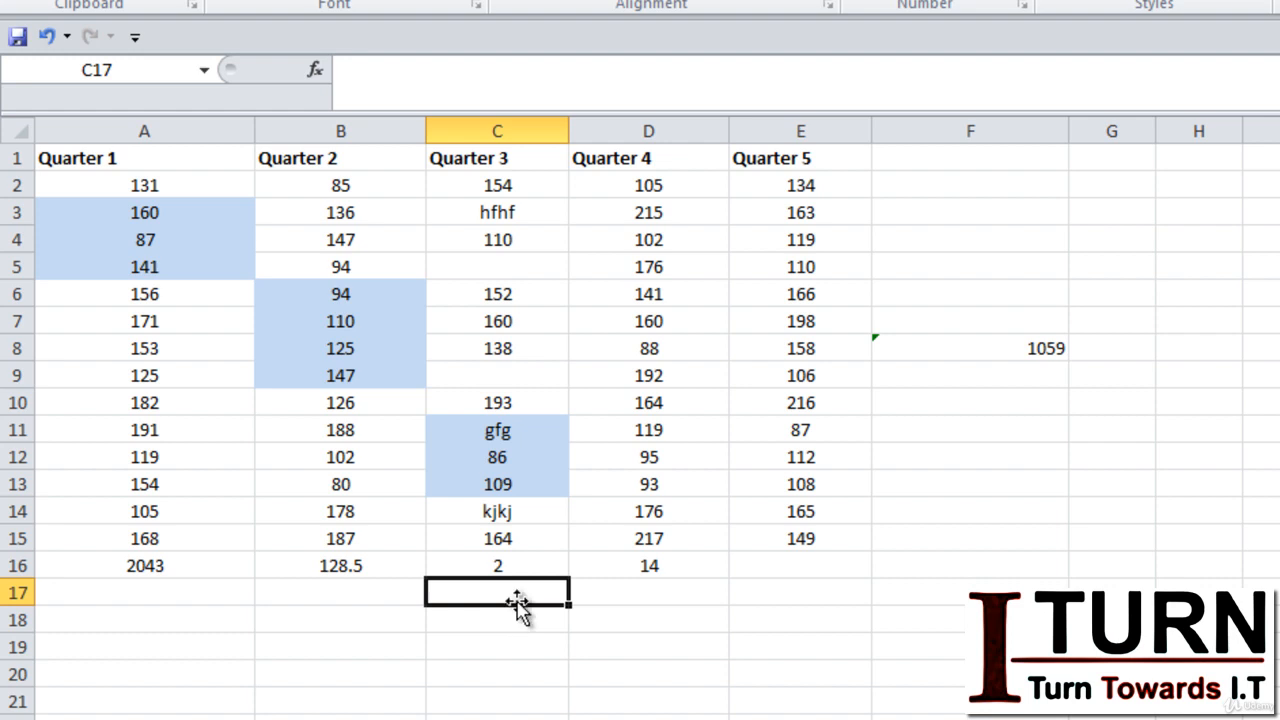
left_click(507, 567)
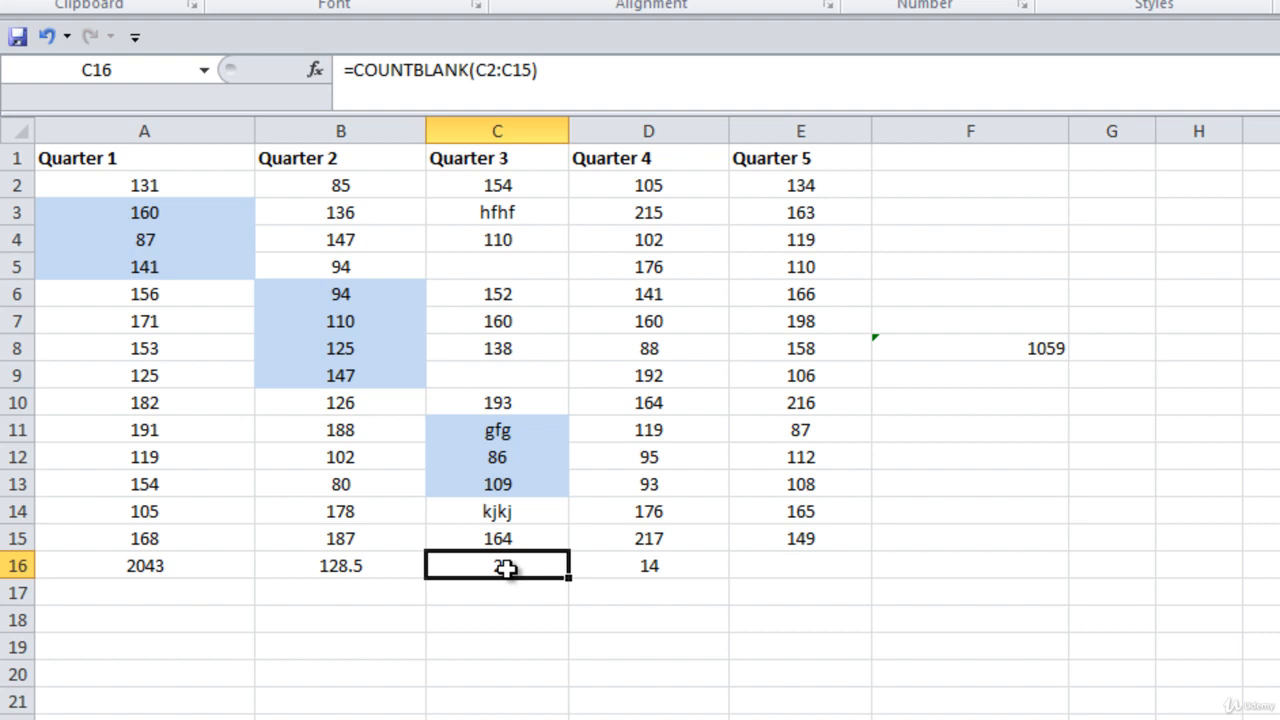
Replace the contents of cell D16 with =MAX(D2:D15) to get the highest value of Quarter 4
left_click(651, 563)
key("Delete")
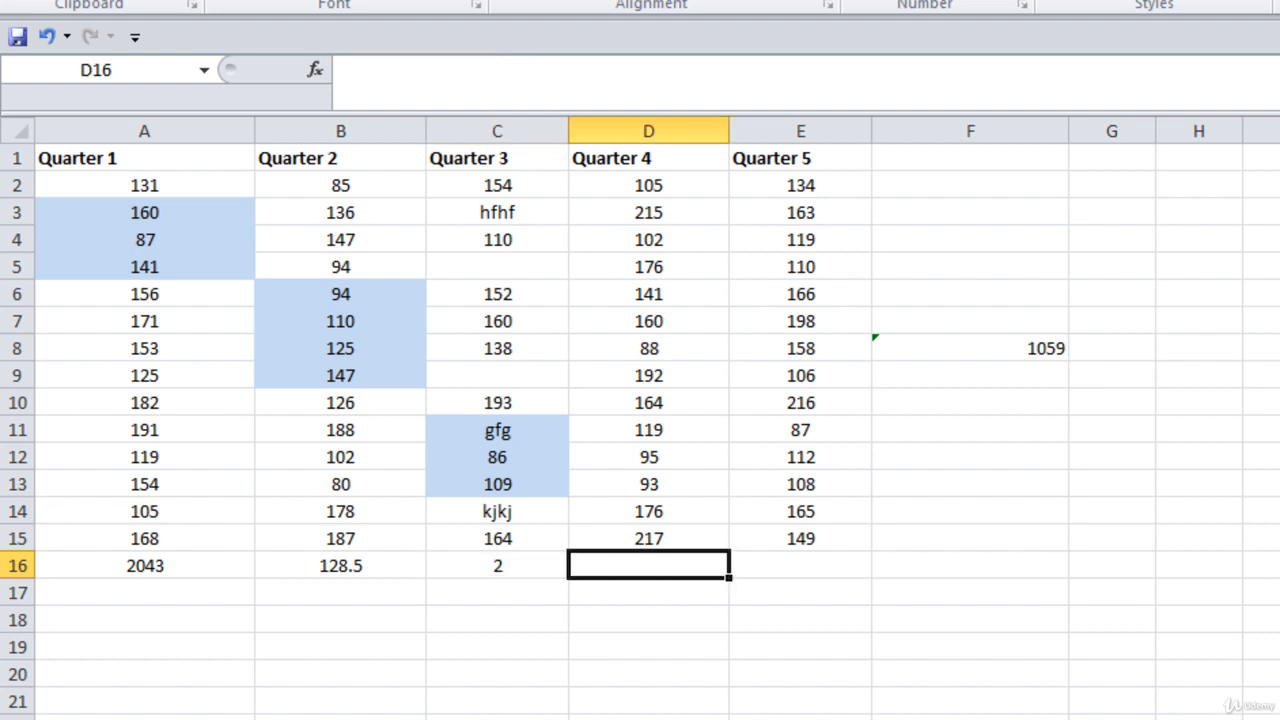
type("=max")
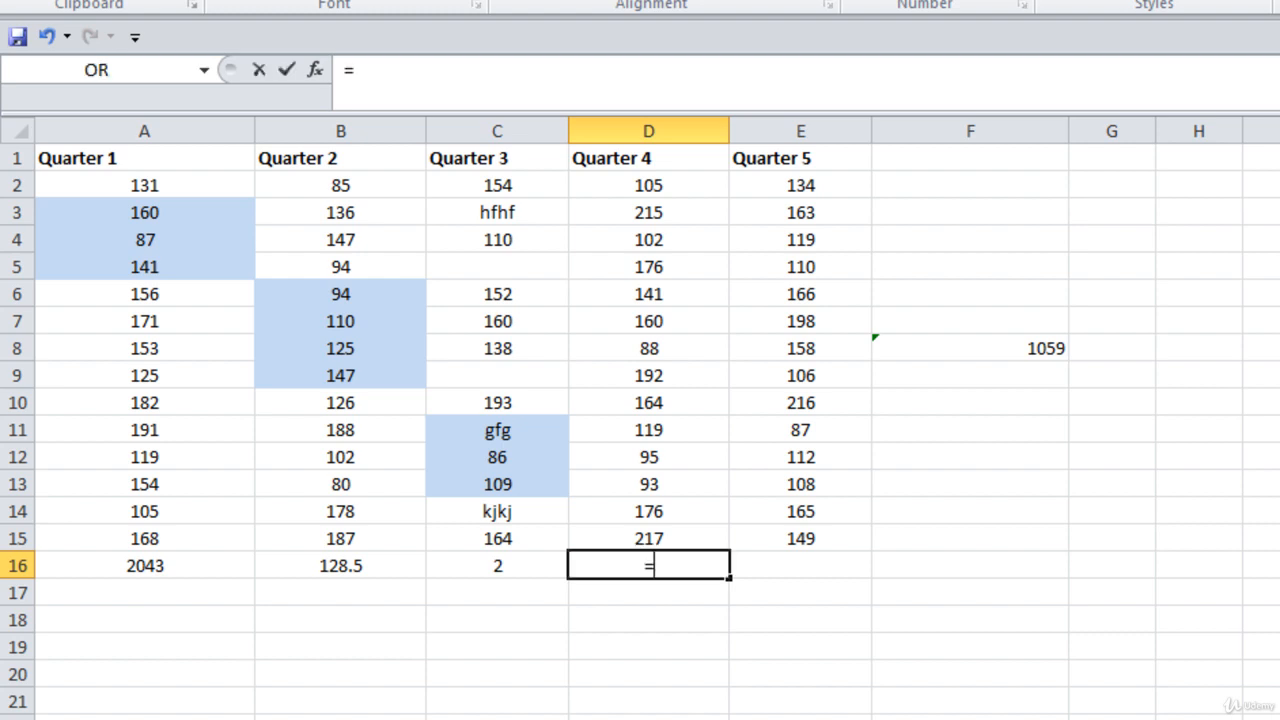
key("Tab")
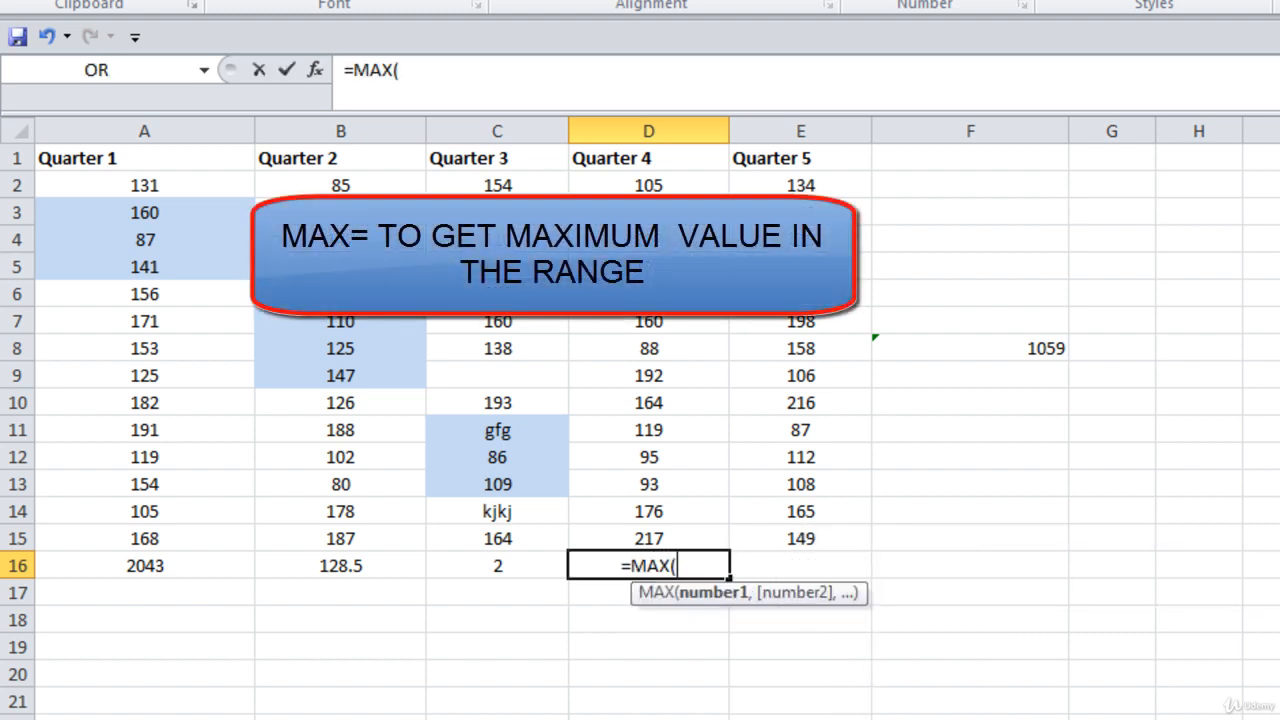
left_click_drag(651, 185, 653, 529)
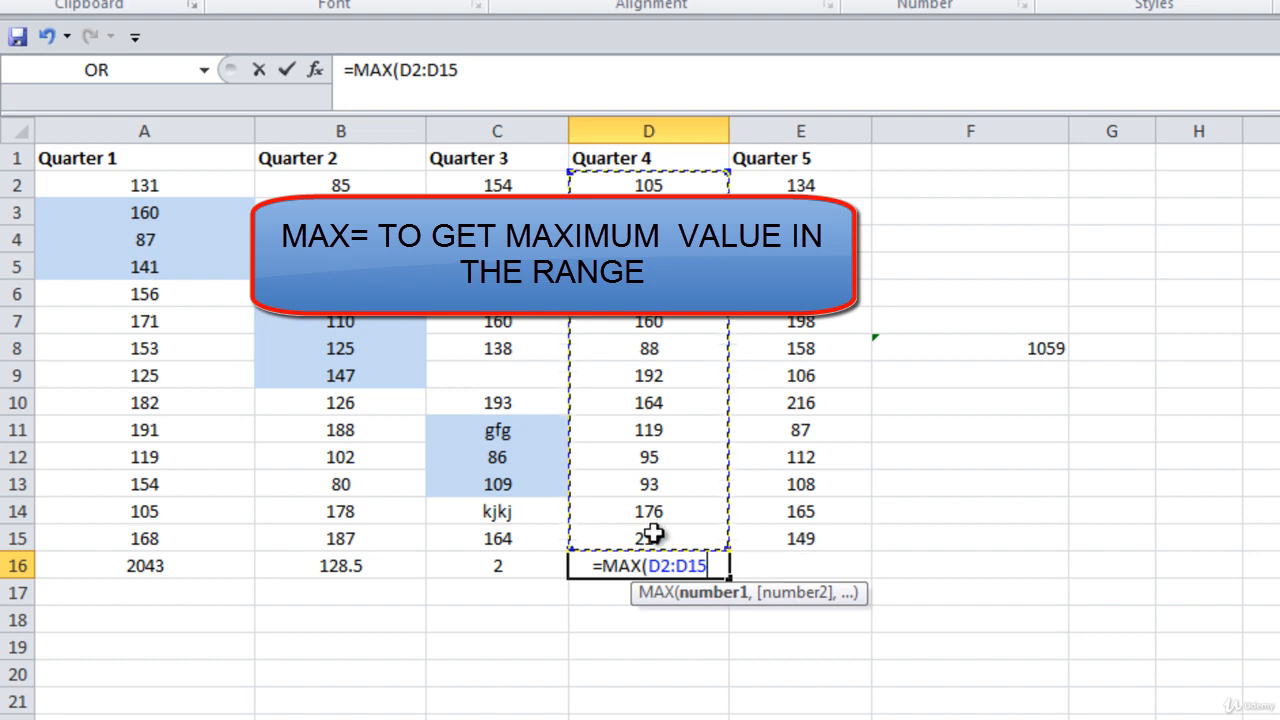
key("Return")
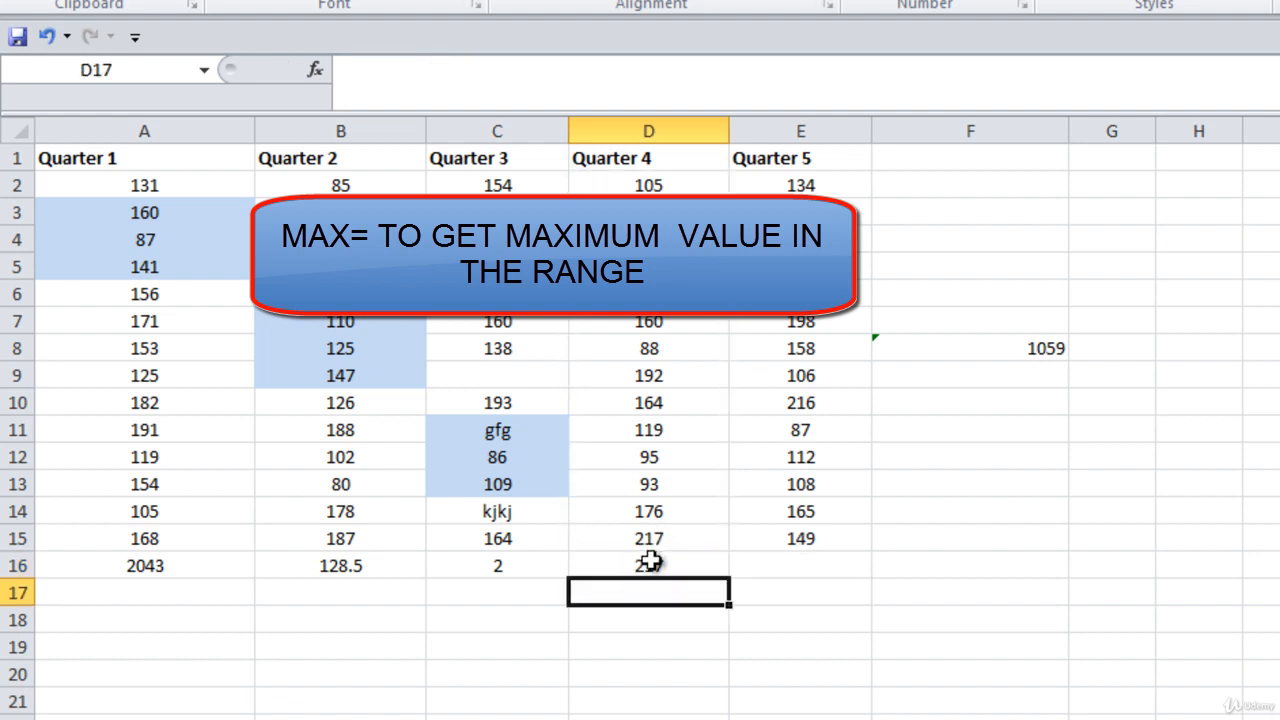
left_click(651, 562)
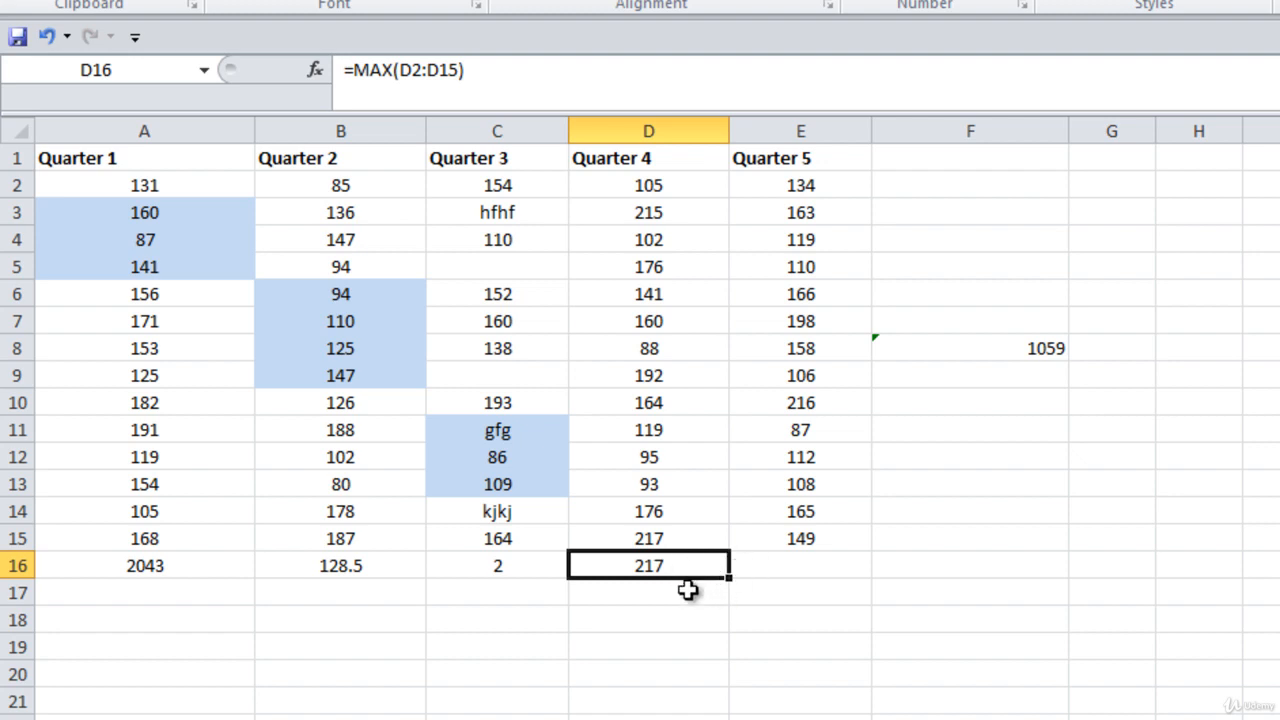
Enter =MIN(E2:E15) in cell E16 for the lowest value of Quarter 5 and center the cell
left_click(688, 590)
left_click(757, 570)
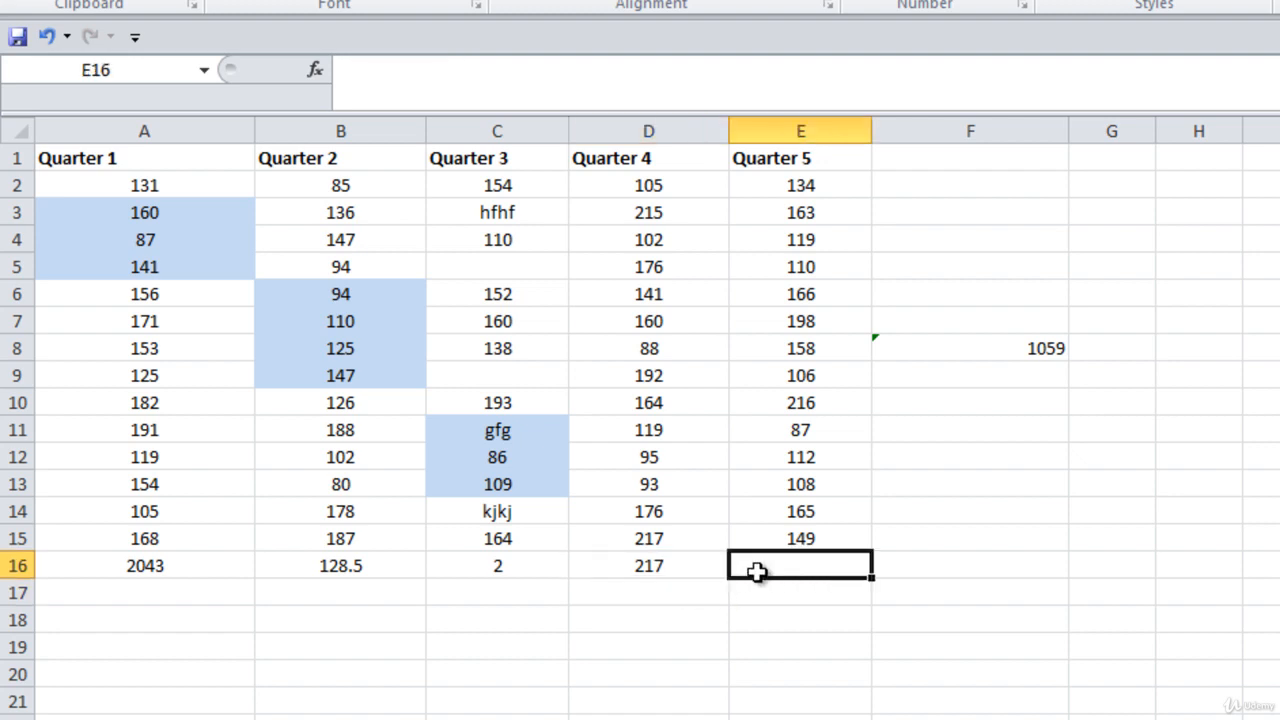
type("=m")
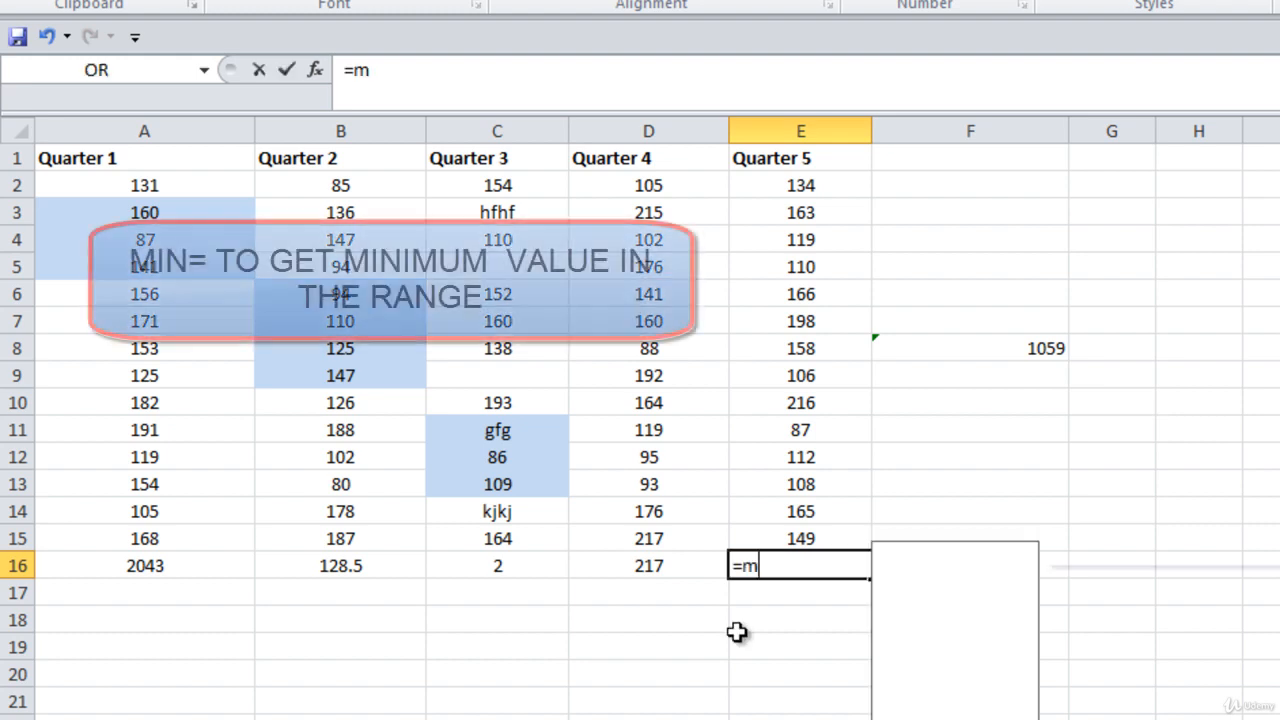
type("in")
key("Tab")
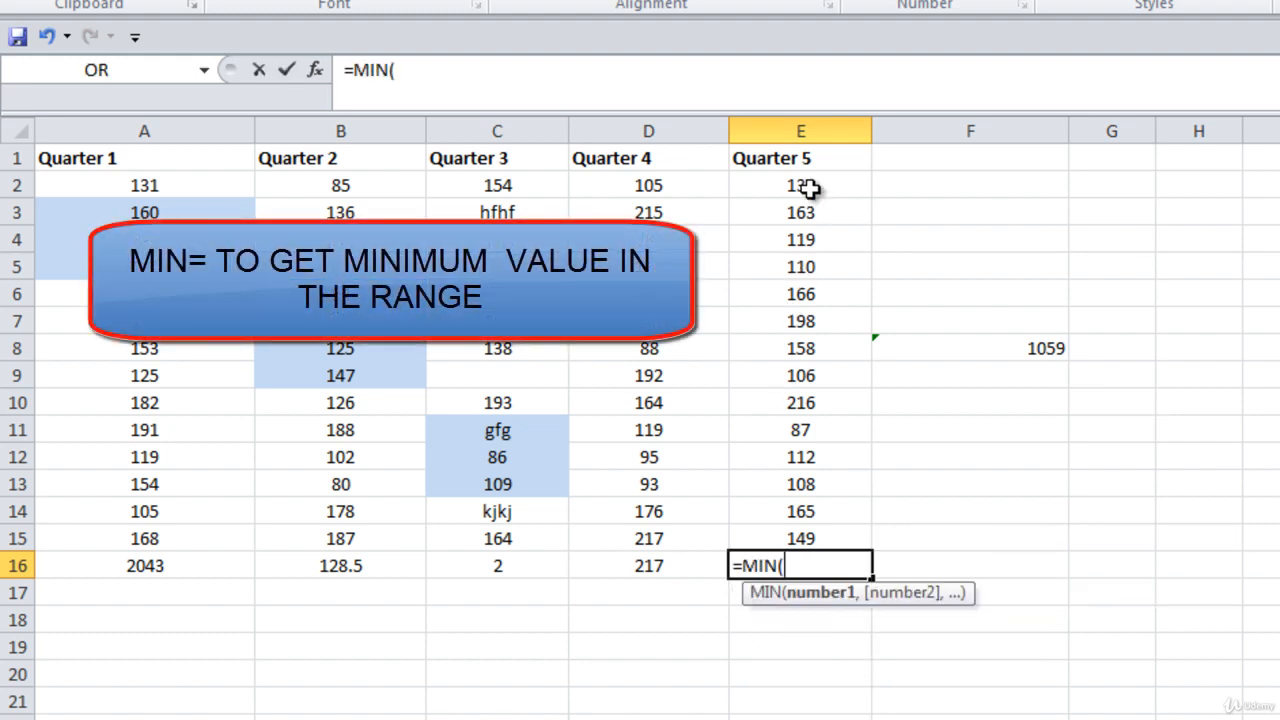
left_click_drag(808, 188, 803, 535)
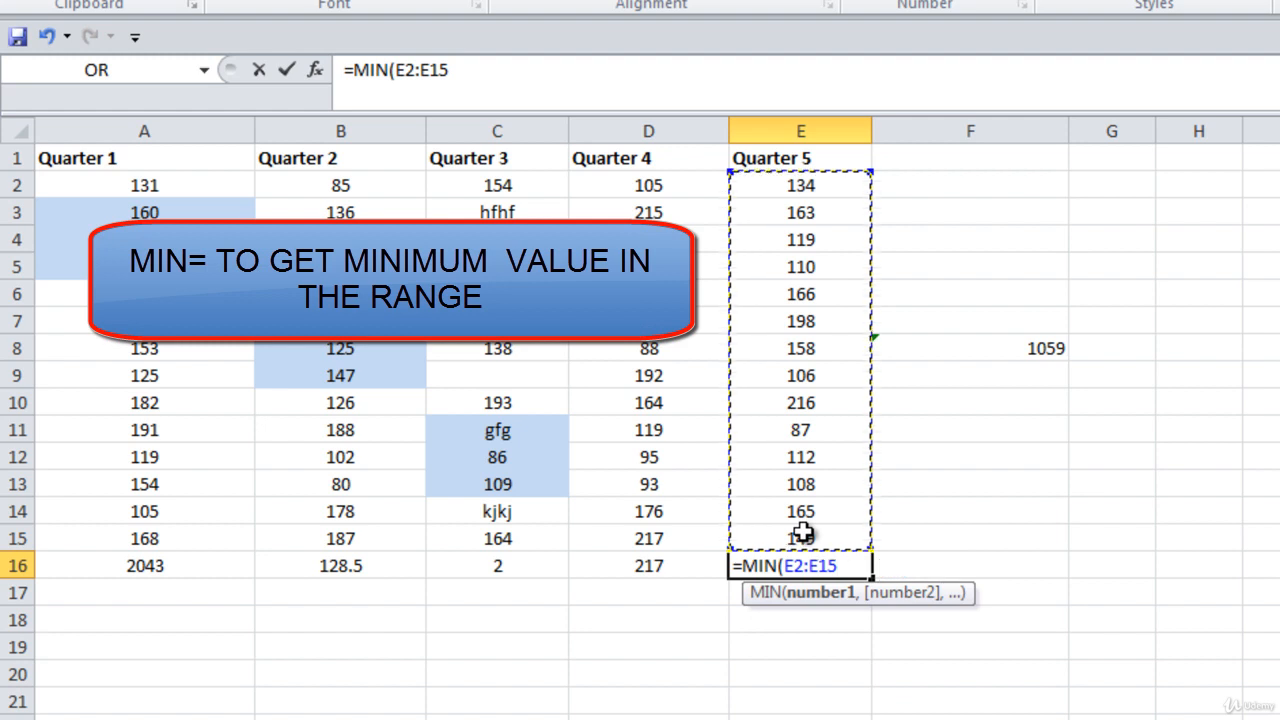
type(")")
key("Return")
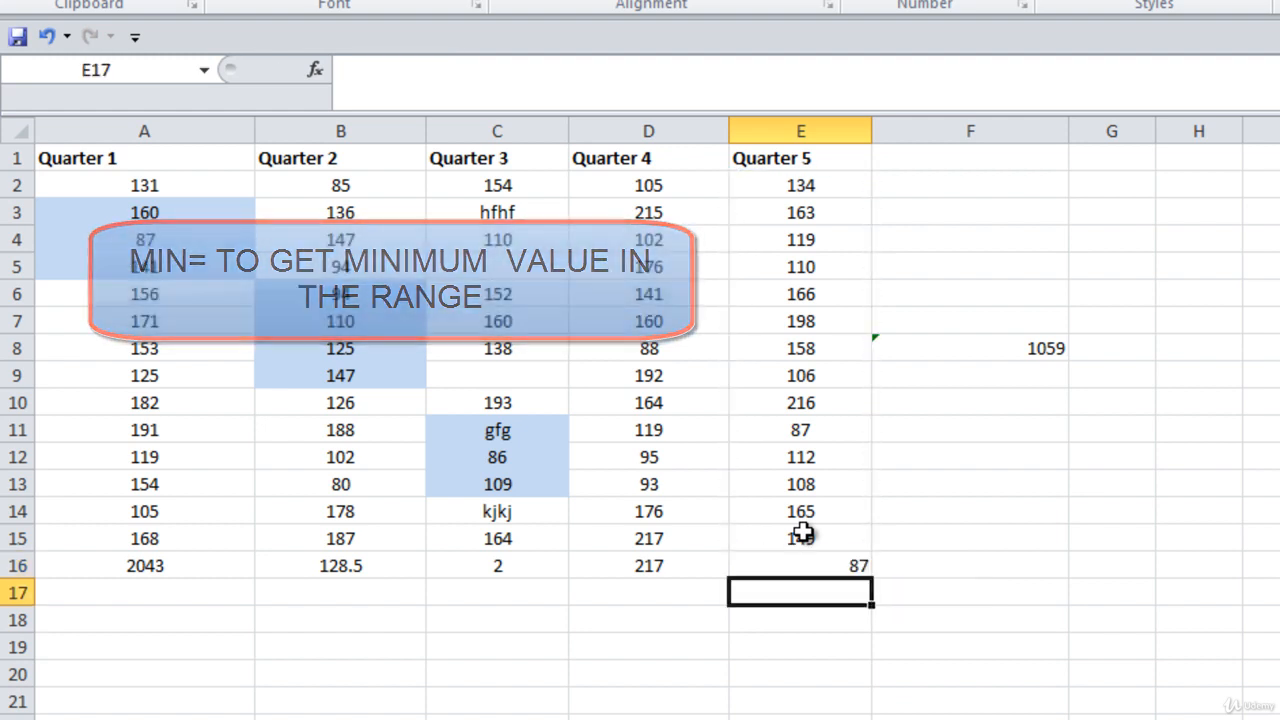
left_click(803, 568)
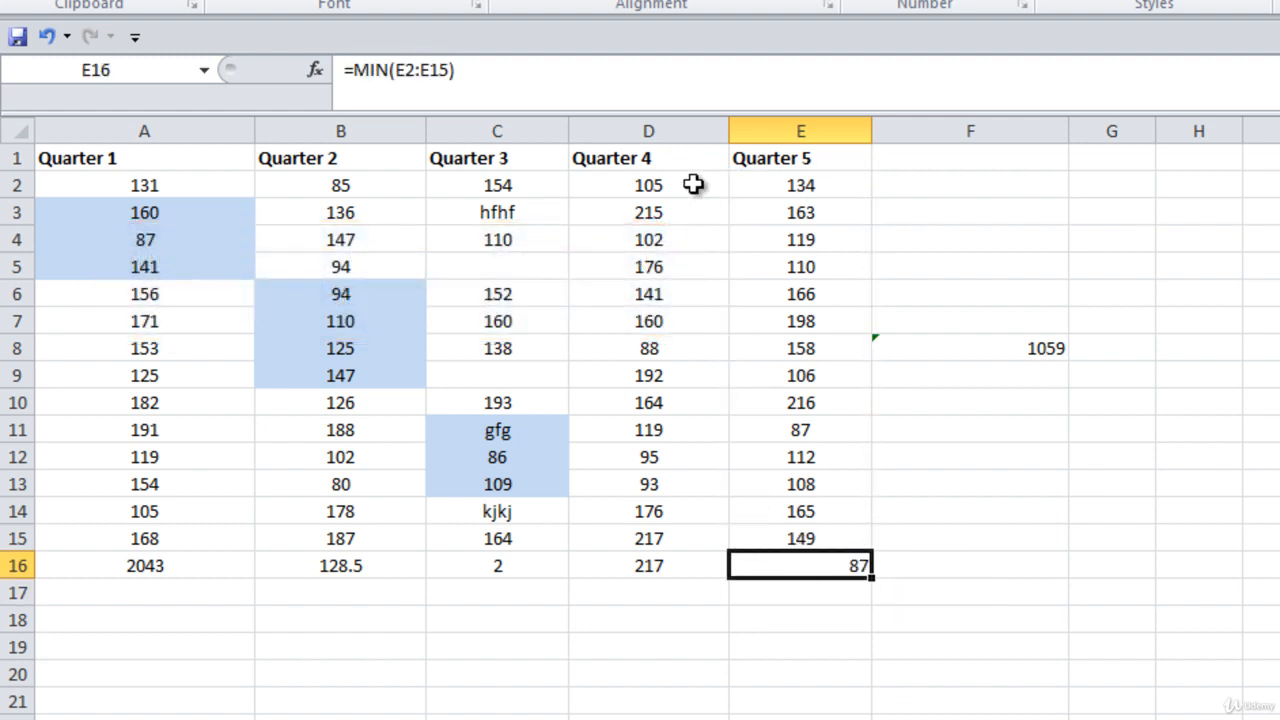
left_click(548, 1)
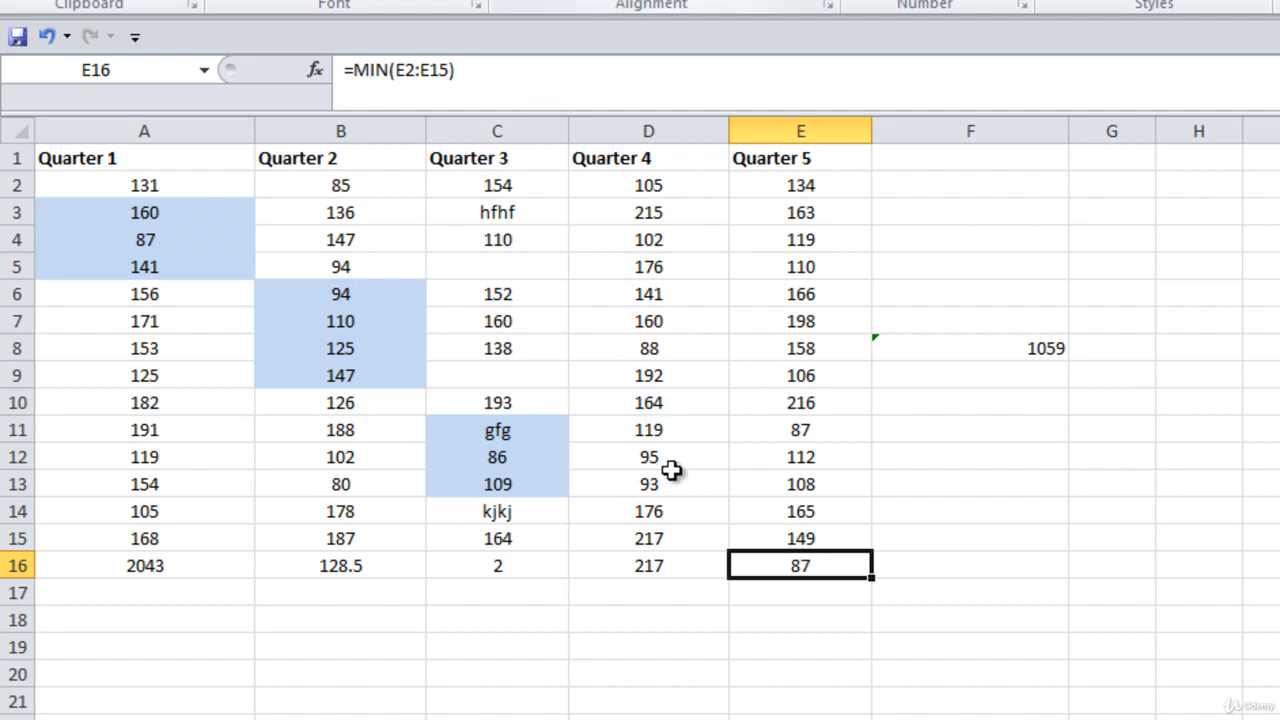
Make the Quarter 4 maximum in cell D16 bold
left_click(653, 588)
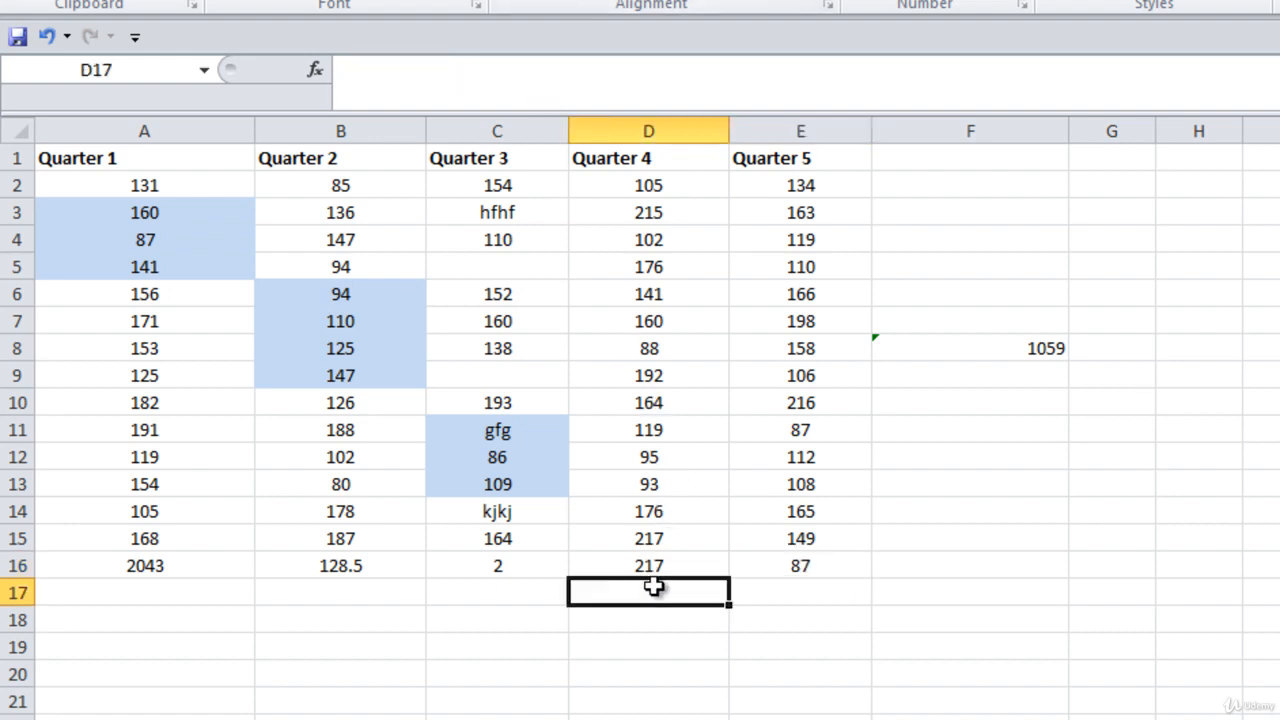
left_click(650, 567)
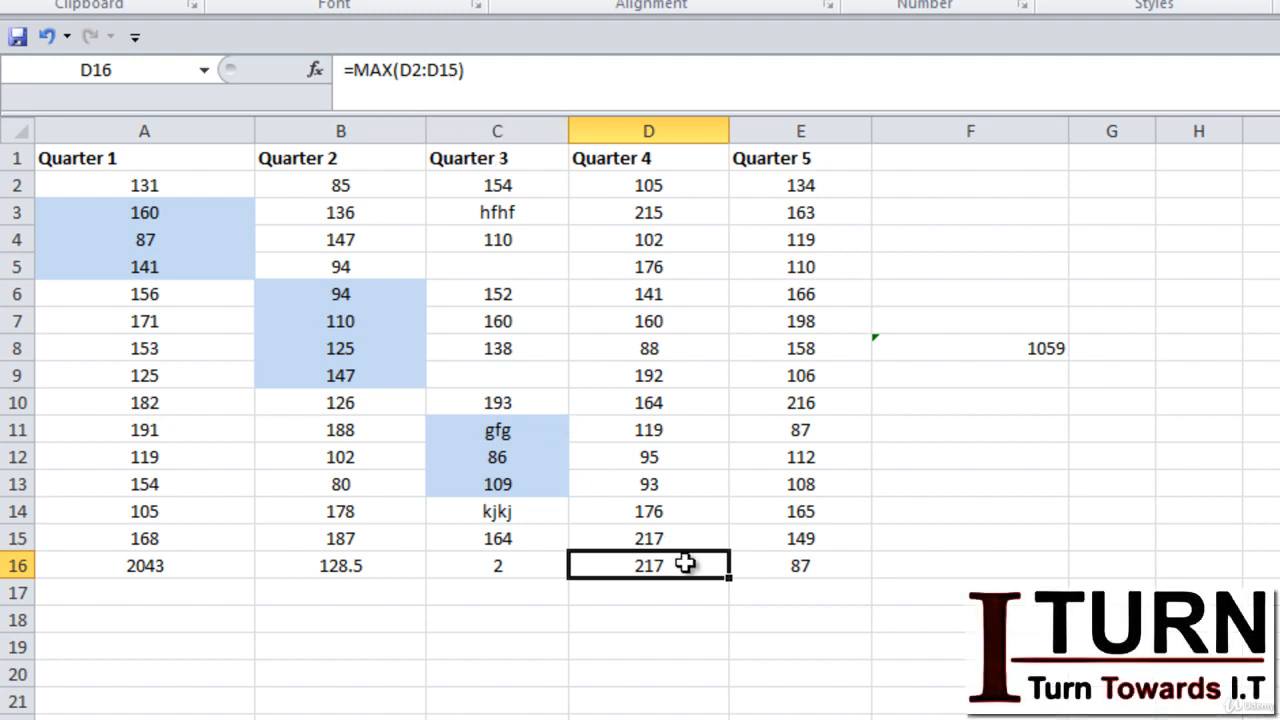
key("ctrl+b")
Enter =LARGE(D2:D15,1) in cell D17 to return the largest value of Quarter 4
left_click(680, 589)
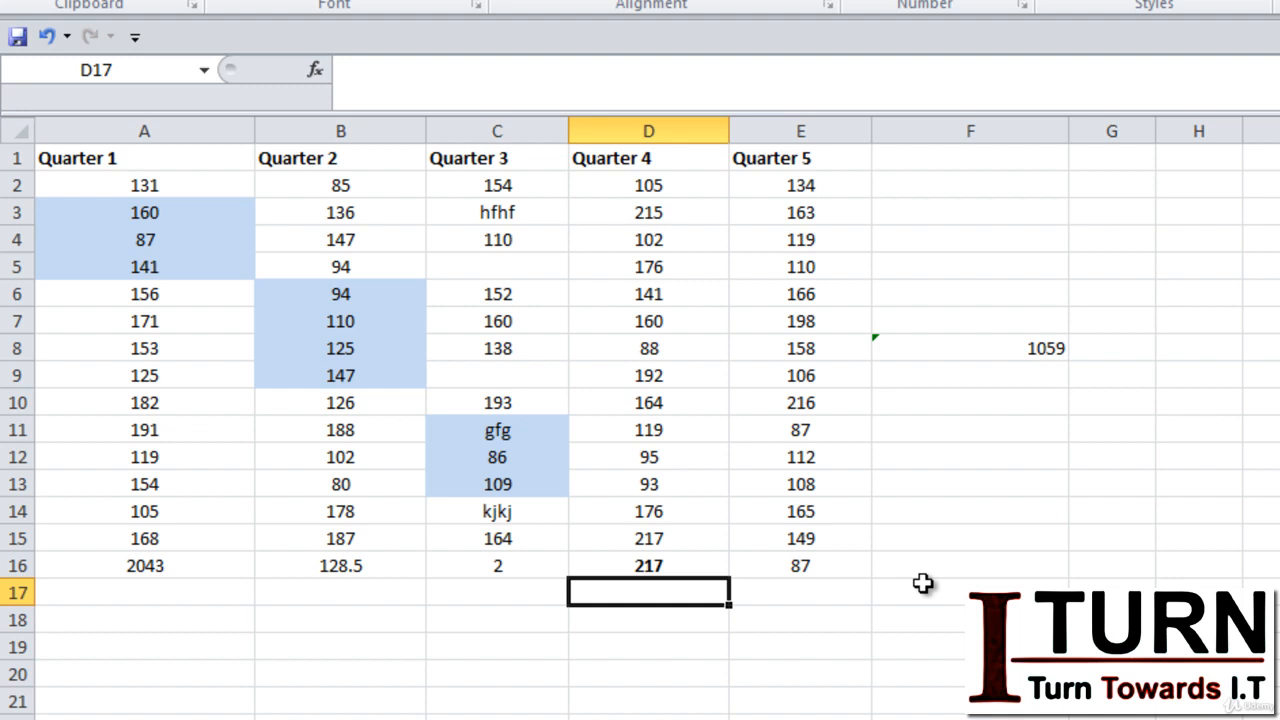
type("=")
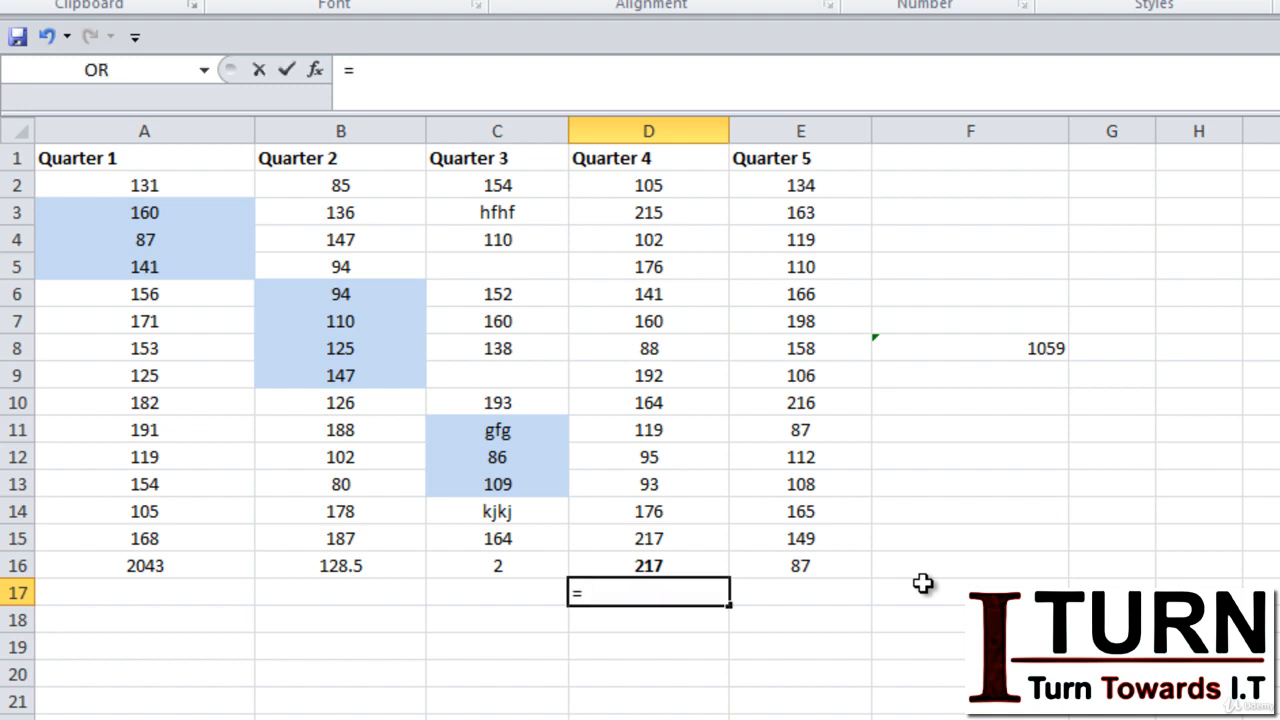
type("larg")
key("Tab")
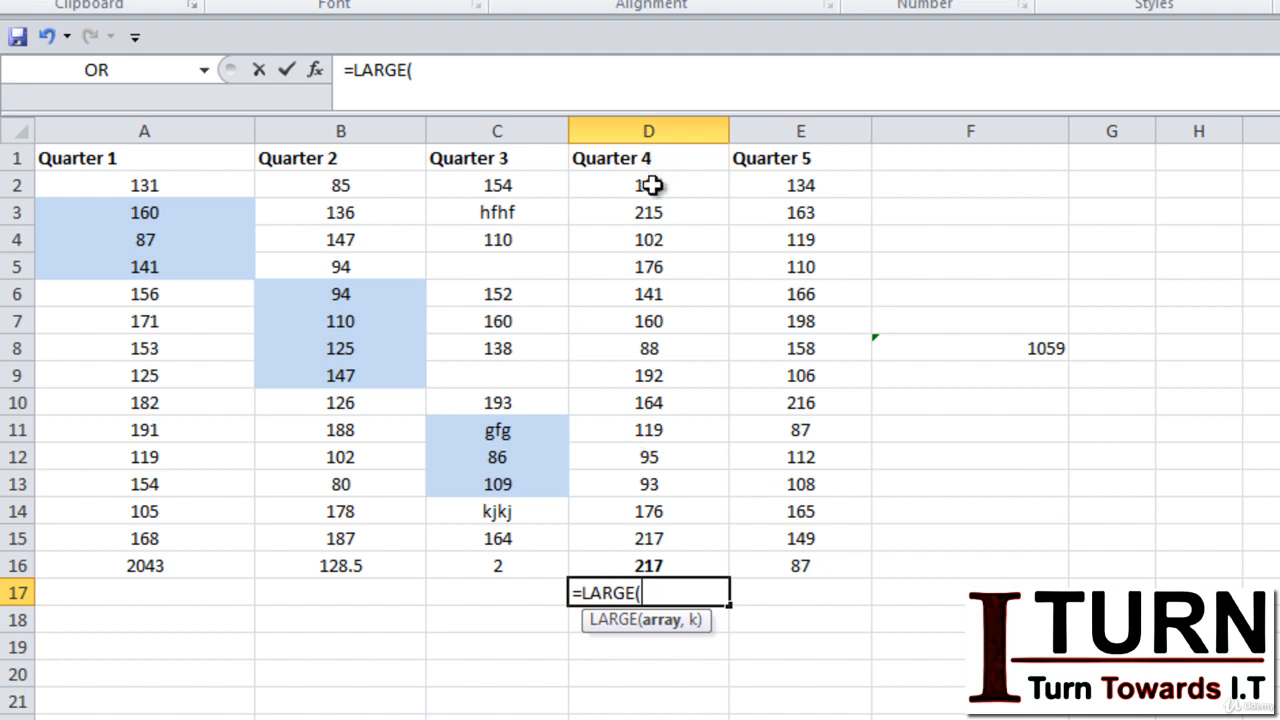
left_click_drag(654, 186, 654, 531)
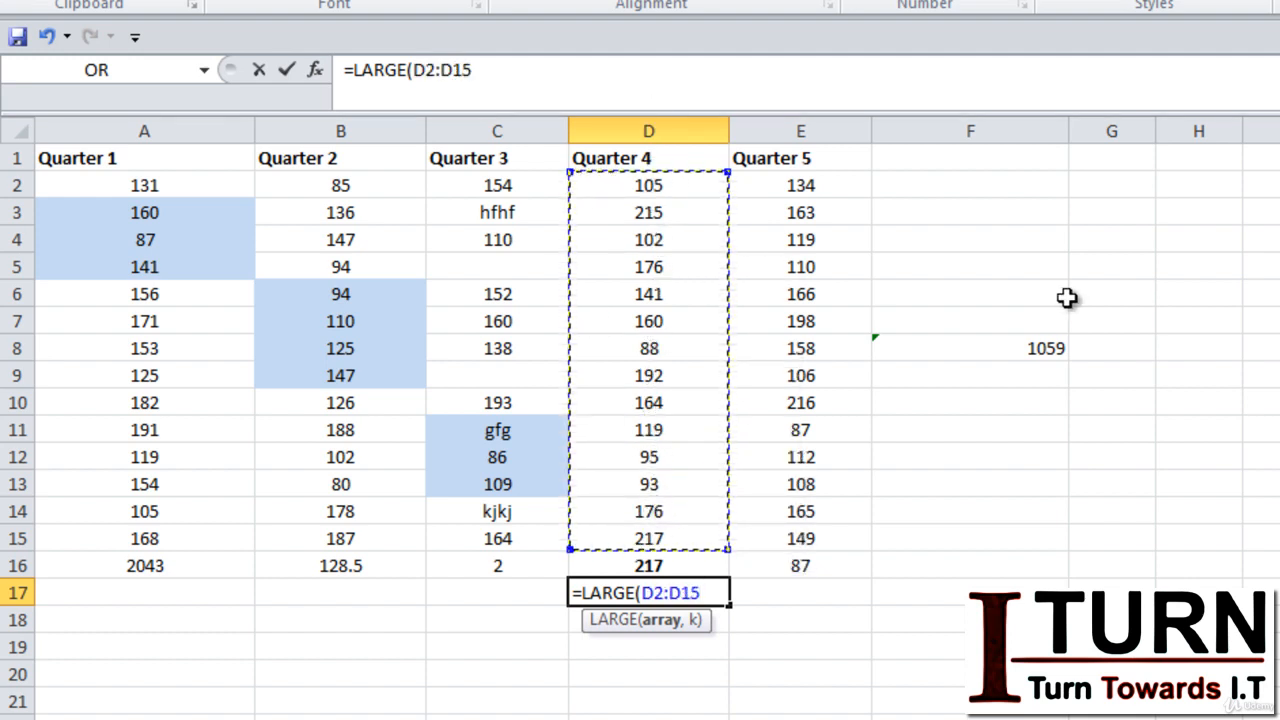
type(",")
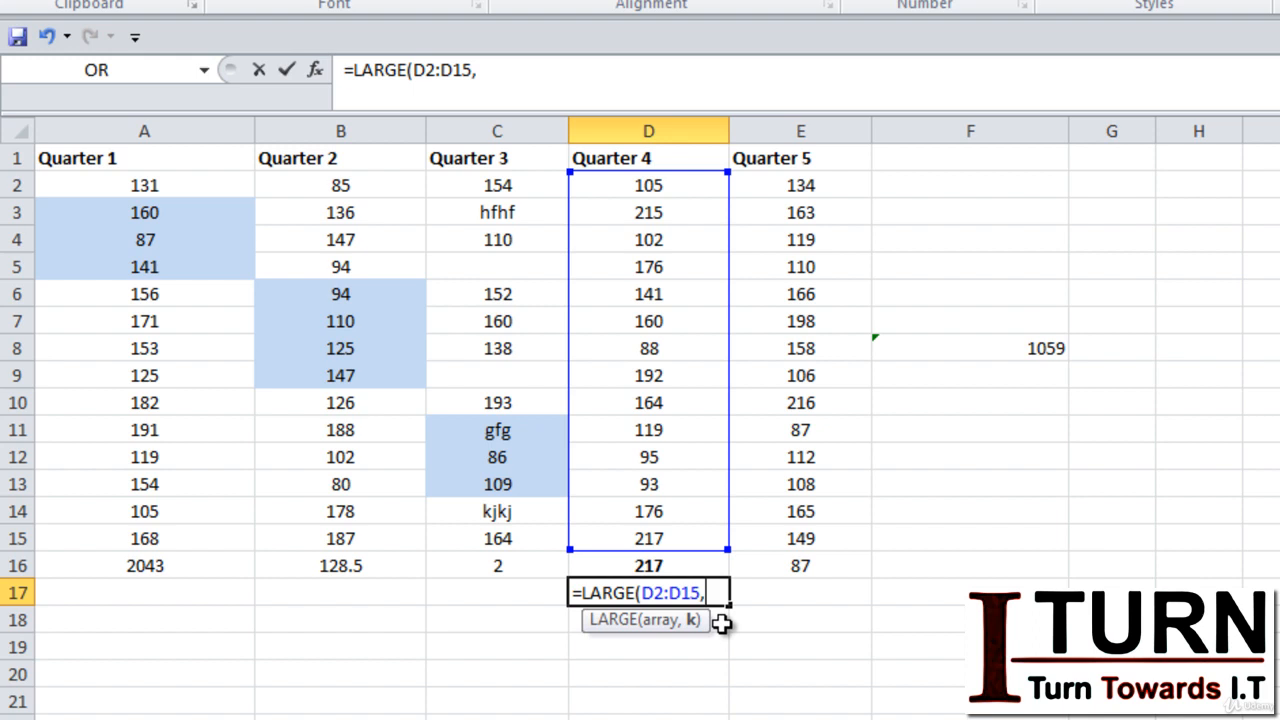
type("1)")
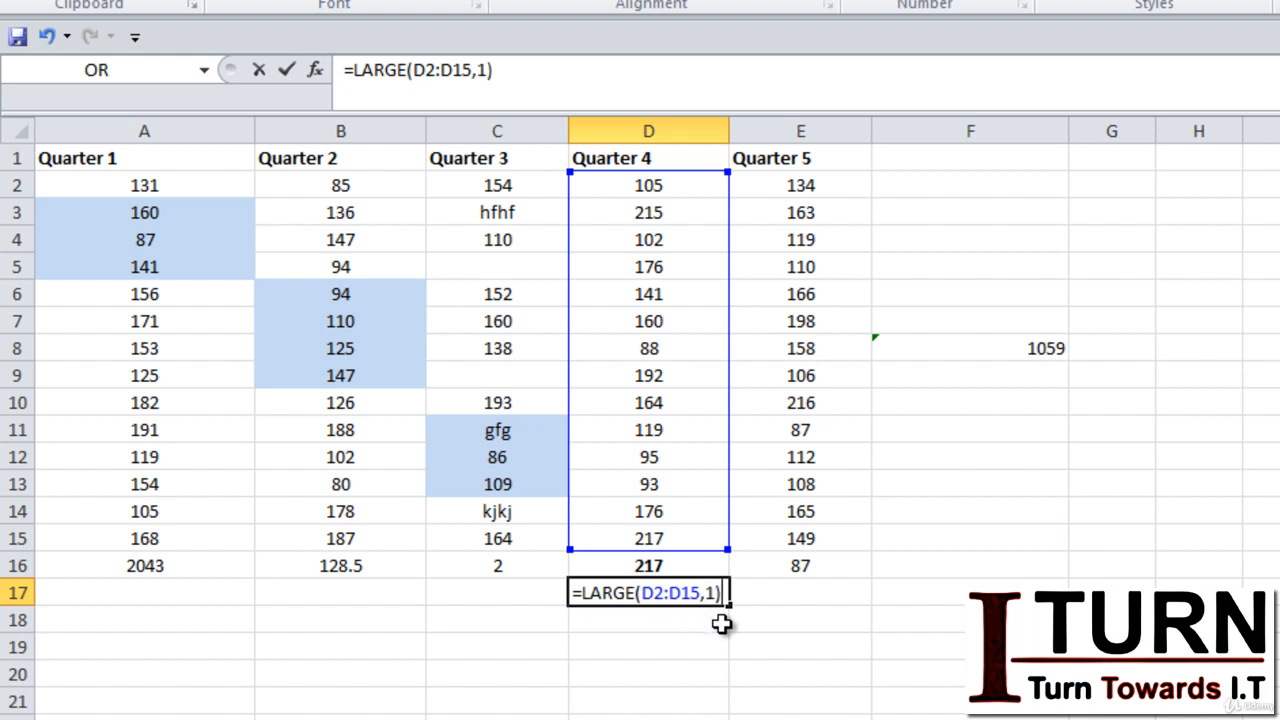
key("Return")
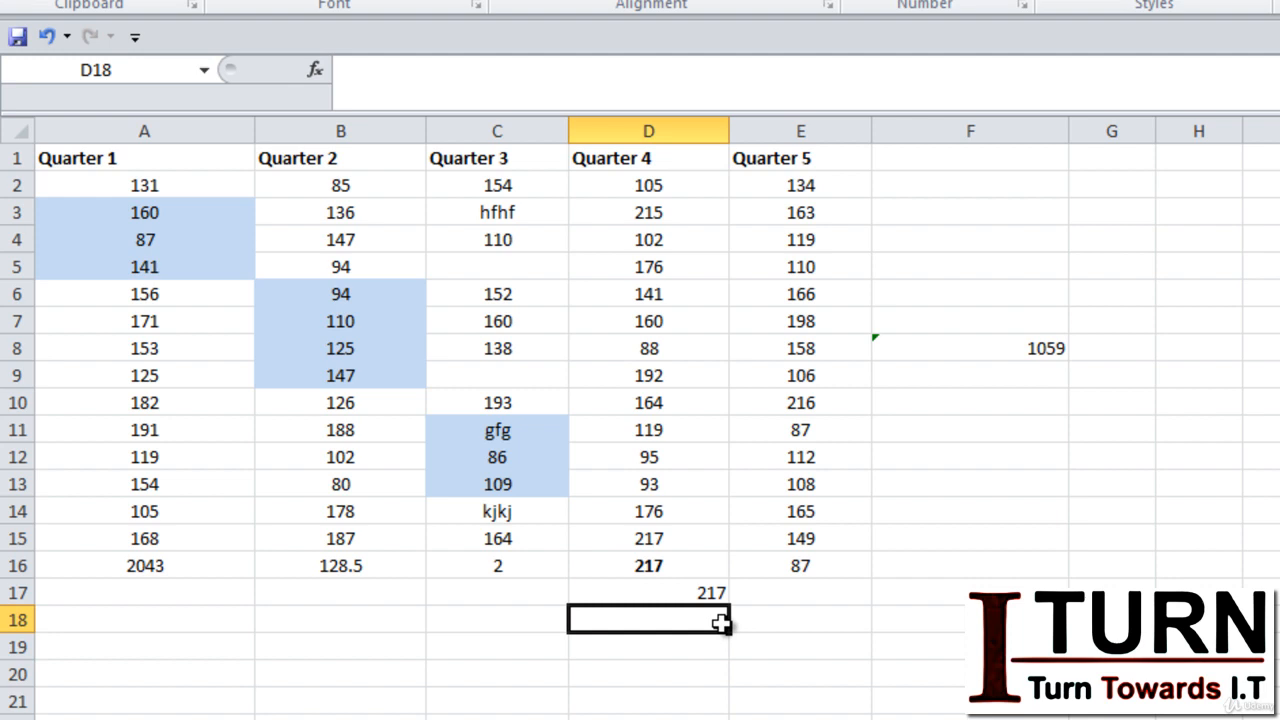
Change the k argument of the LARGE formula in cell D17 to 2 for the second-largest value
left_click(698, 594)
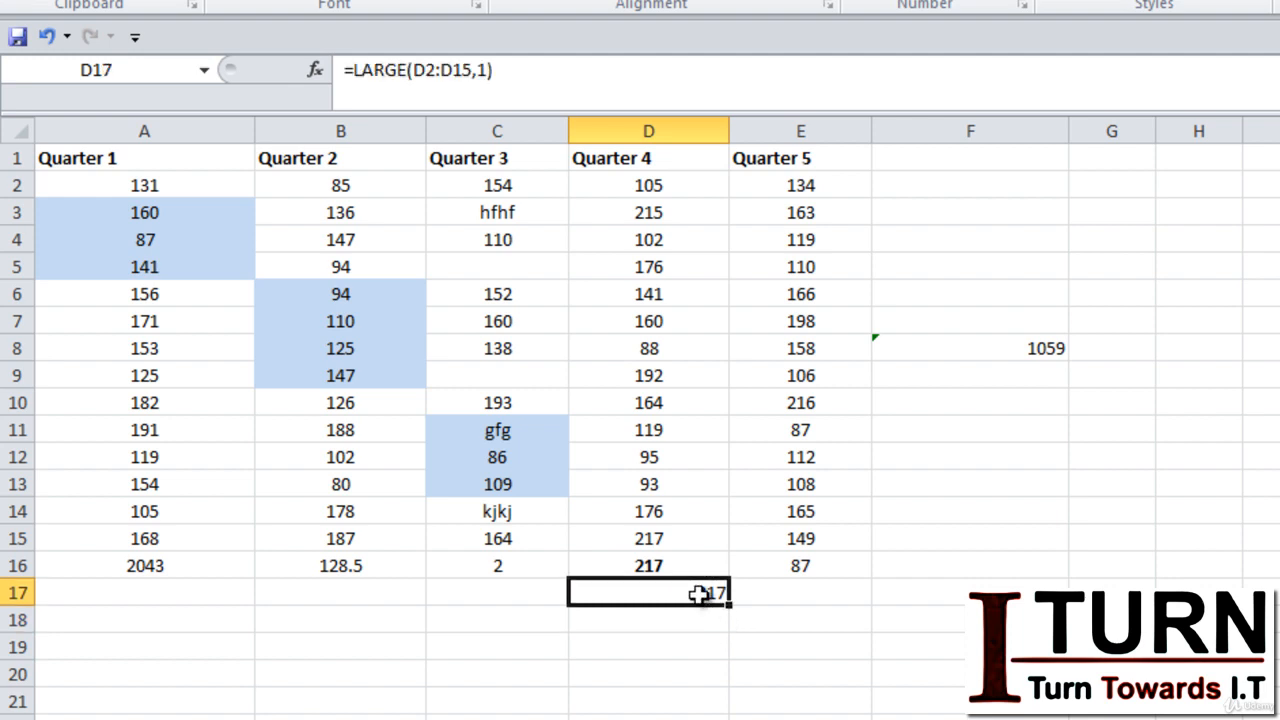
double_click(698, 594)
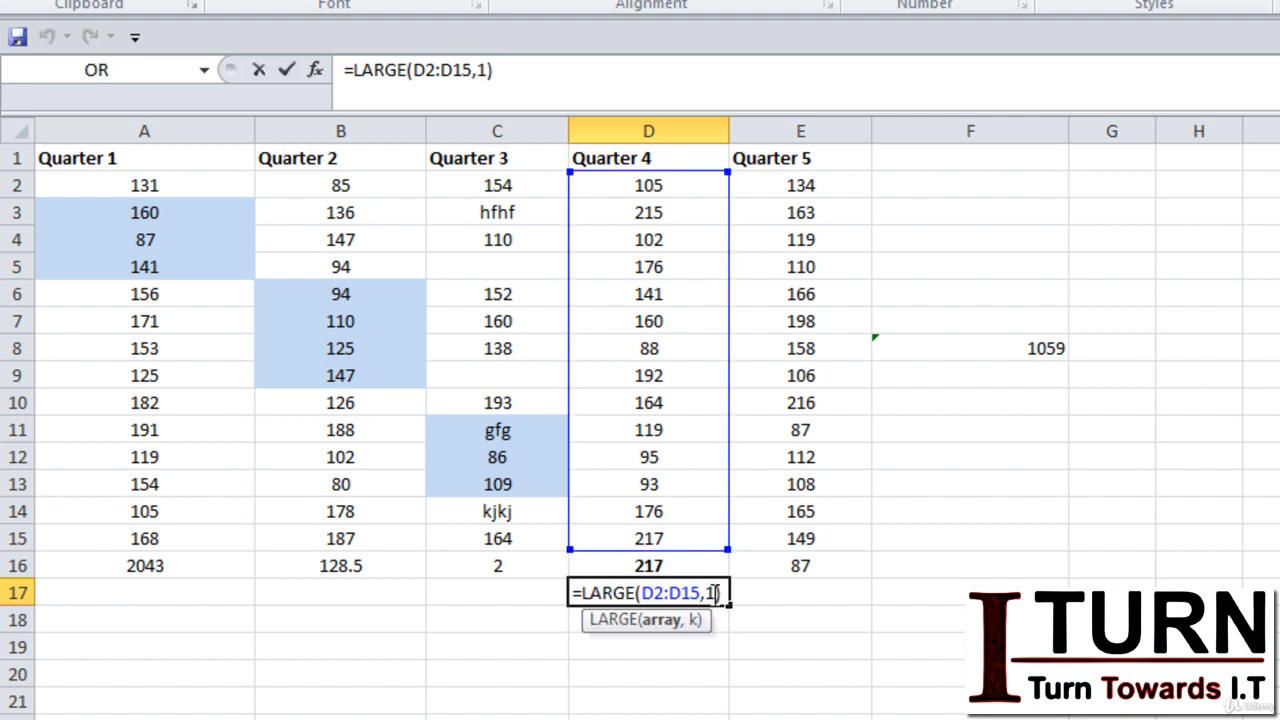
key("BackSpace")
type("2")
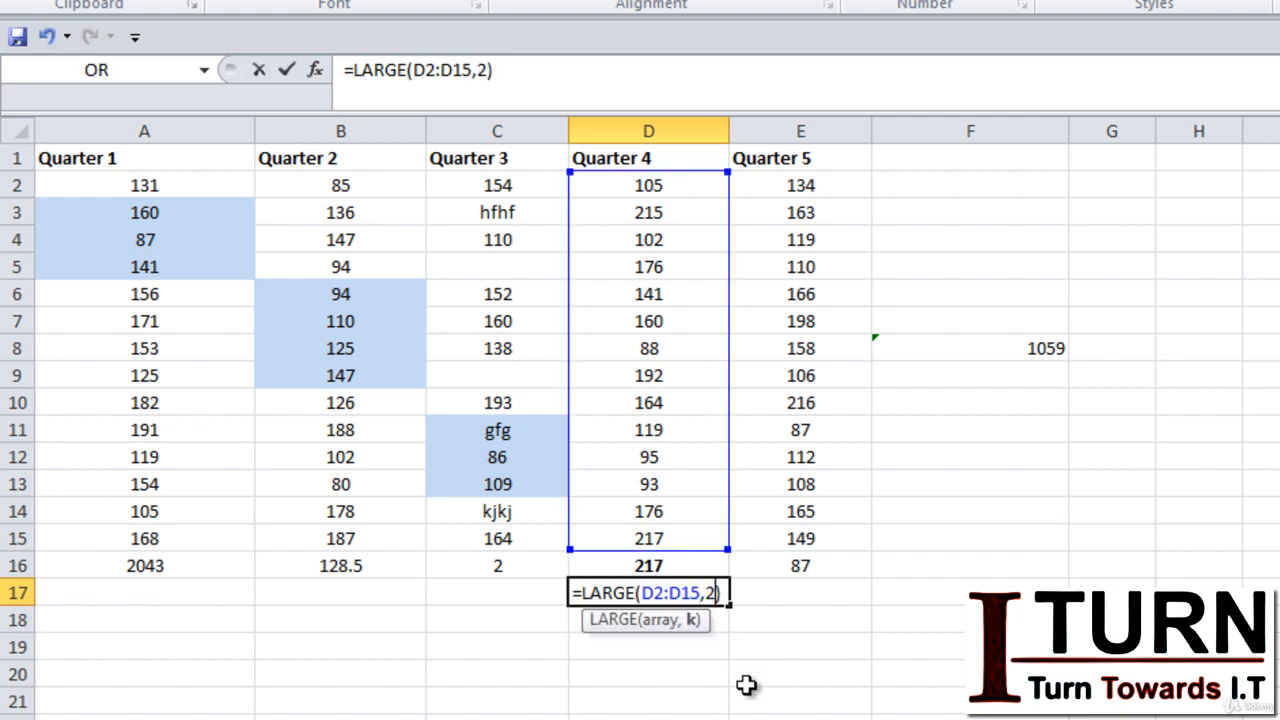
key("Return")
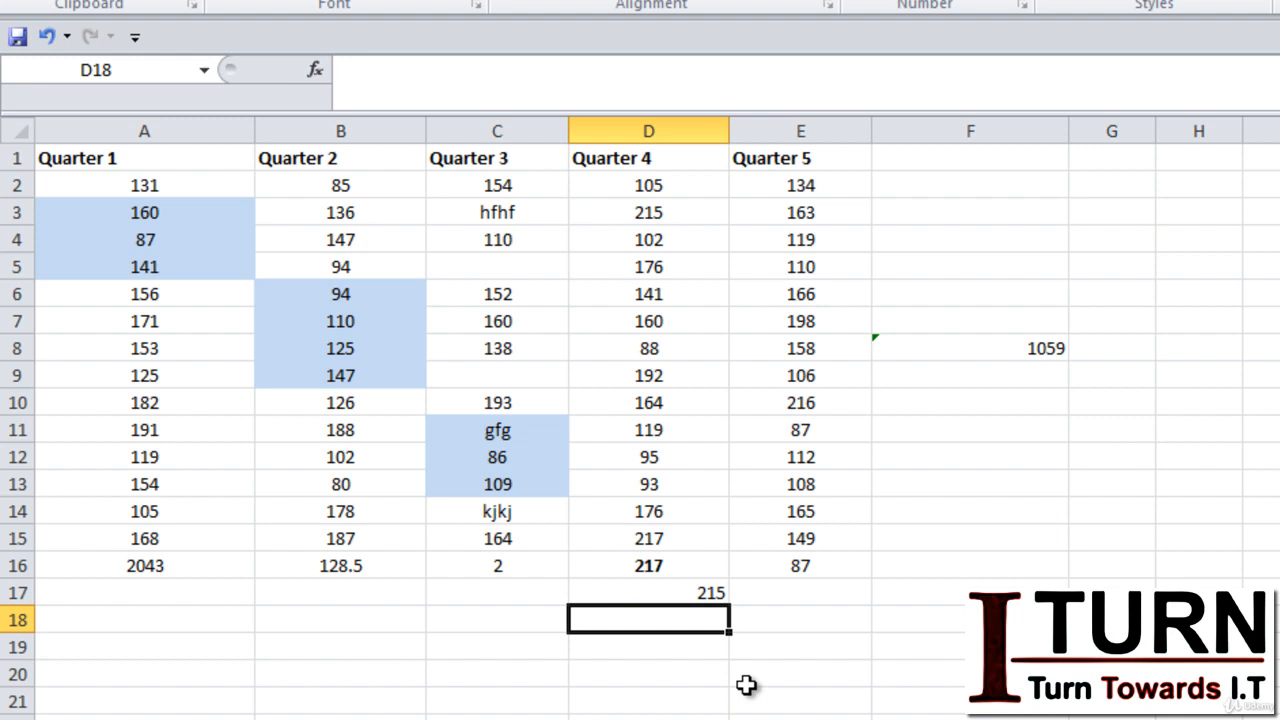
Set the k argument of the LARGE formula in cell D17 to 3 and reselect the cell
left_click(698, 590)
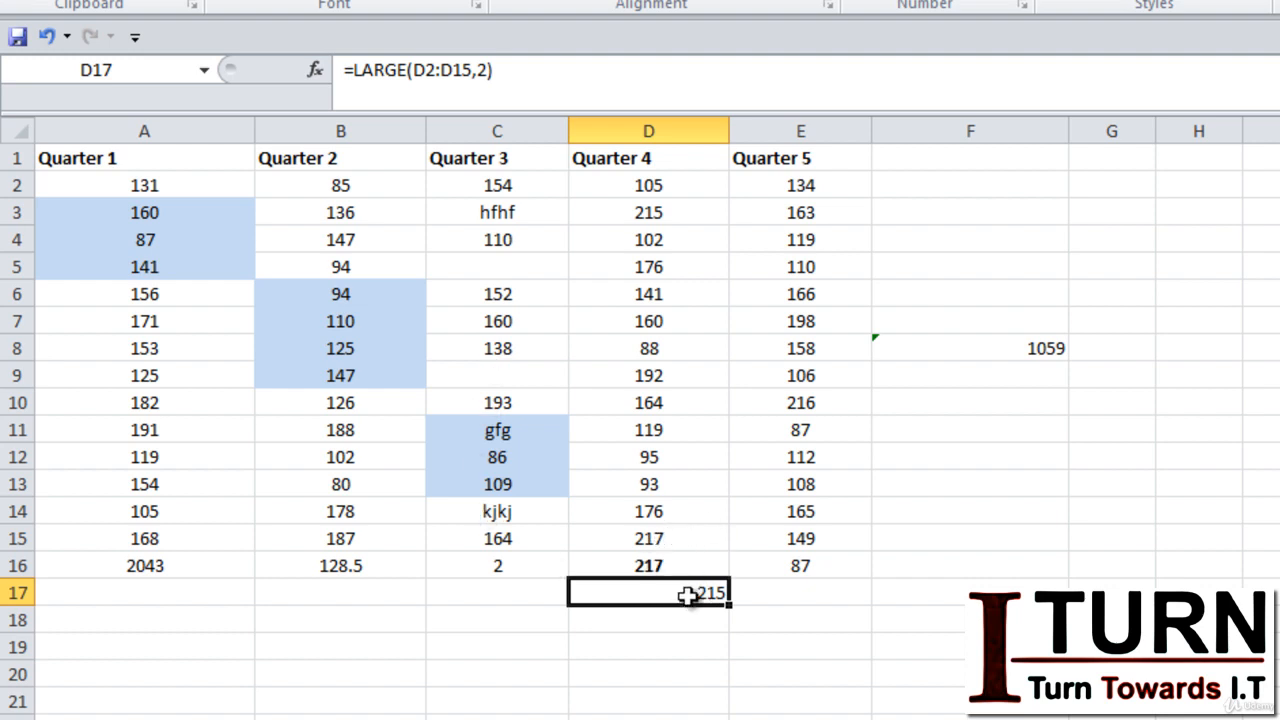
left_click(489, 72)
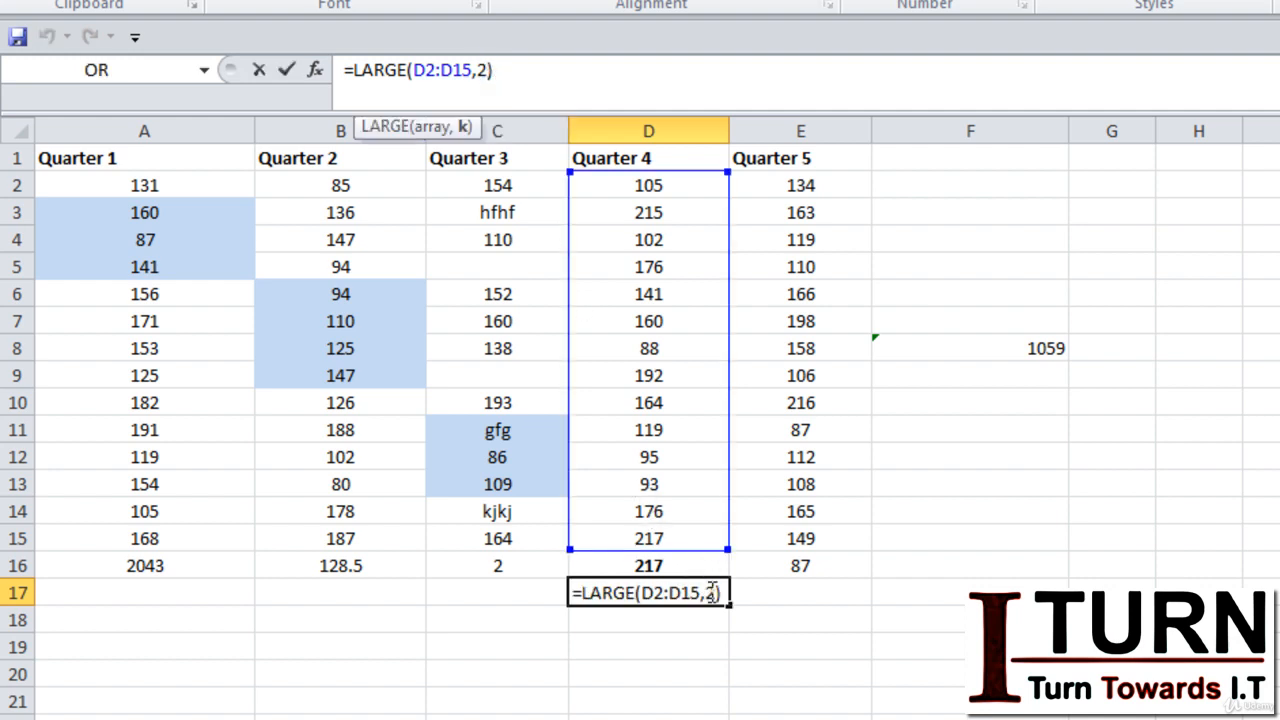
key("BackSpace")
type("3")
key("Return")
left_click(676, 591)
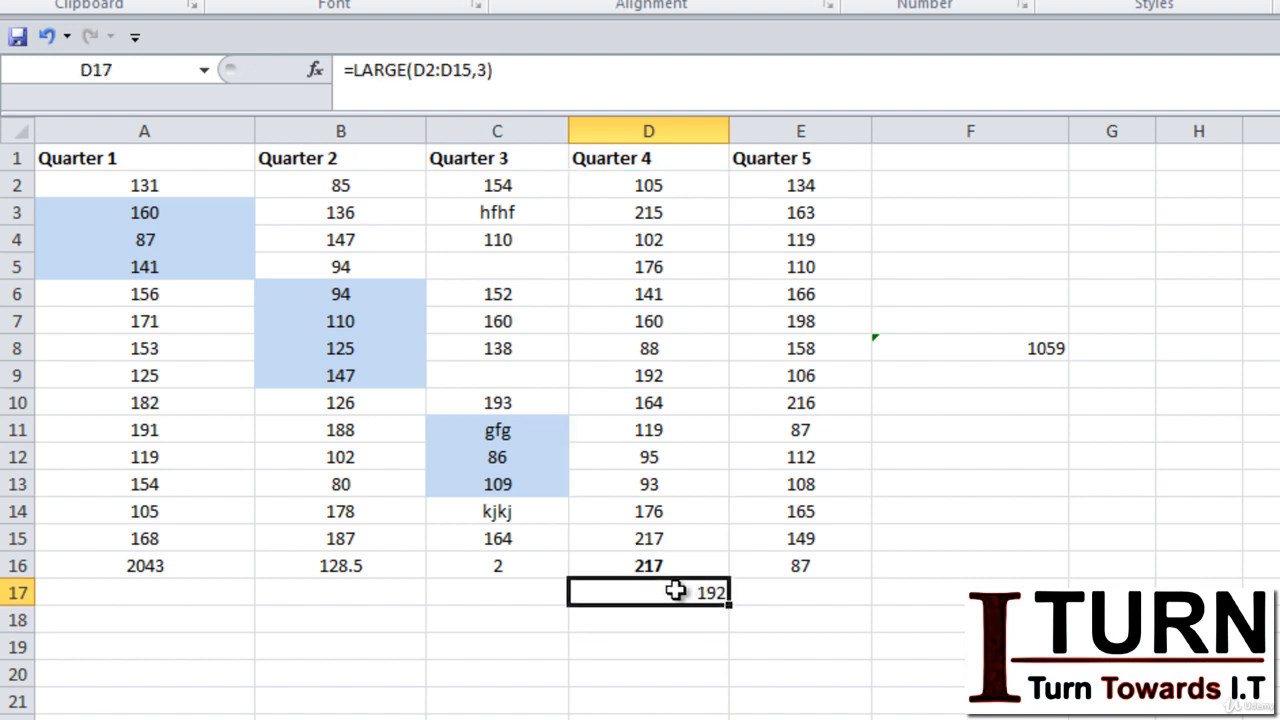
Enter =SMALL(E2:E15,1) in cell E17 to return the smallest value of Quarter 5
left_click(760, 592)
type("=")
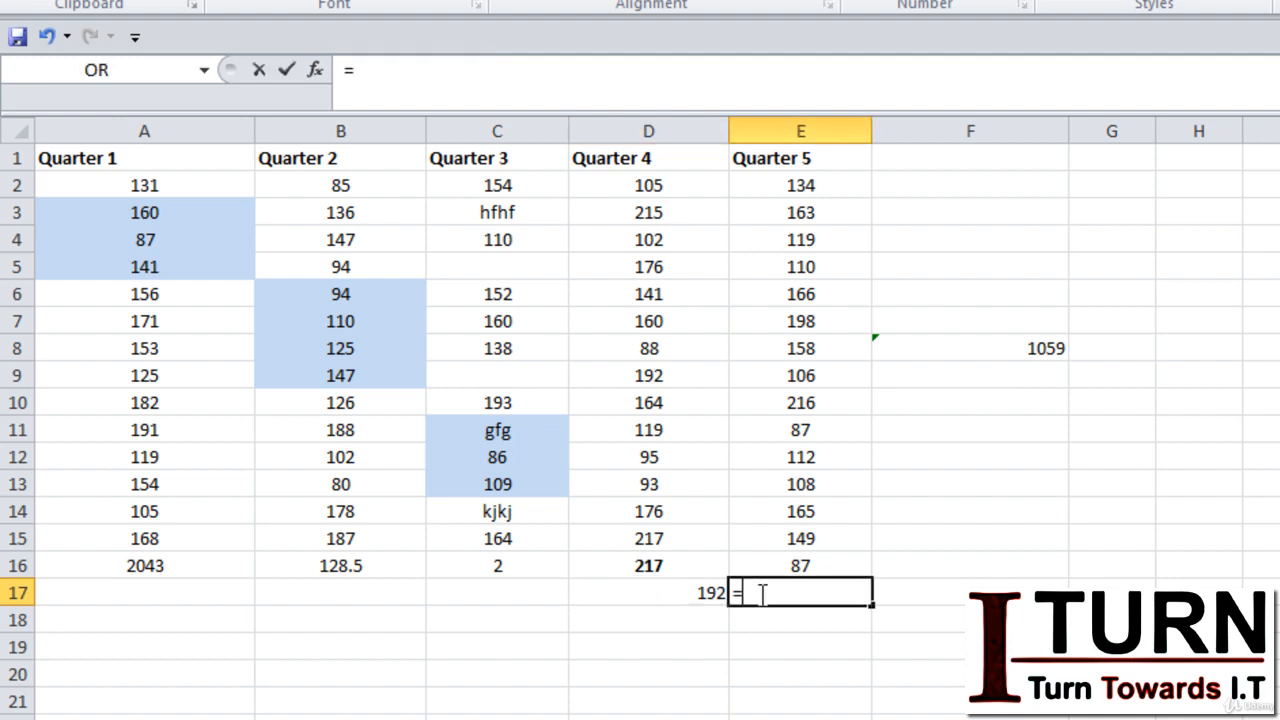
type("small")
key("Tab")
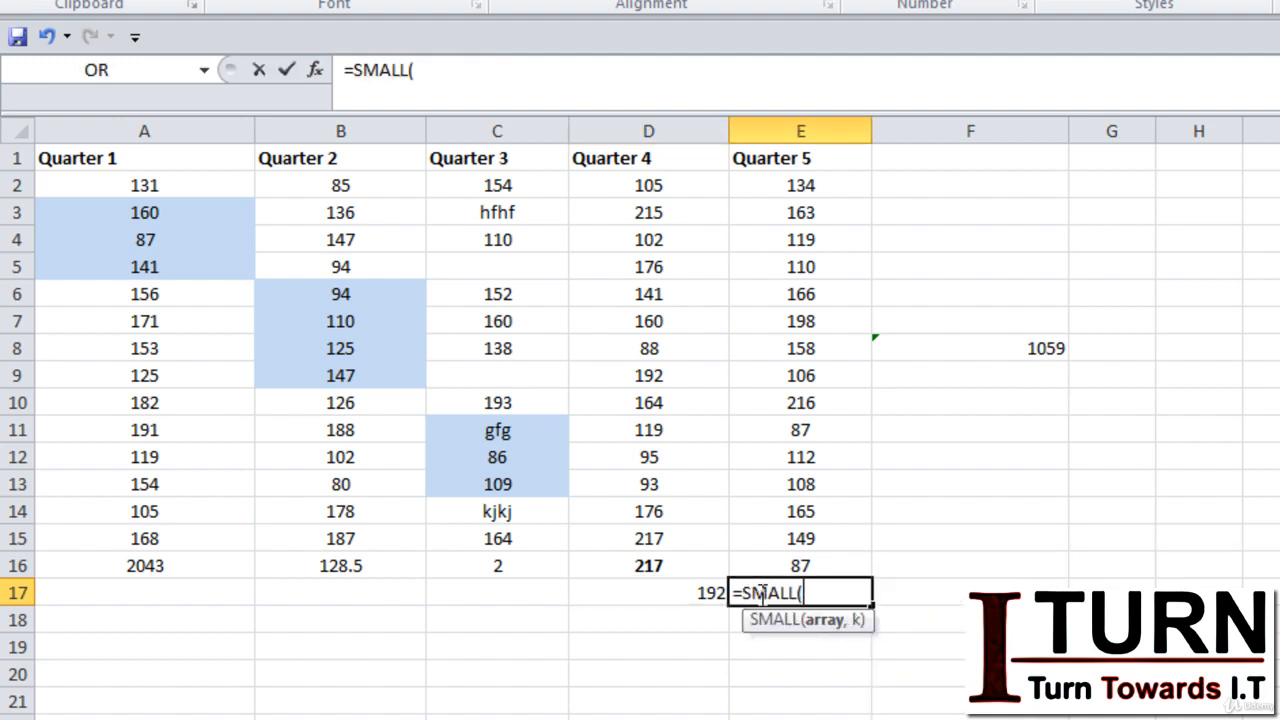
left_click_drag(794, 187, 789, 543)
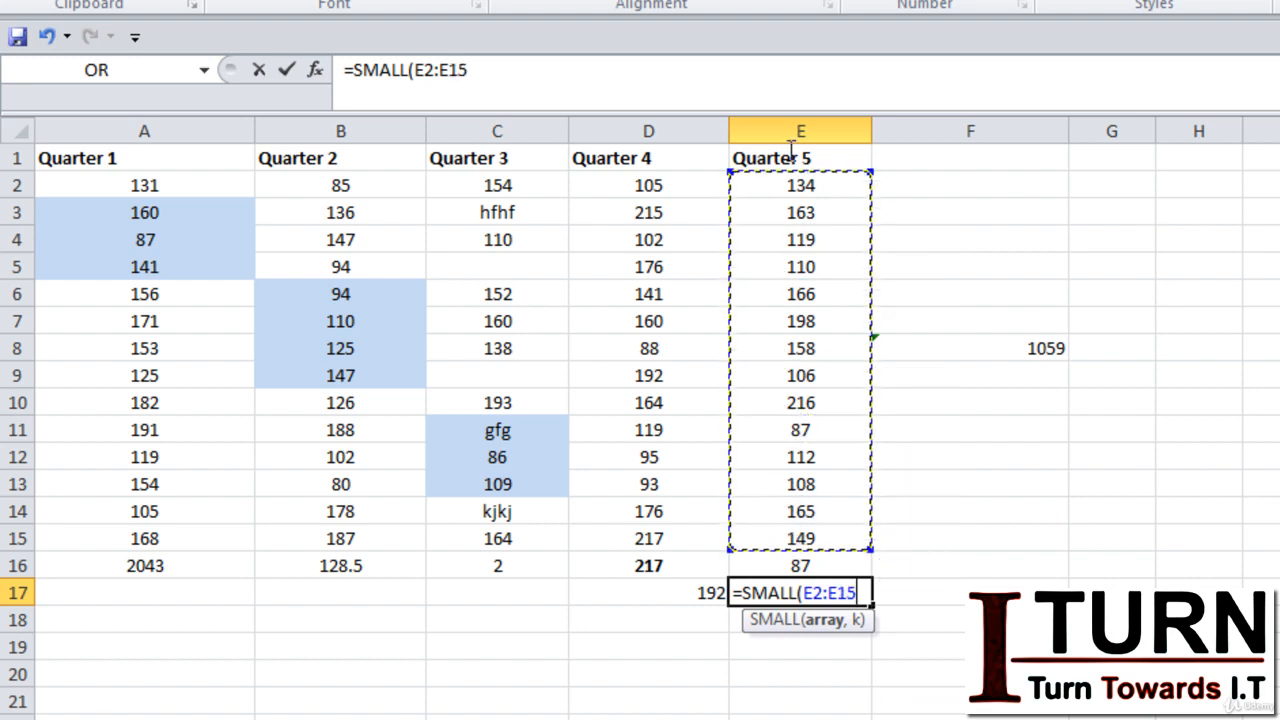
type(",1")
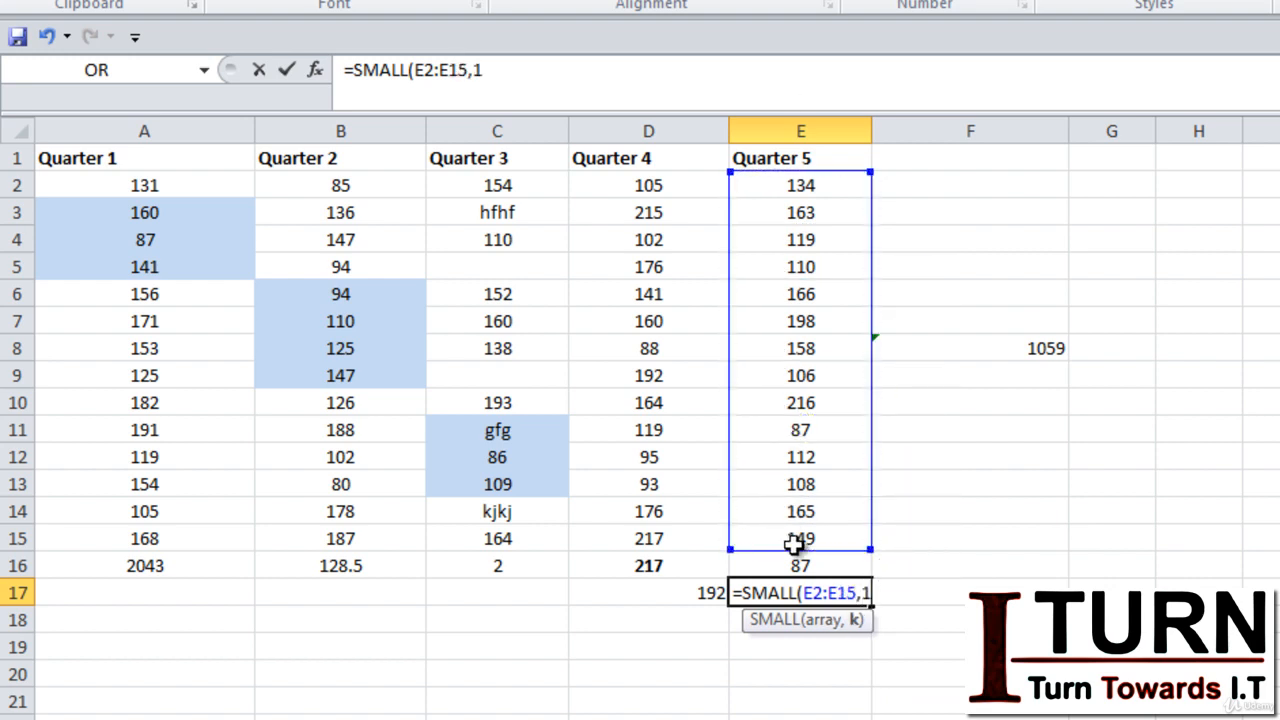
type(")")
key("Return")
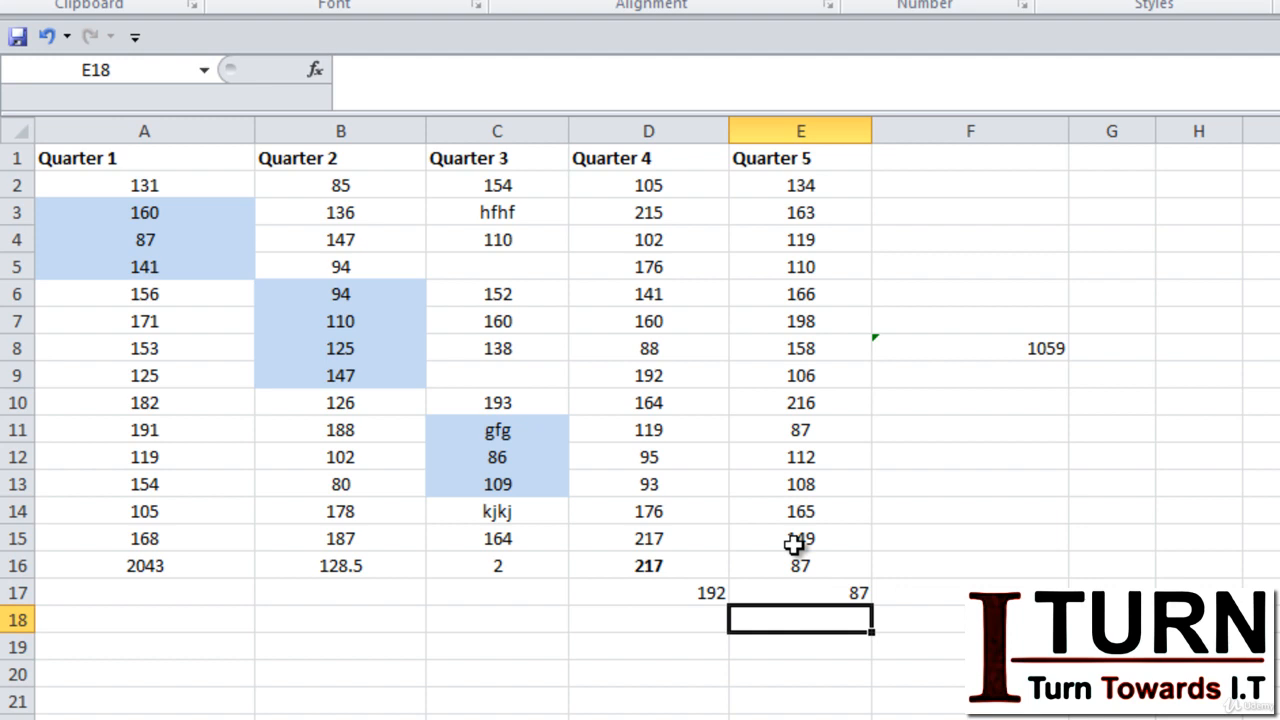
Change the k argument of the SMALL formula in cell E17 to 2 for the second-smallest value
double_click(814, 593)
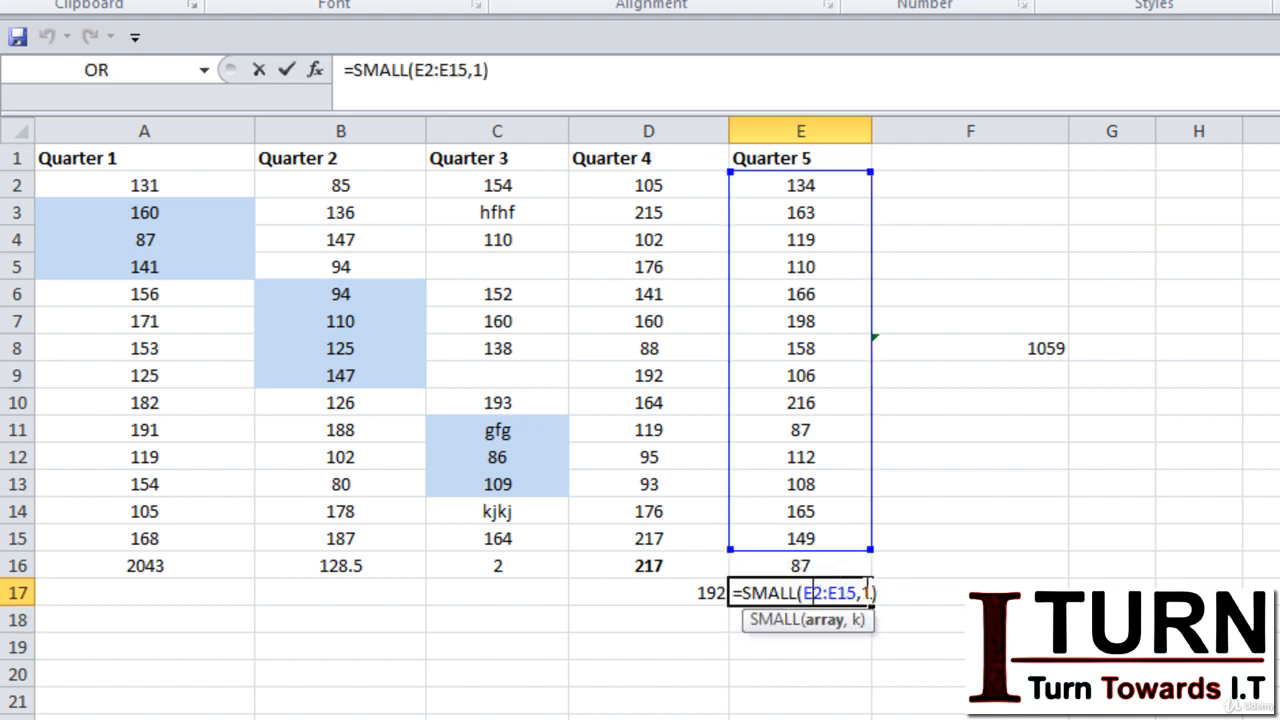
left_click(869, 592)
key("BackSpace")
type("2")
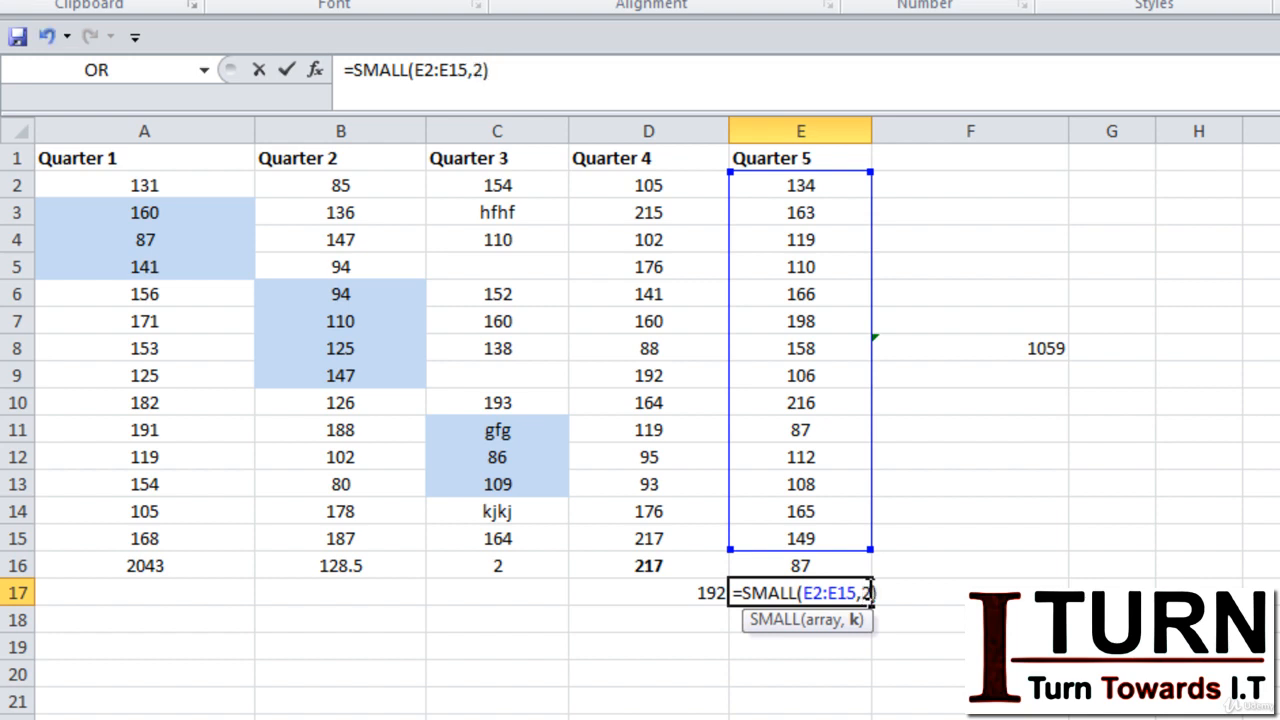
key("Return")
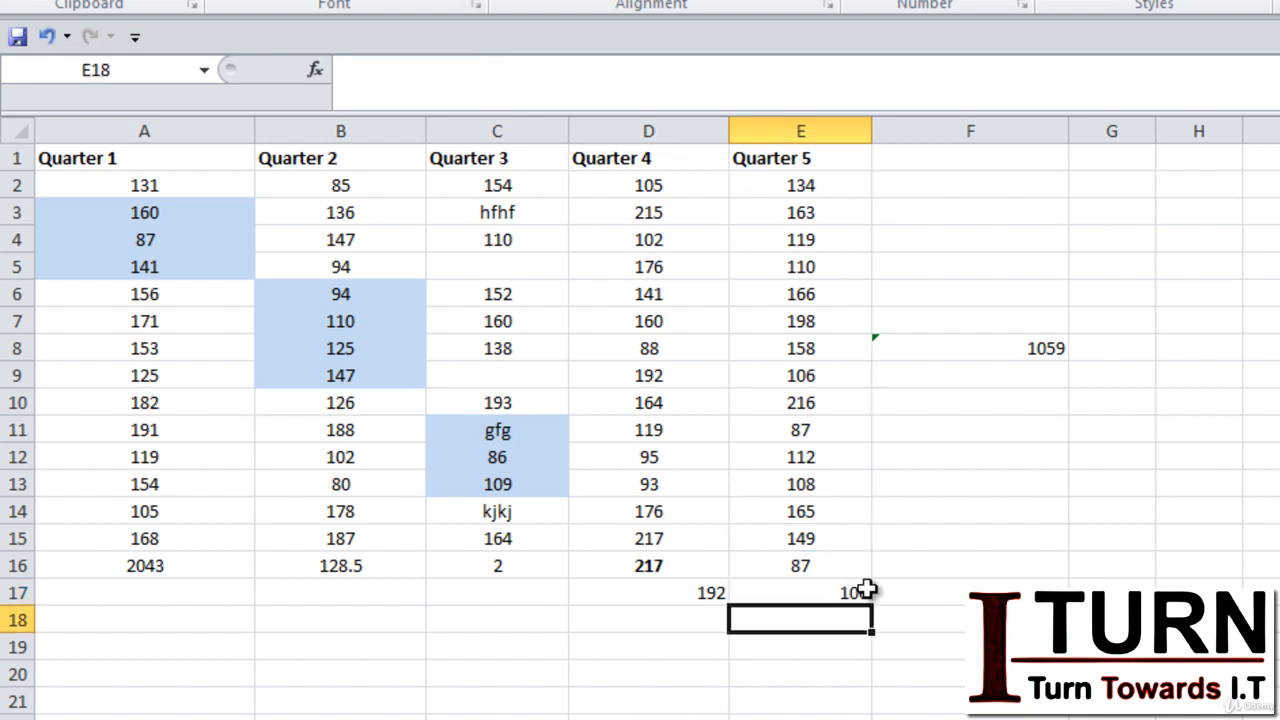